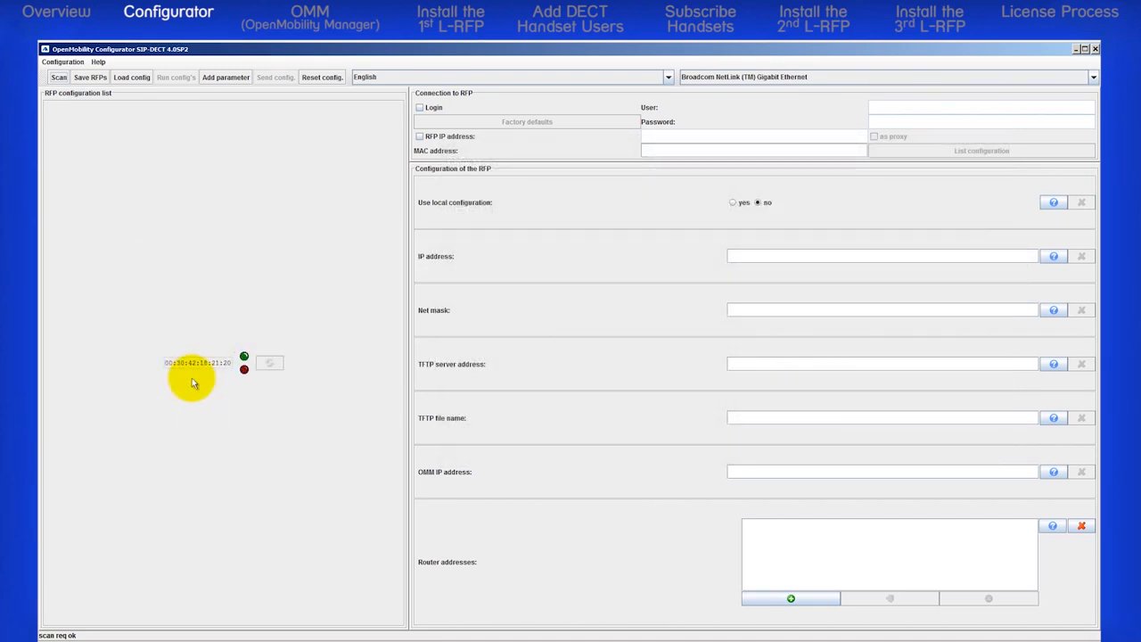
# - Select the scanned RFP (MAC 00:30:42:18:21:20) and enable login as user omm with the default password
pyautogui.click(201, 364)
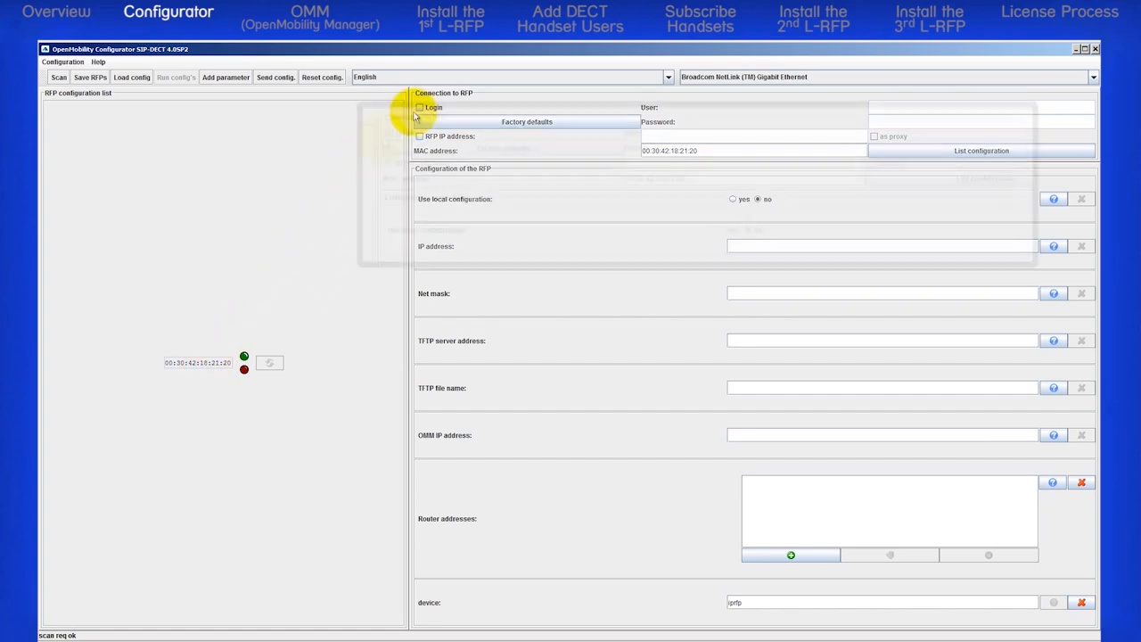
pyautogui.click(419, 108)
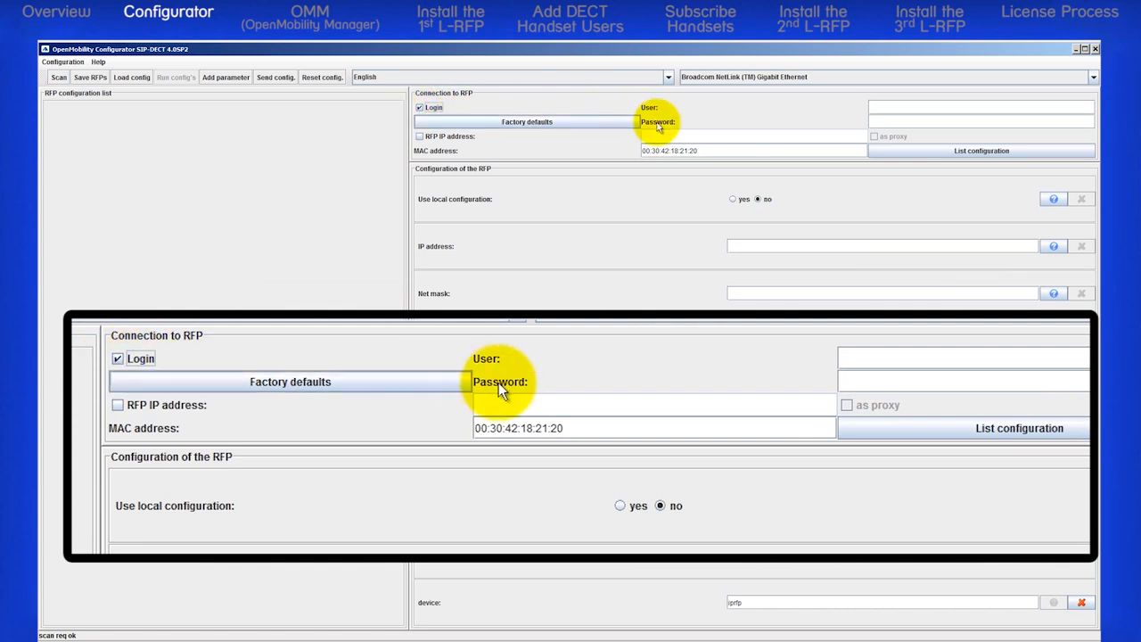
pyautogui.click(886, 108)
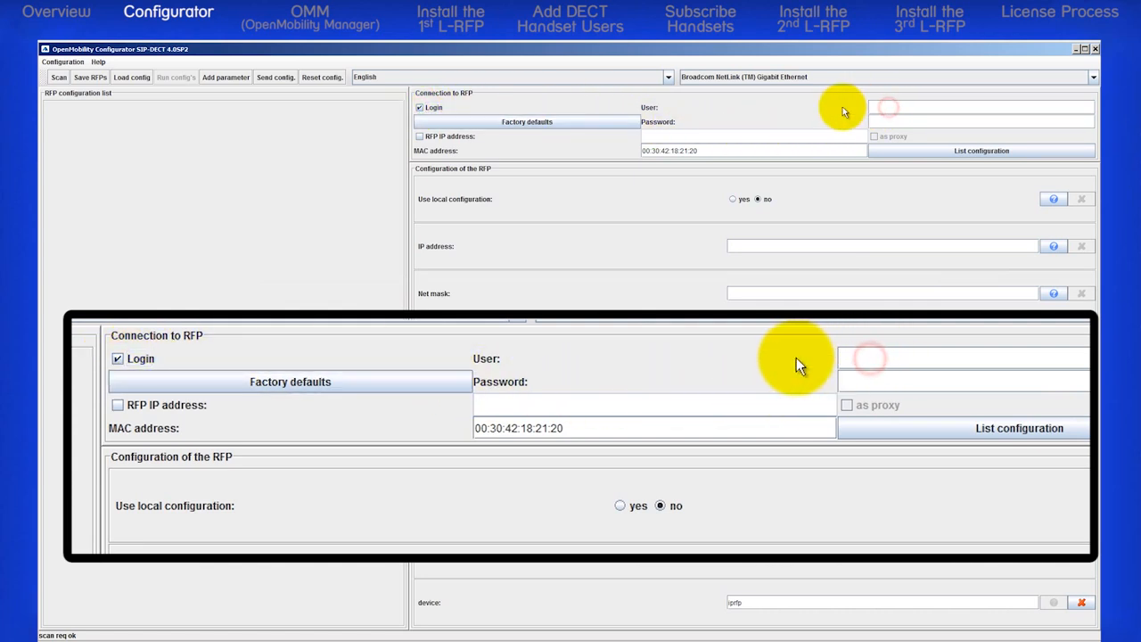
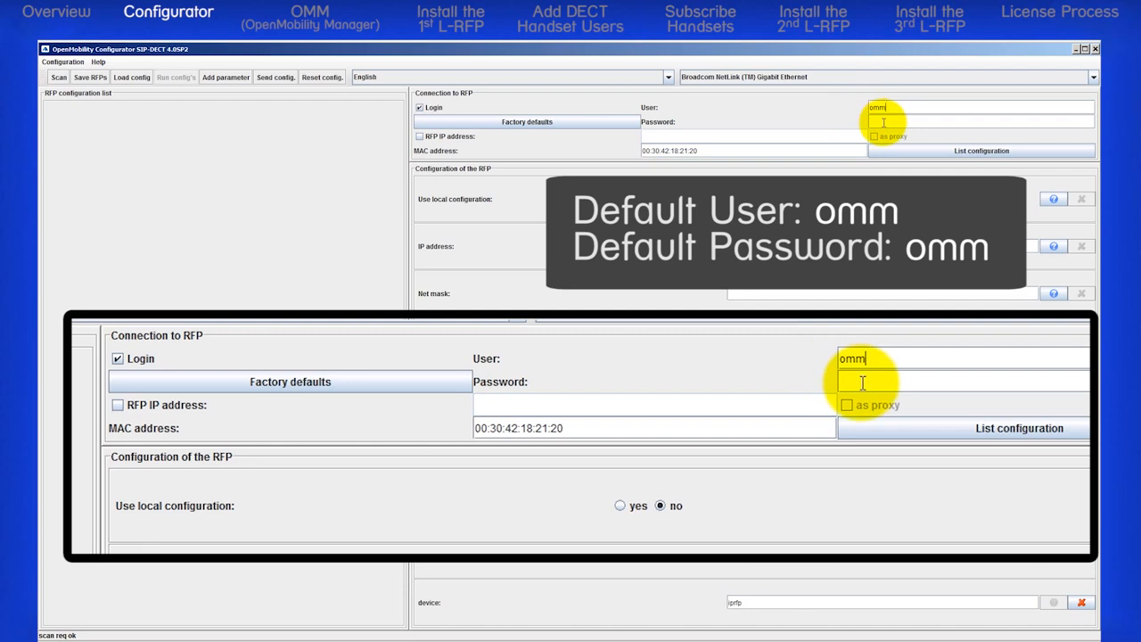
pyautogui.click(877, 121)
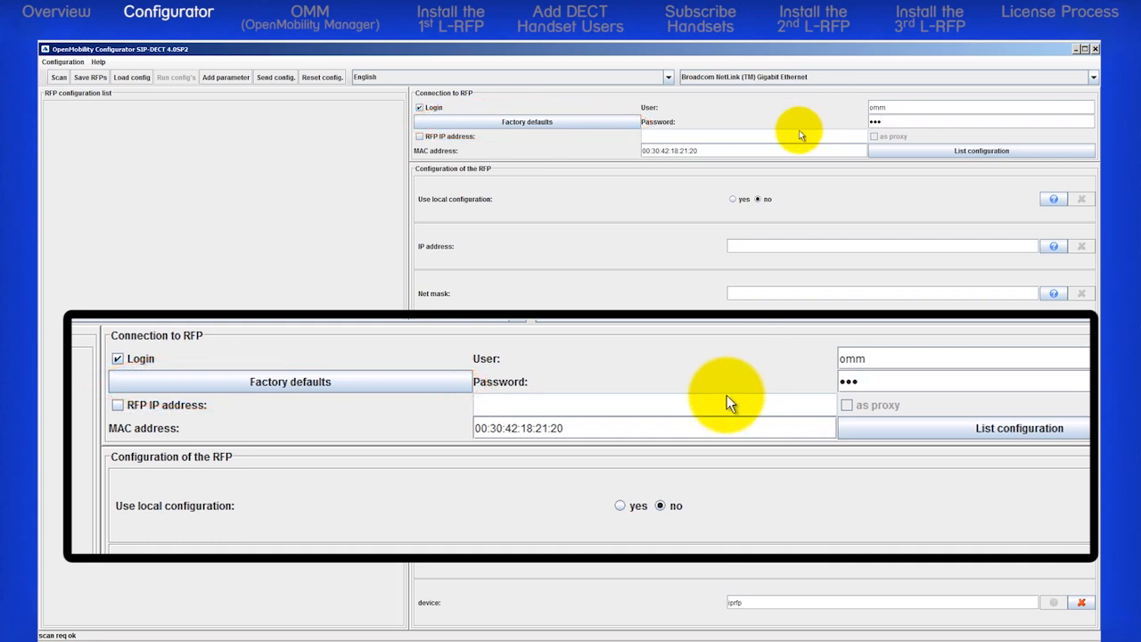
# - Enable local configuration: IP 10.70.109.152, net mask 255.255.255.0, TFTP server 10.70.109.243
pyautogui.click(733, 198)
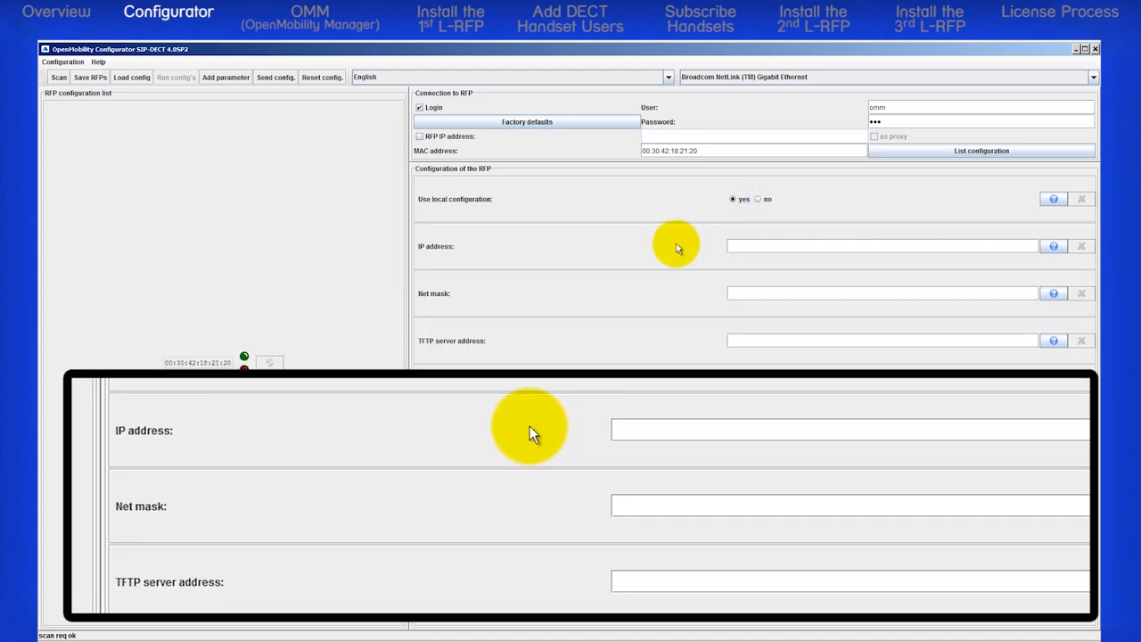
pyautogui.write('10.70.109.152')
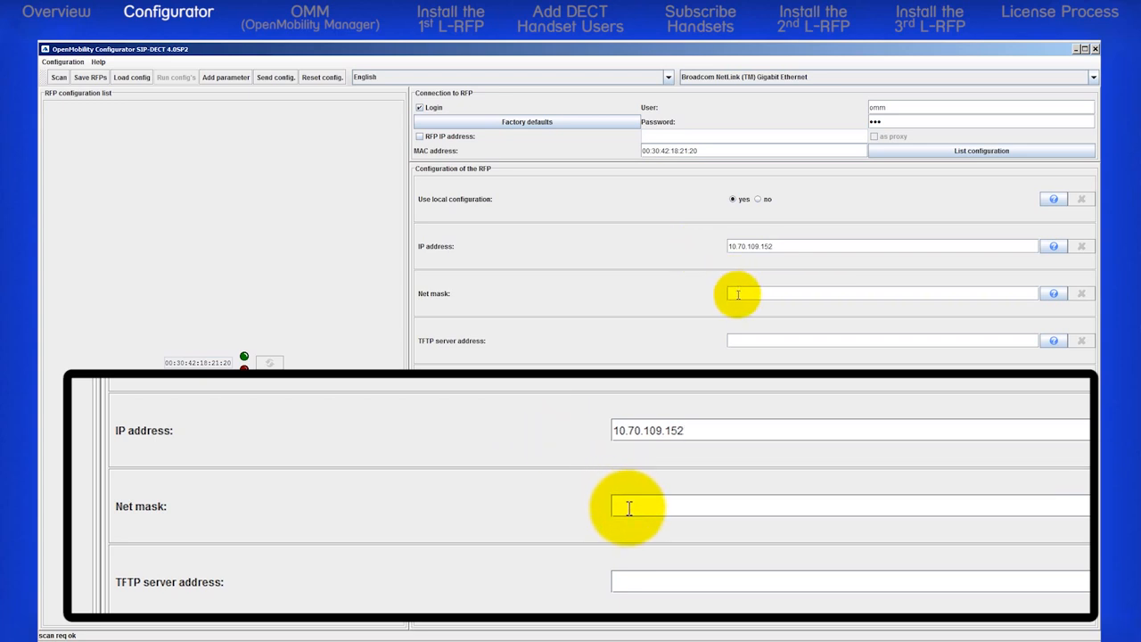
pyautogui.click(738, 294)
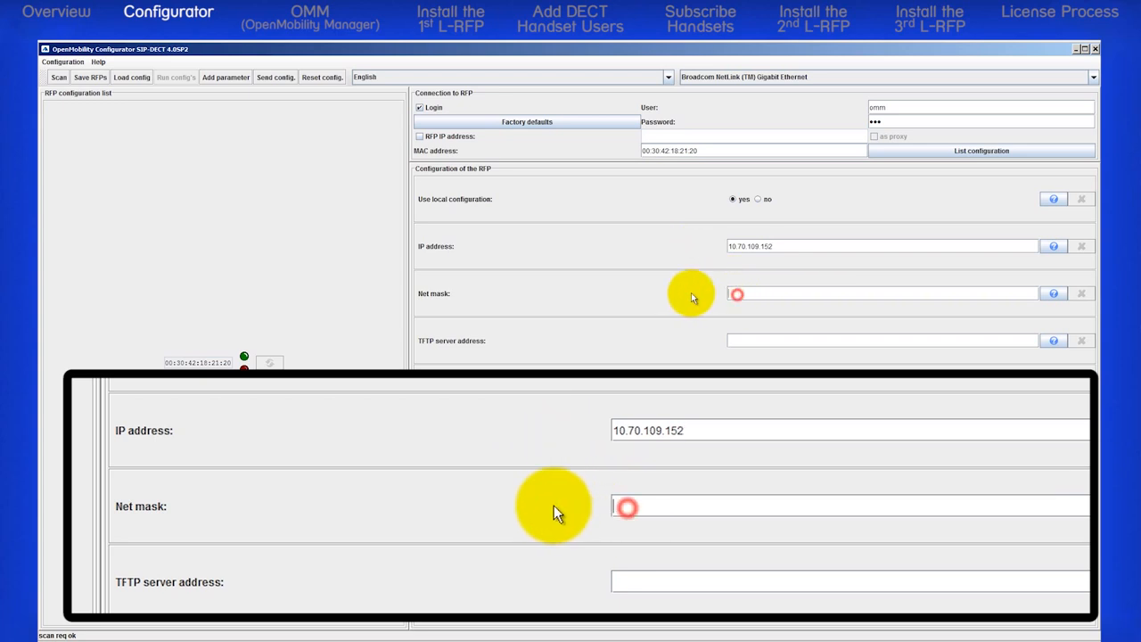
pyautogui.write('255.')
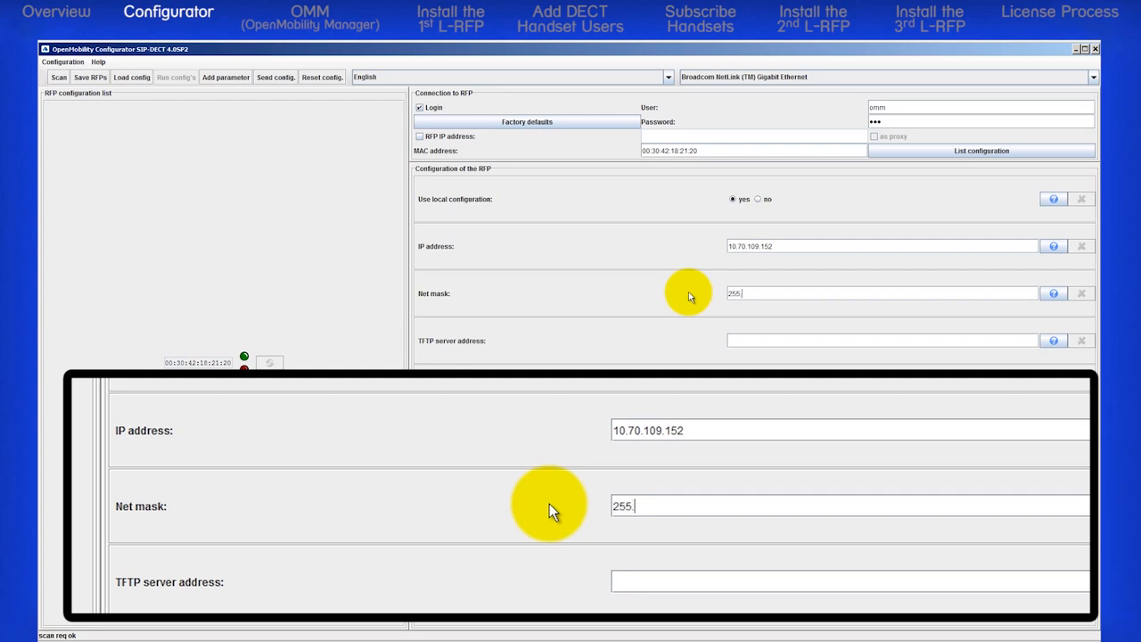
pyautogui.write('255.255.0')
pyautogui.click(730, 340)
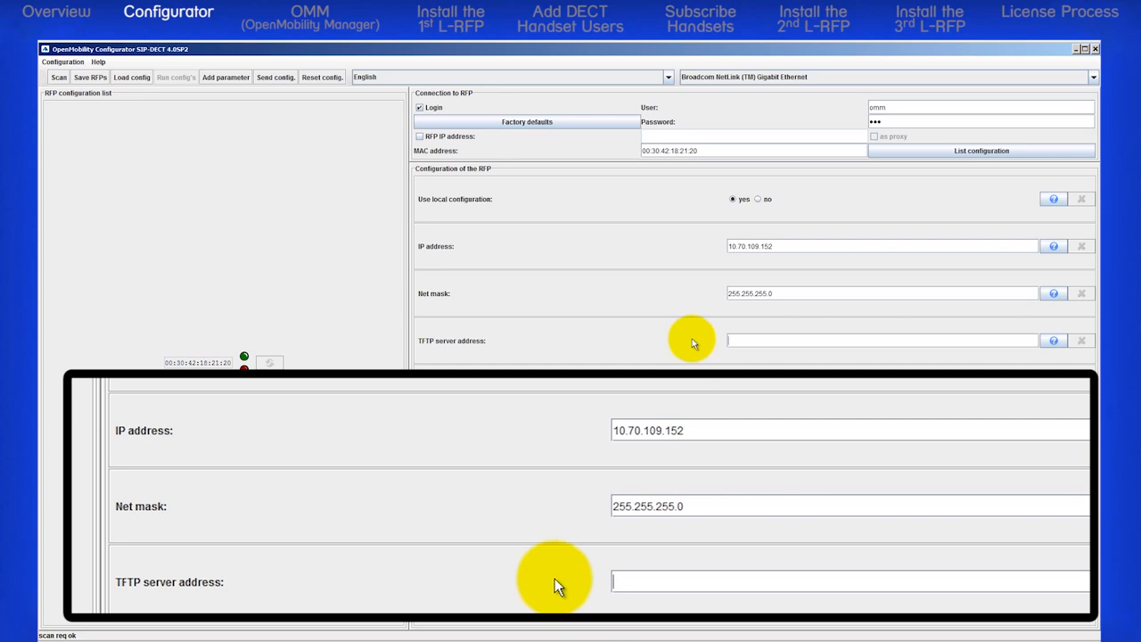
pyautogui.write('10.70.109.243')
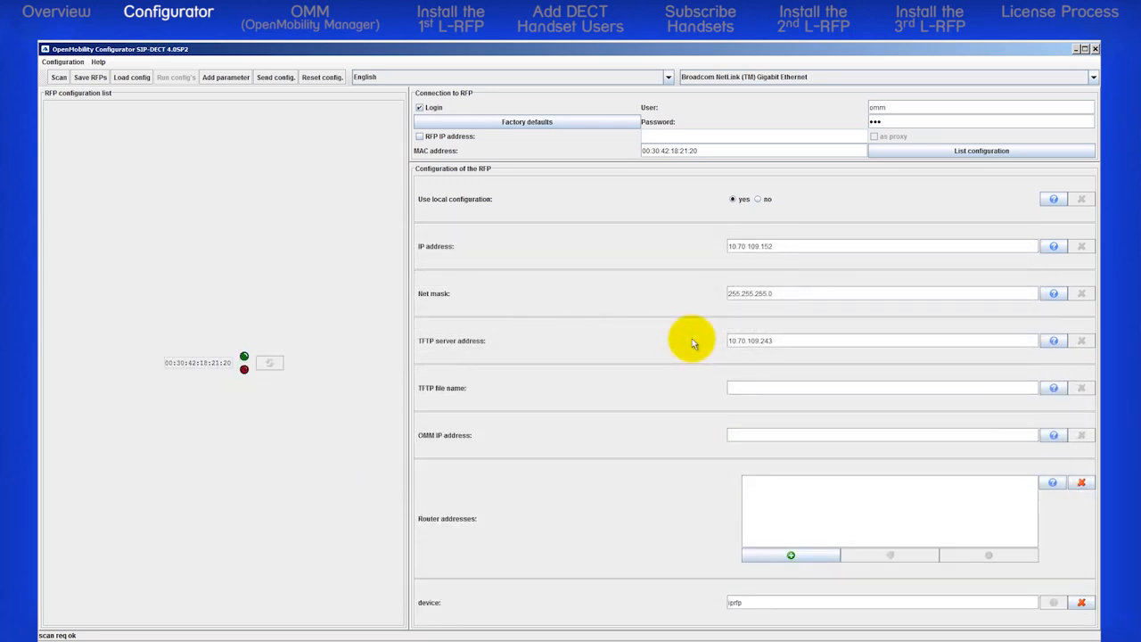
pyautogui.click(736, 388)
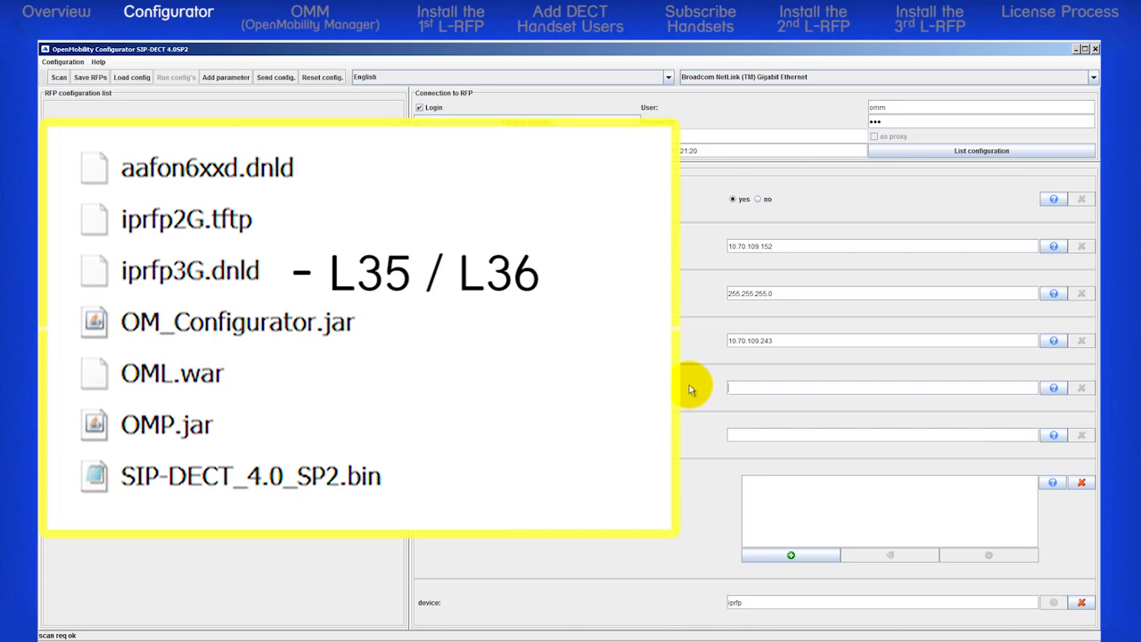
# - Enter iprfp3g.dnld as the TFTP file name and 10.70.109.152 as the OMM IP address
pyautogui.write('iprfp3g.dnld')
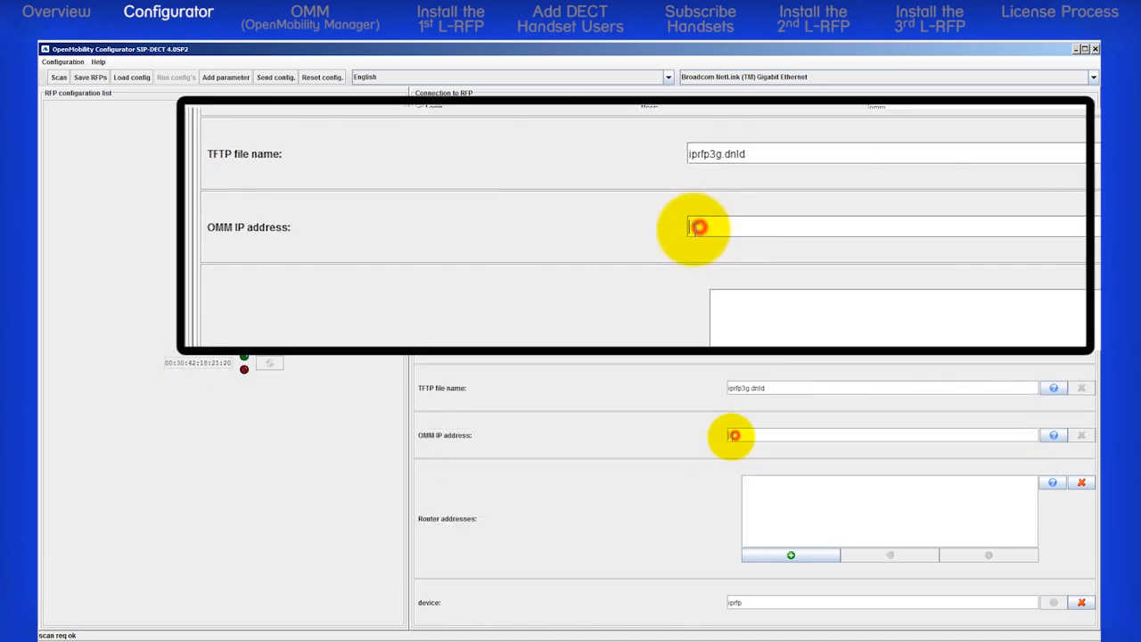
pyautogui.press('Tab')
pyautogui.write('10')
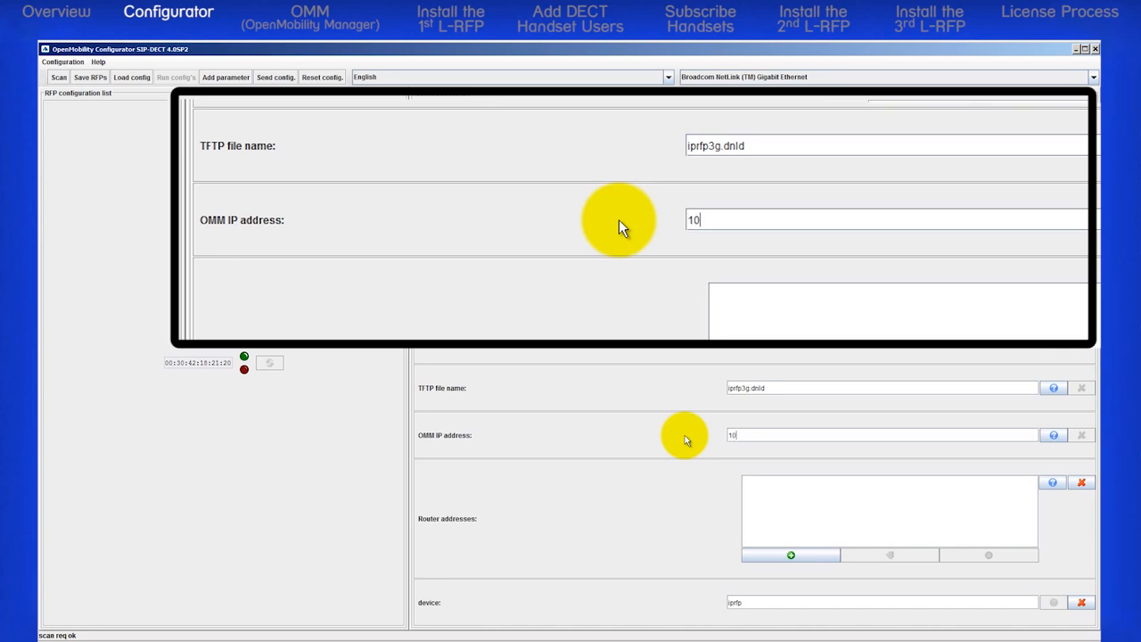
pyautogui.write('.70.10')
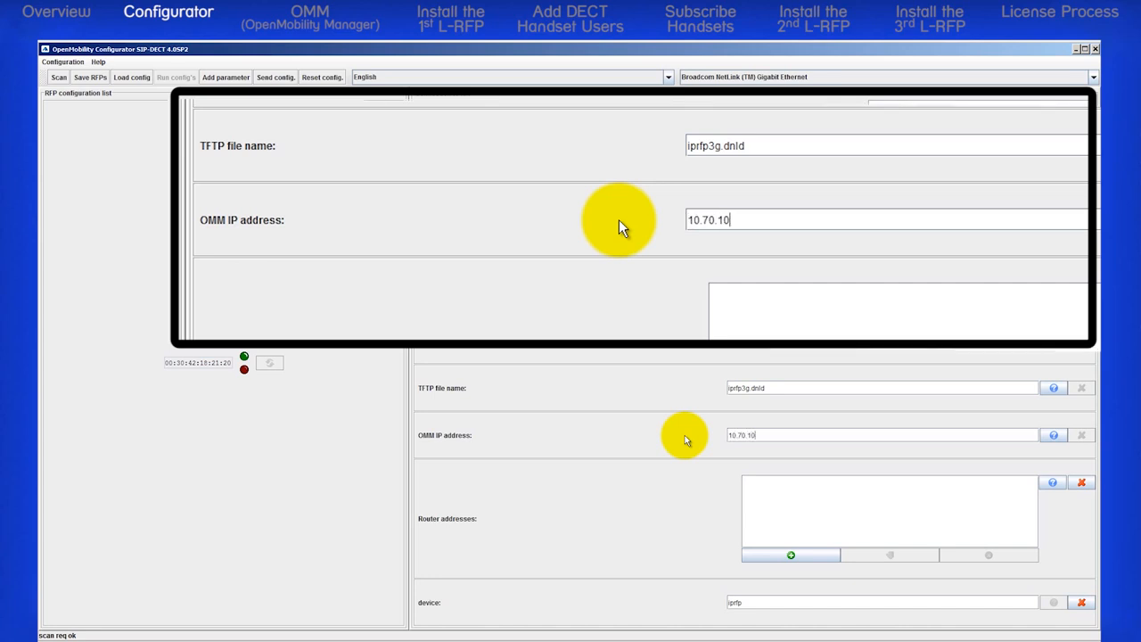
pyautogui.write('9.152')
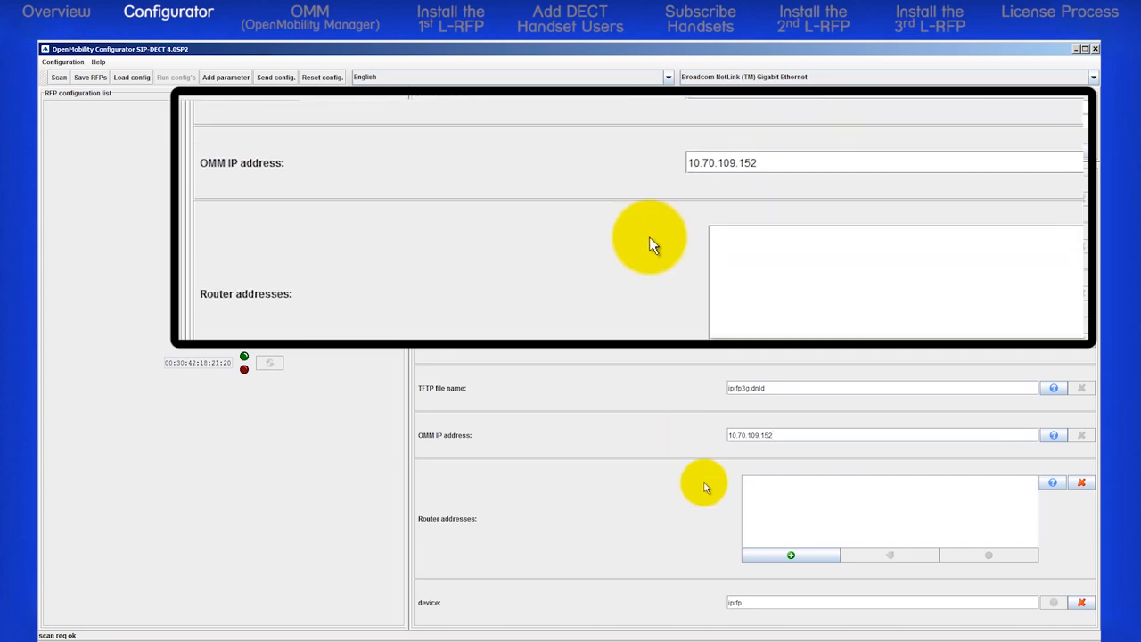
# - Add 10.70.109.200 to the Router addresses list
pyautogui.click(790, 555)
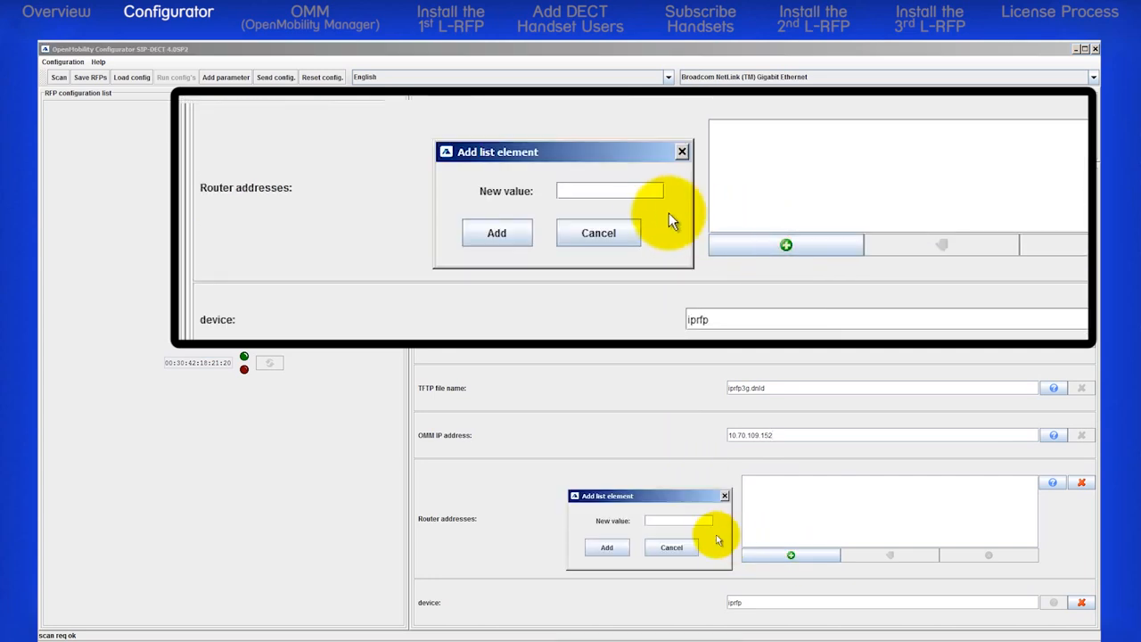
pyautogui.click(690, 520)
pyautogui.write('10.70.109.')
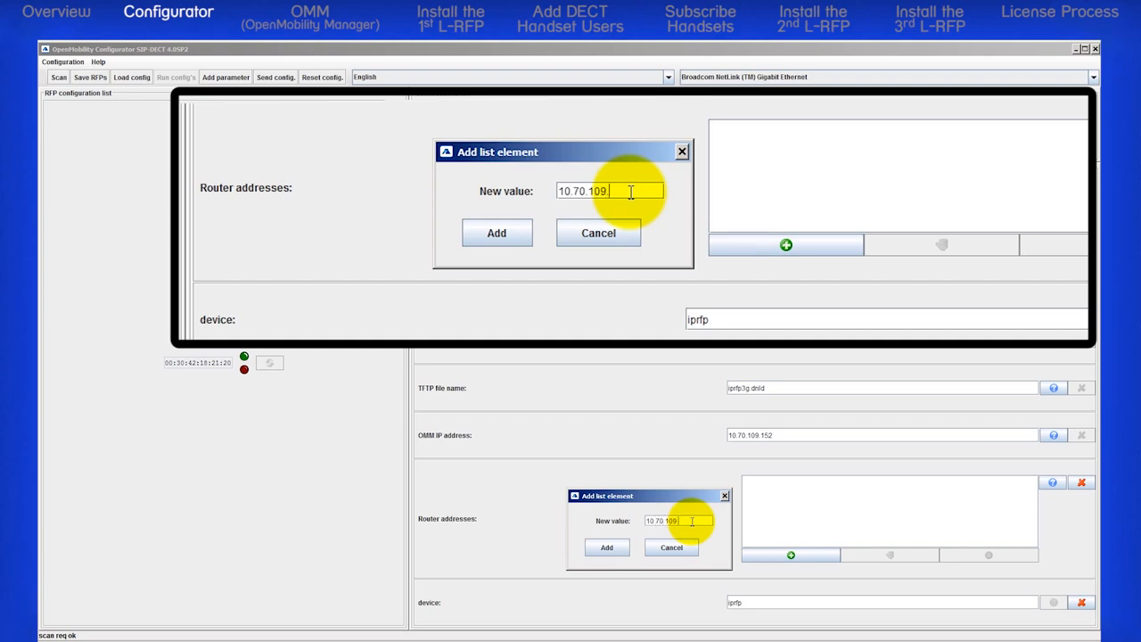
pyautogui.write('200')
pyautogui.click(607, 548)
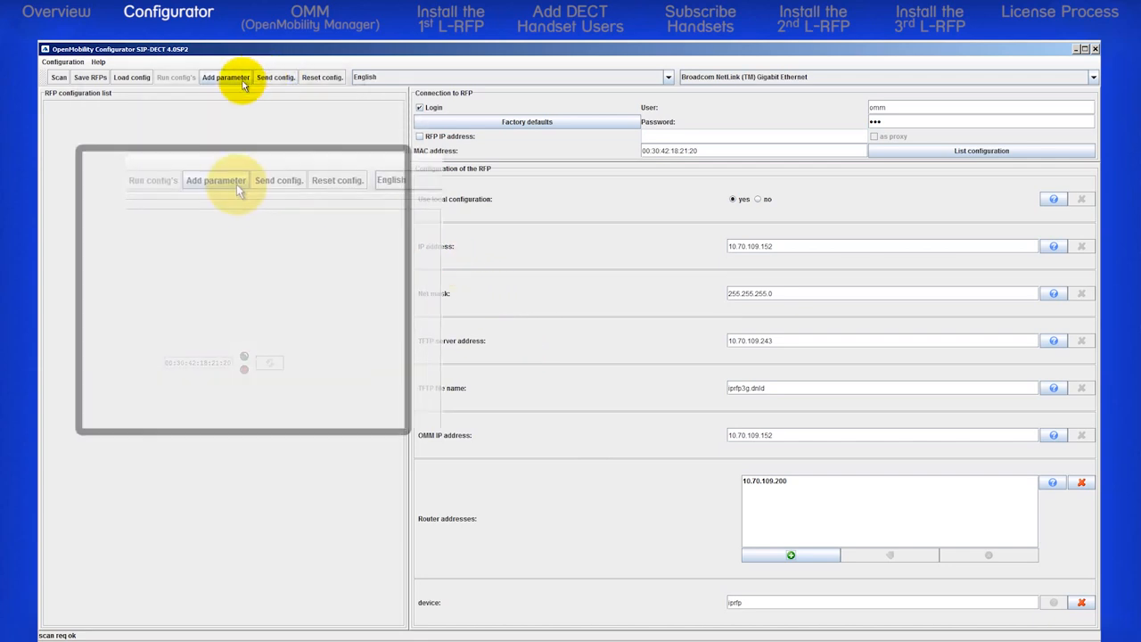
# - Add a DNS addresses parameter and enter DNS server 10.70.2.1 in it
pyautogui.click(228, 78)
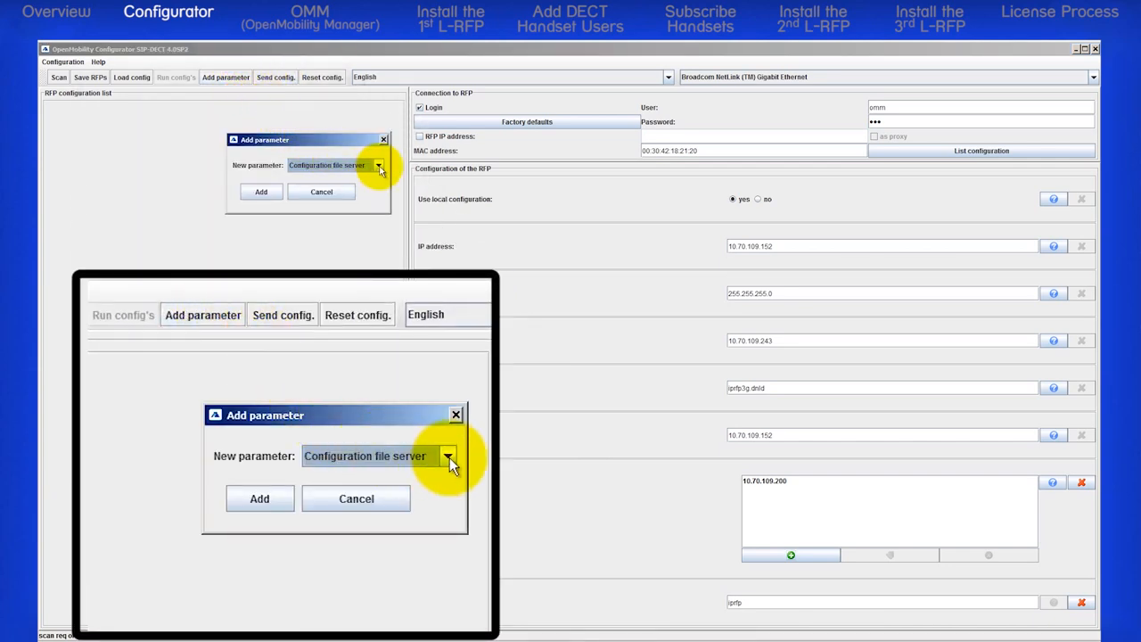
pyautogui.click(378, 168)
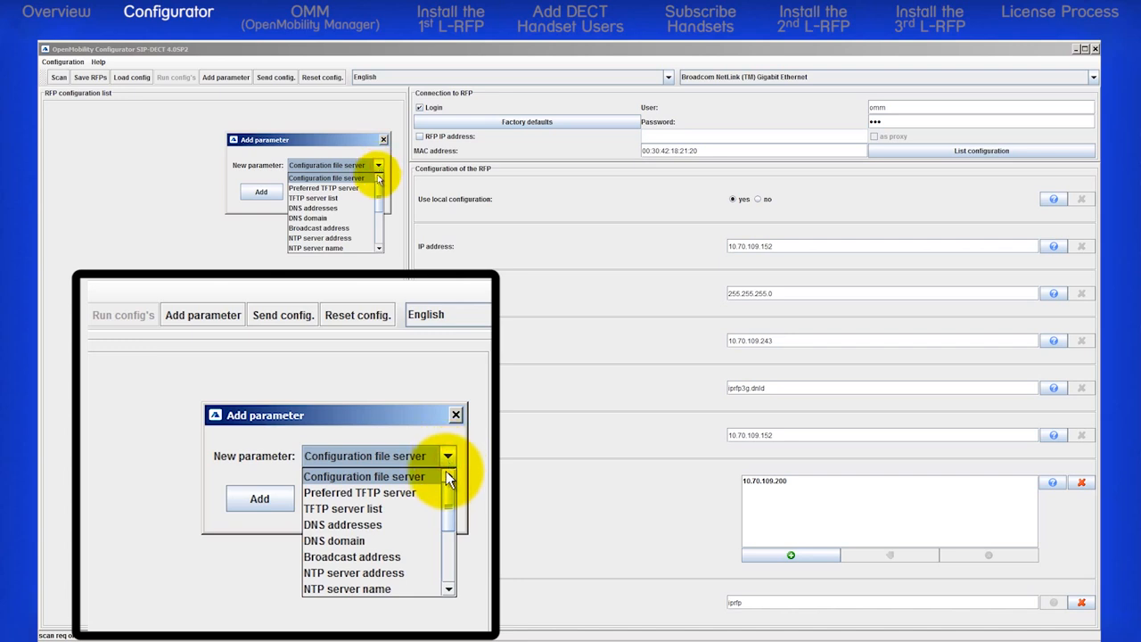
pyautogui.click(337, 210)
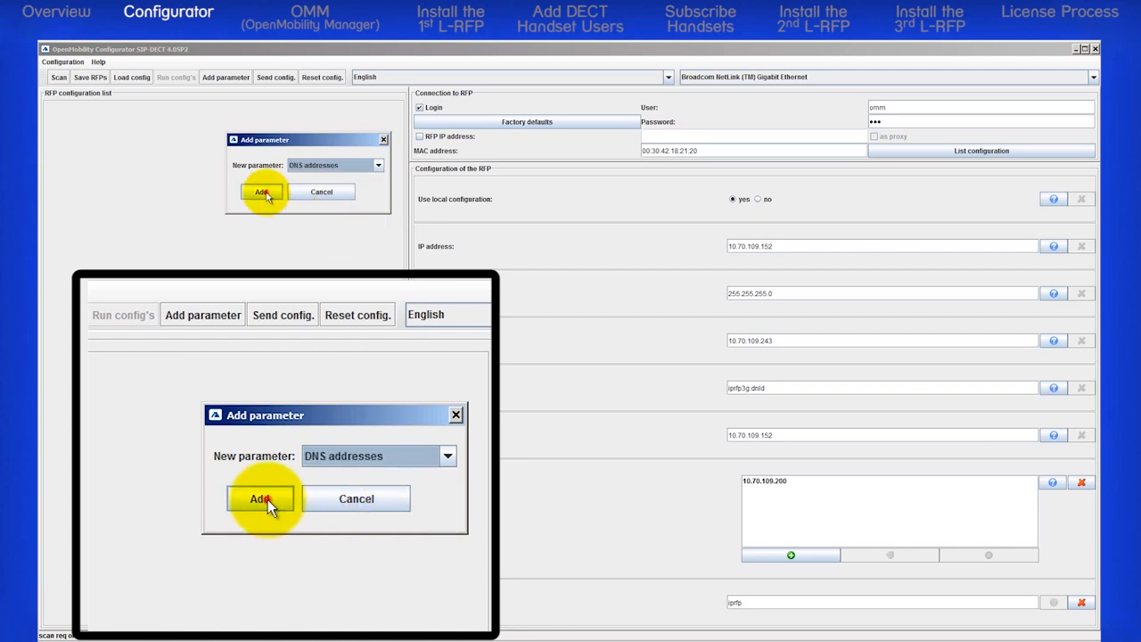
pyautogui.click(261, 192)
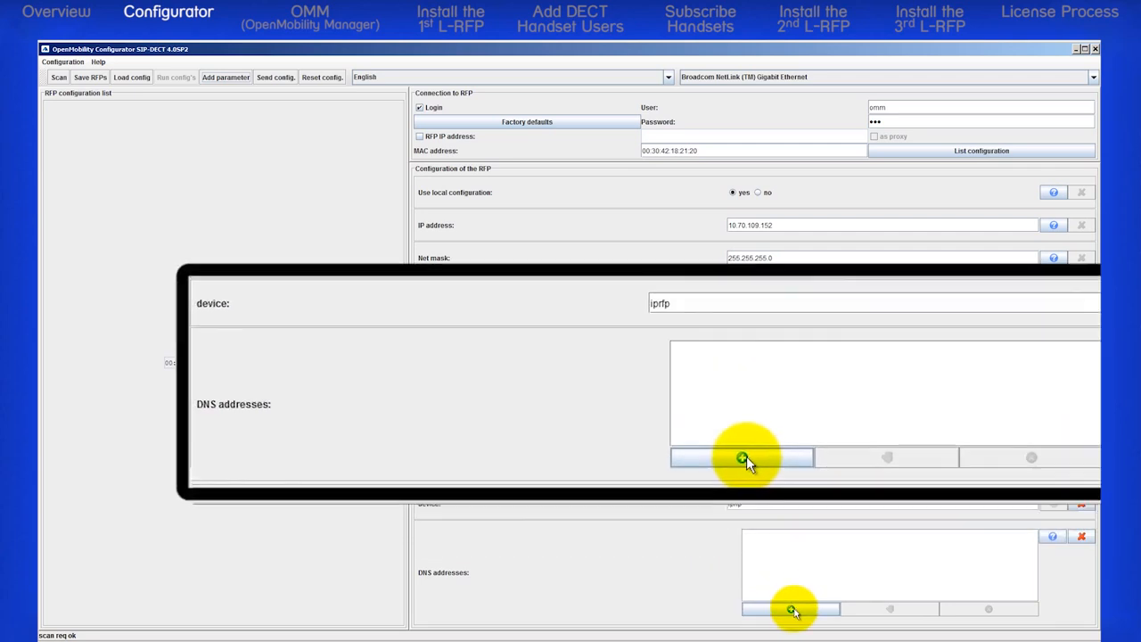
pyautogui.click(776, 608)
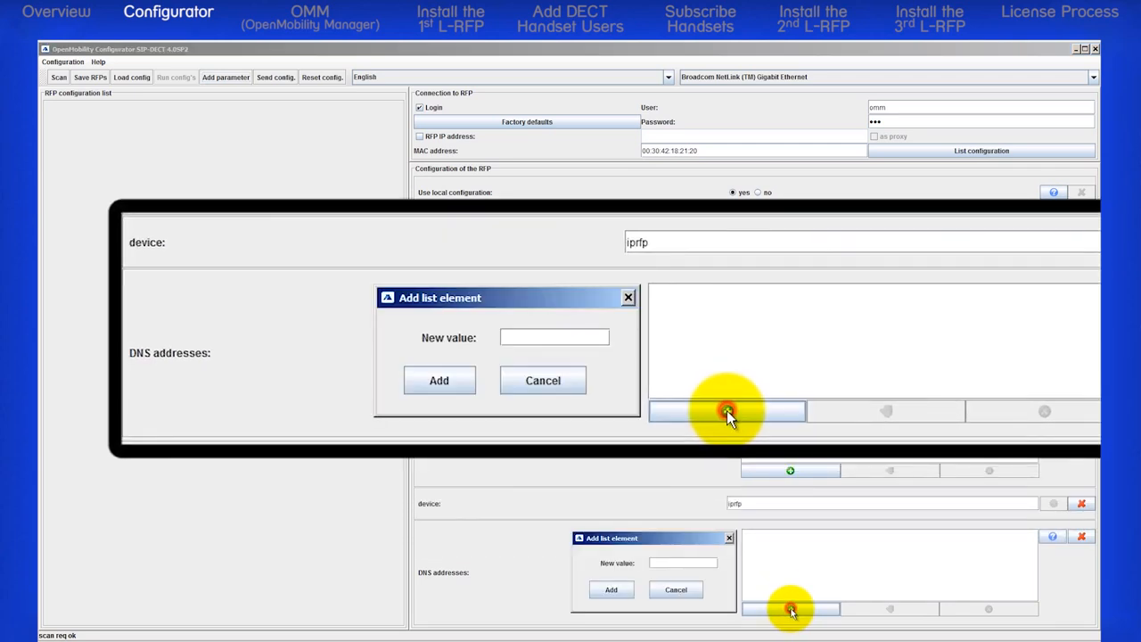
pyautogui.click(563, 337)
pyautogui.write('10')
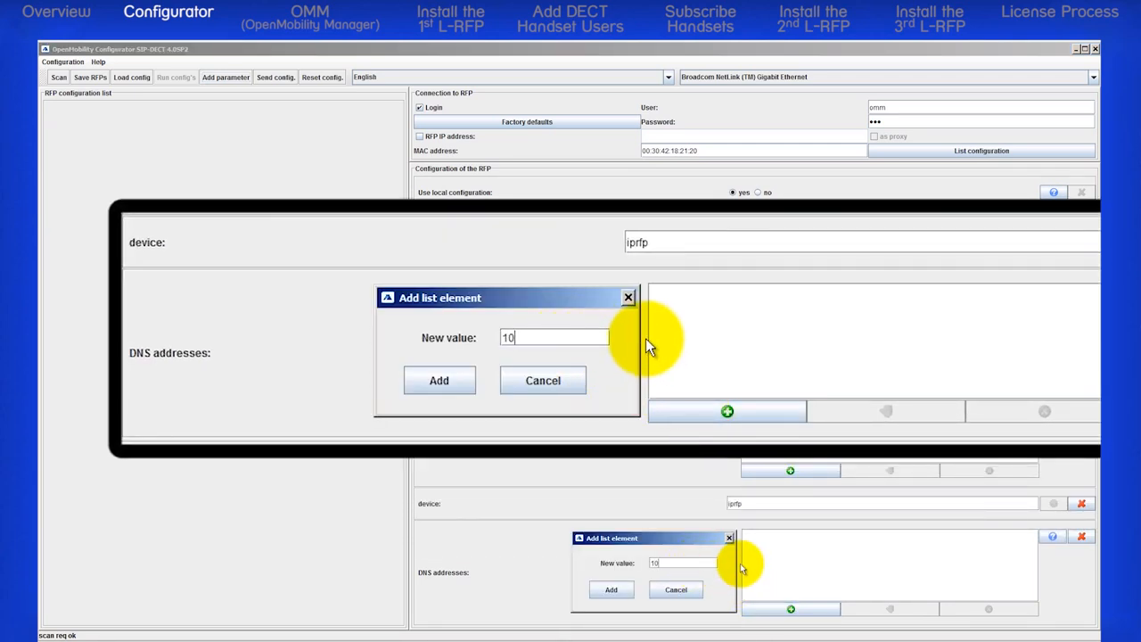
pyautogui.write('.70.2.1')
pyautogui.click(449, 380)
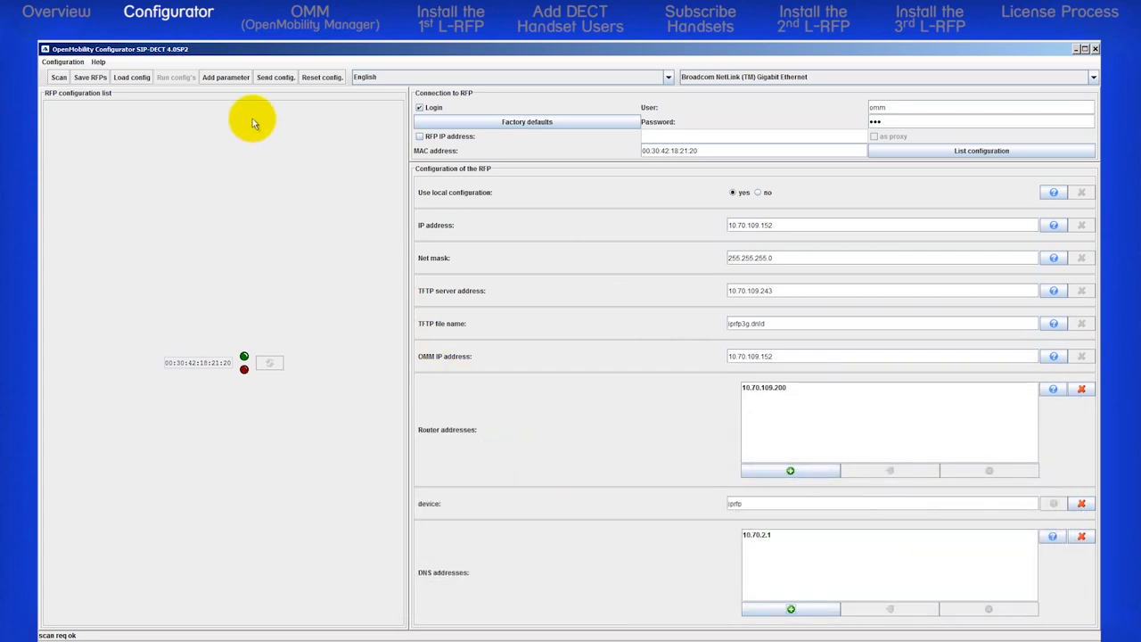
# - Add an NTP server name parameter with the value pool.ntp.org
pyautogui.click(229, 80)
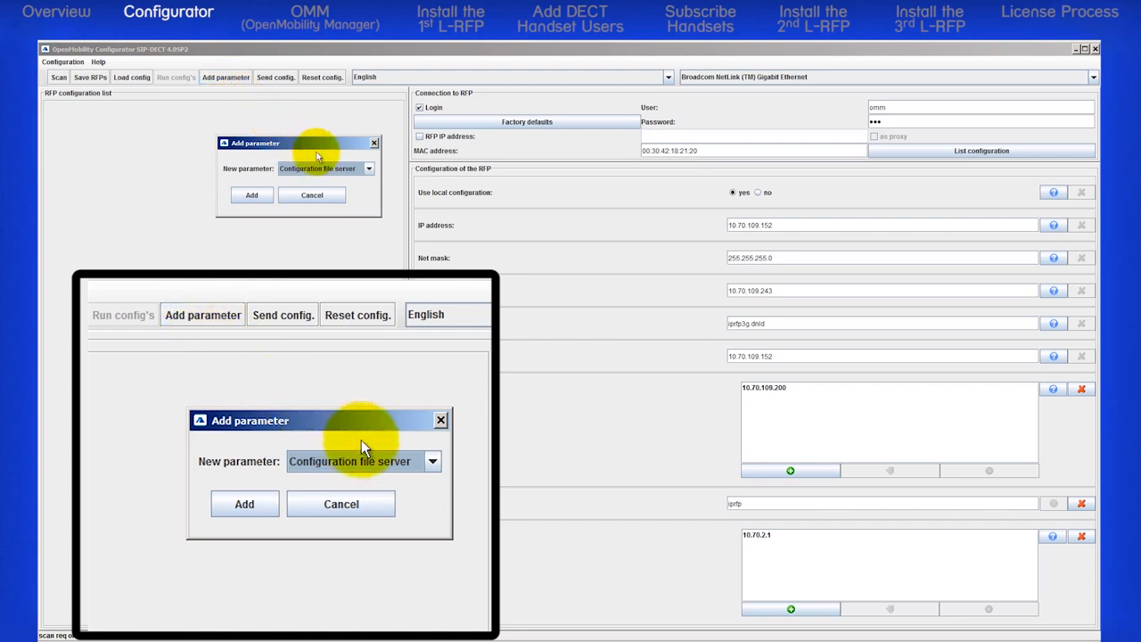
pyautogui.click(368, 169)
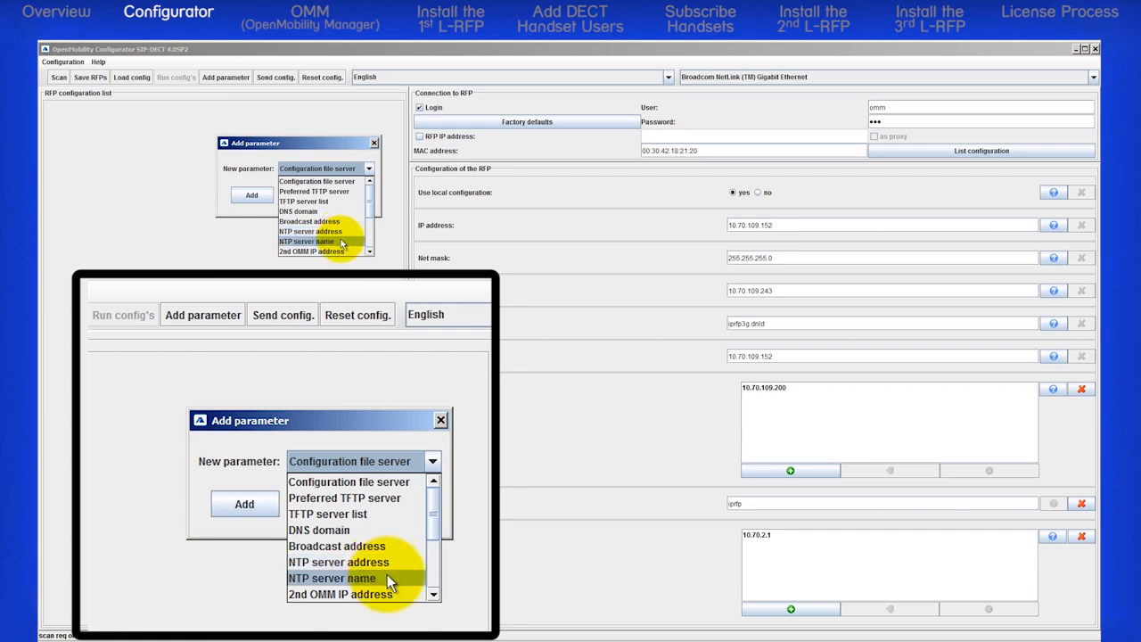
pyautogui.click(342, 241)
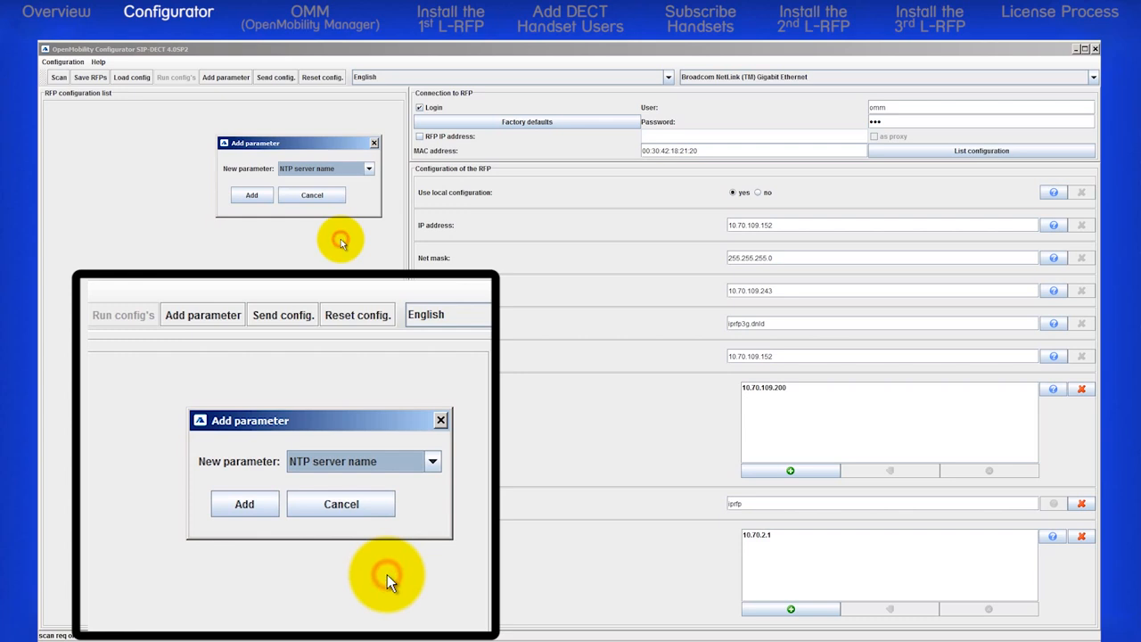
pyautogui.click(253, 196)
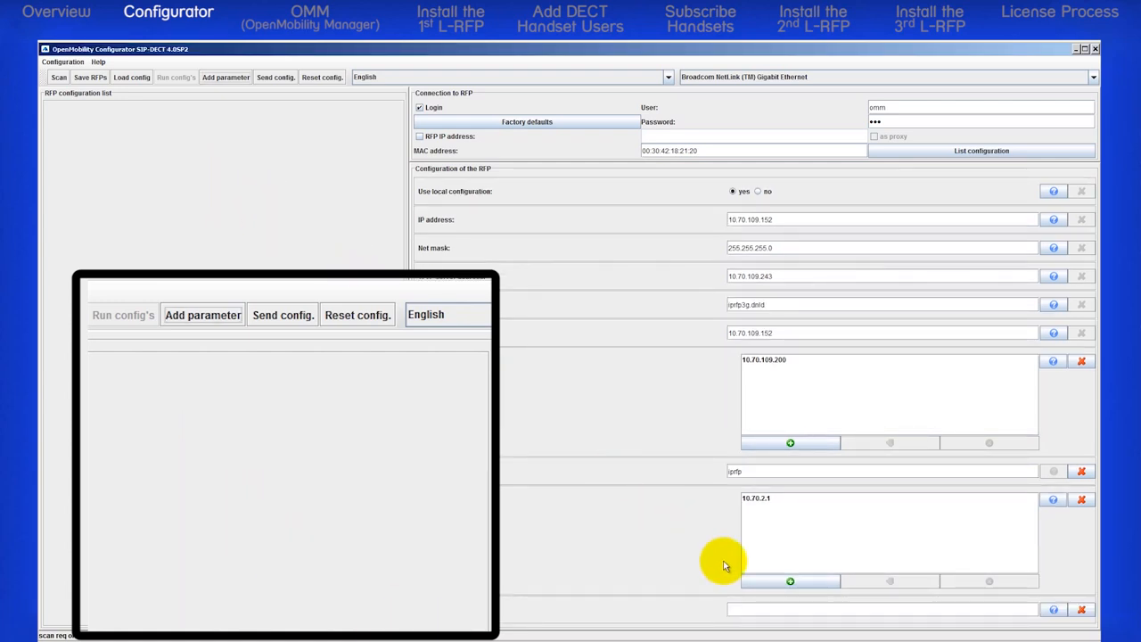
pyautogui.click(751, 609)
pyautogui.write('pool.ntp.org')
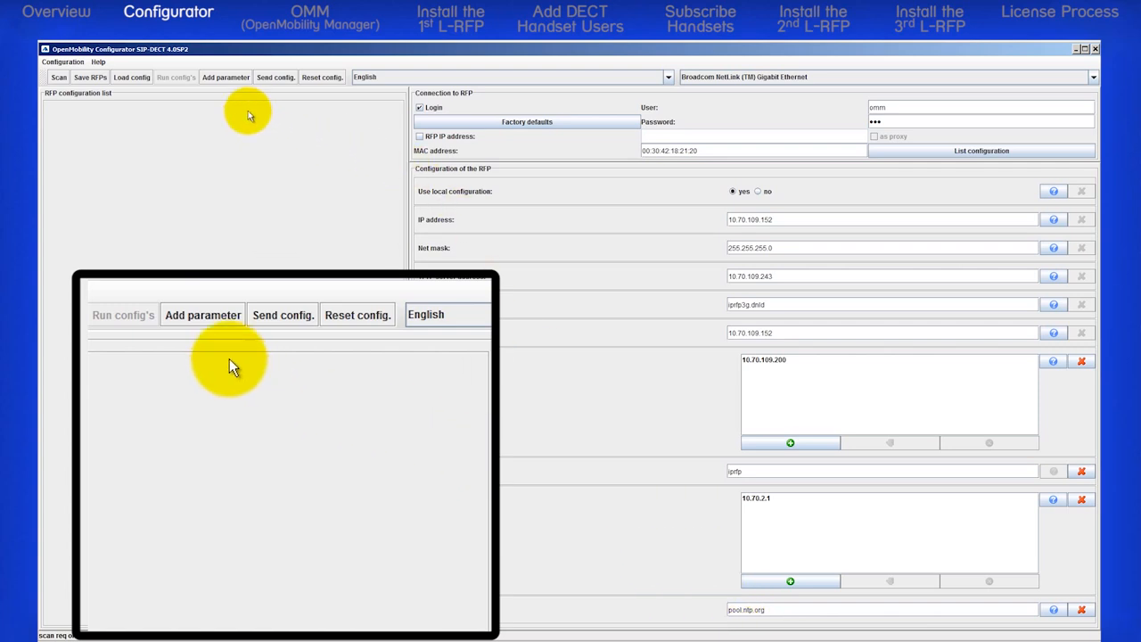
pyautogui.click(224, 78)
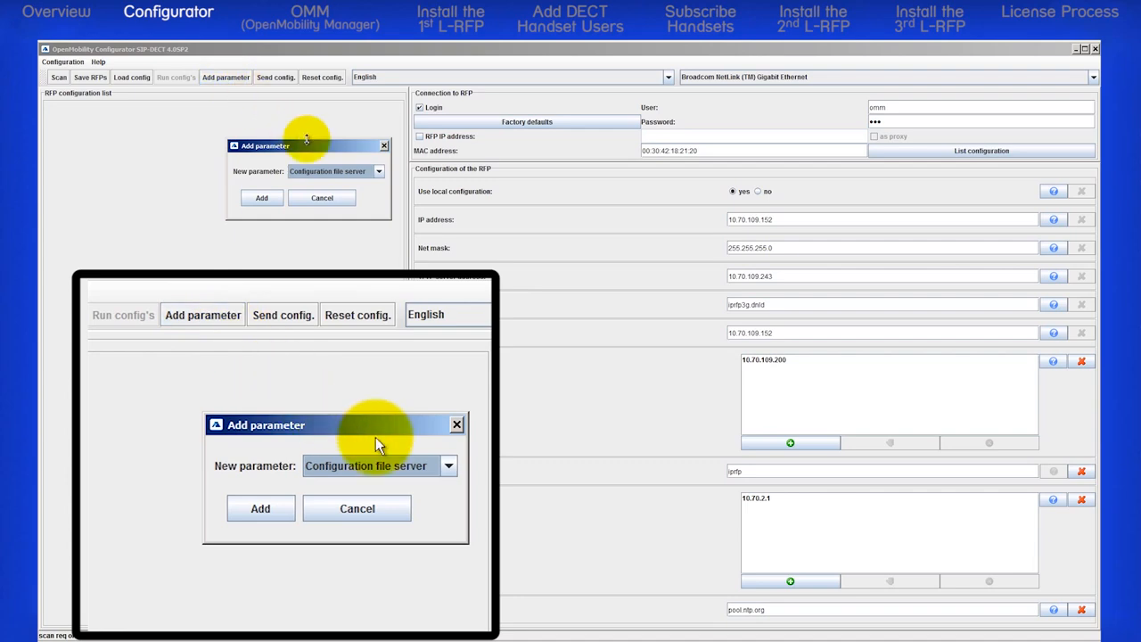
# - Add a Country parameter with the value 100
pyautogui.click(383, 176)
pyautogui.moveTo(380, 211); pyautogui.dragTo(385, 240)
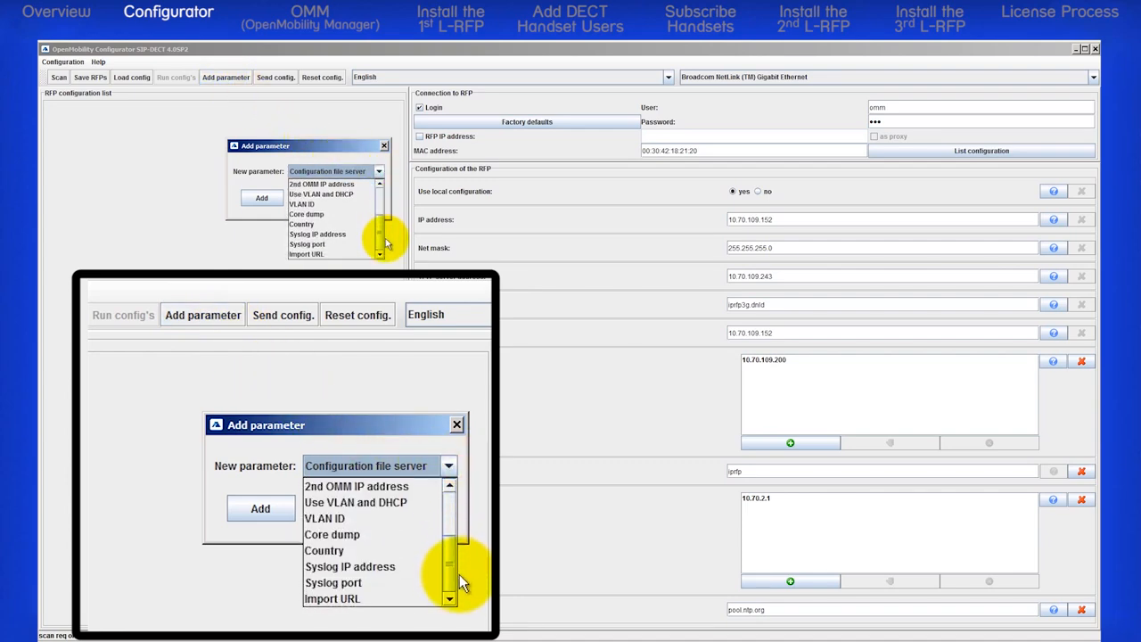
pyautogui.click(321, 225)
pyautogui.click(258, 198)
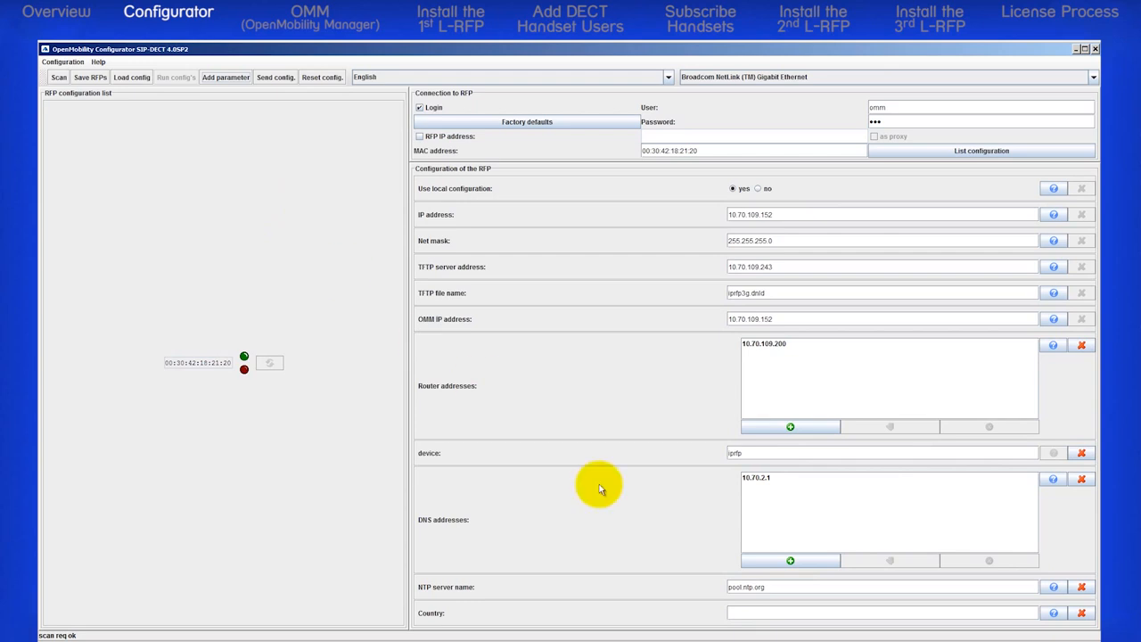
pyautogui.click(737, 612)
pyautogui.write('100')
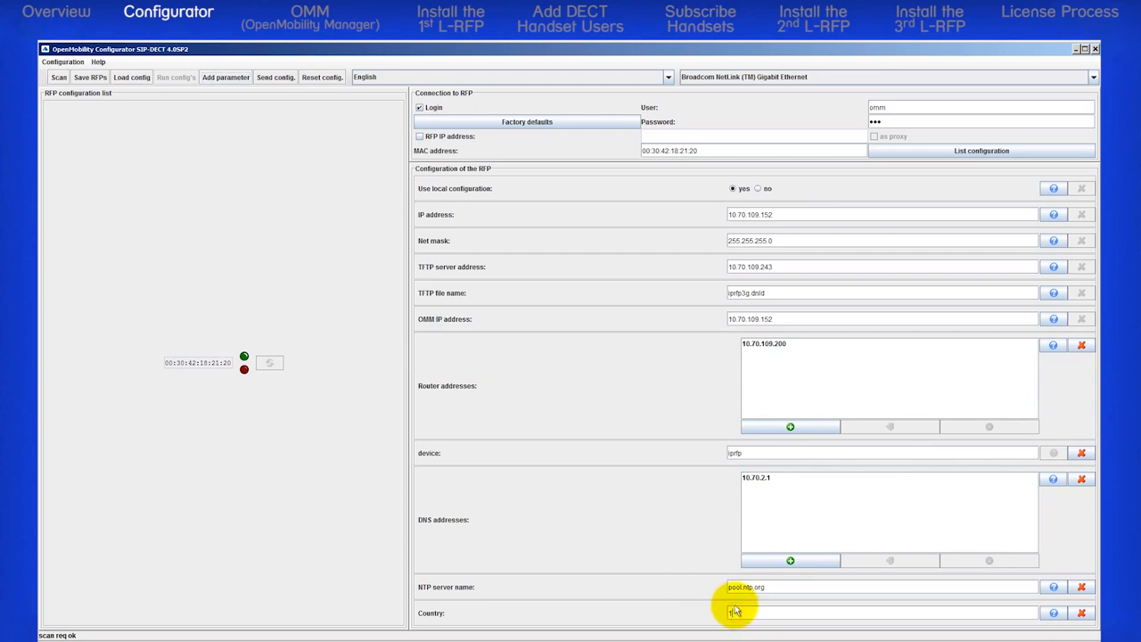
# - Close the extra Add parameter dialog unused and send the configuration to the RFP
pyautogui.click(217, 78)
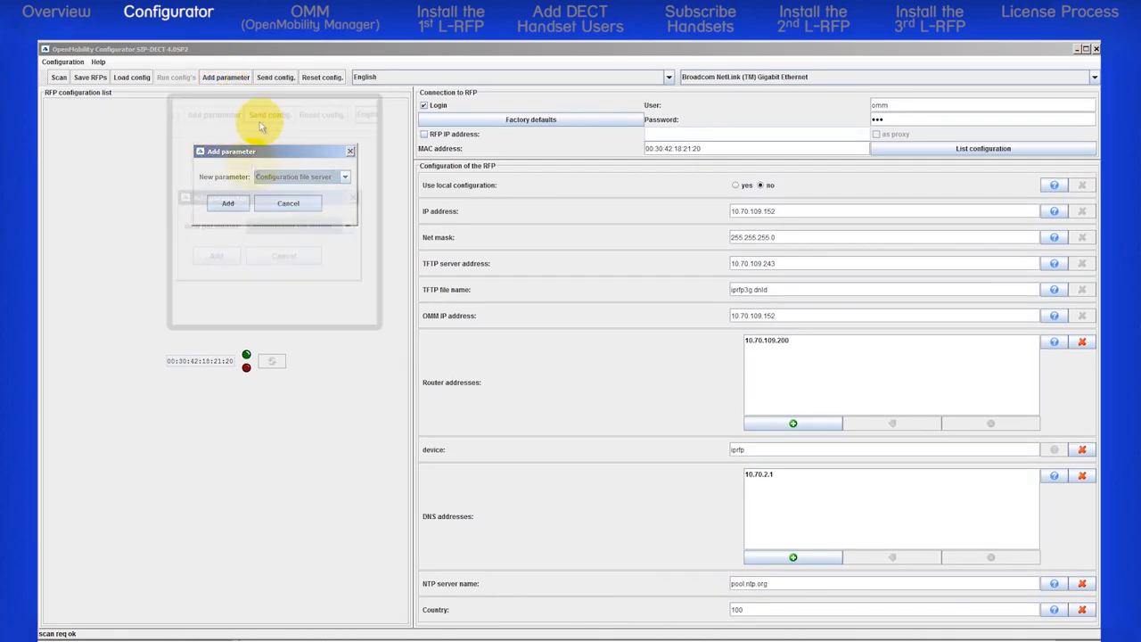
pyautogui.click(344, 178)
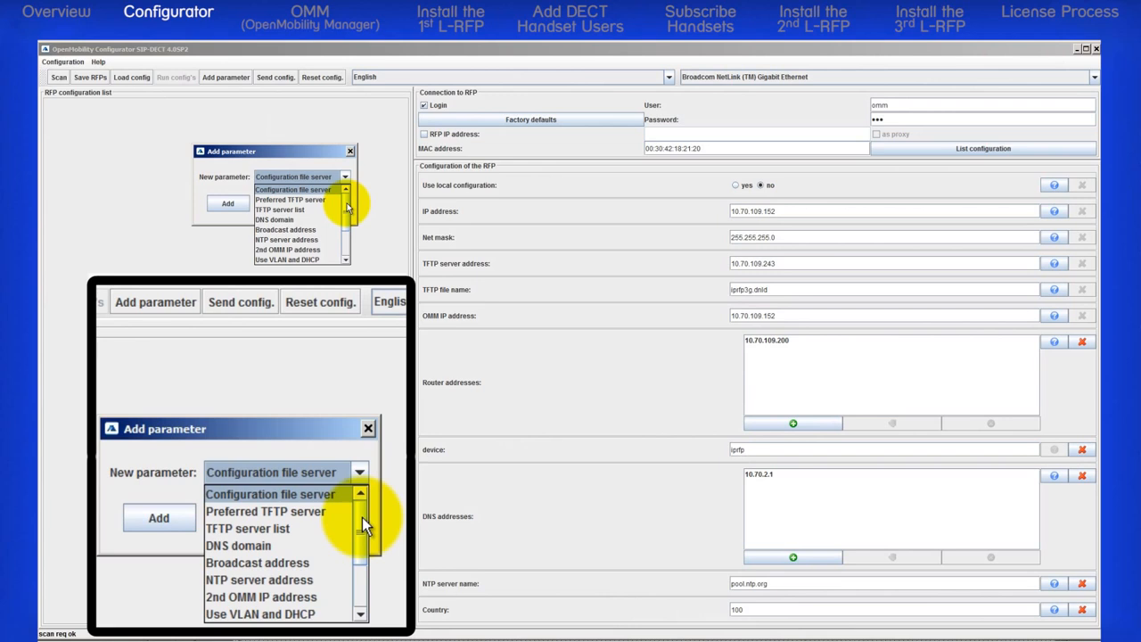
pyautogui.scroll(-2, 346, 203)
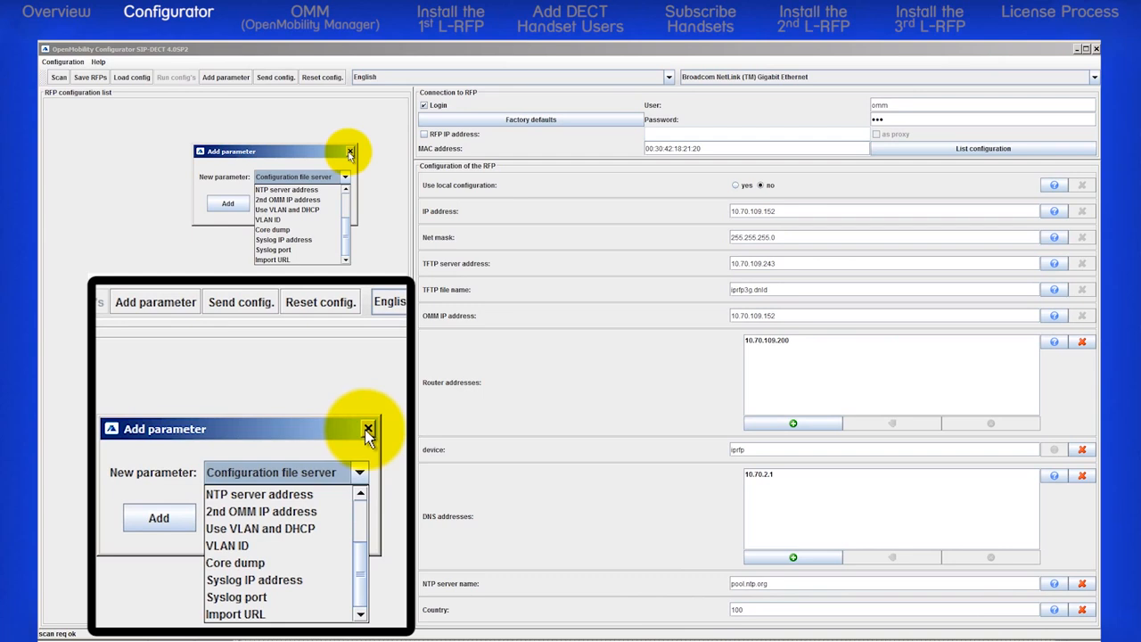
pyautogui.click(348, 152)
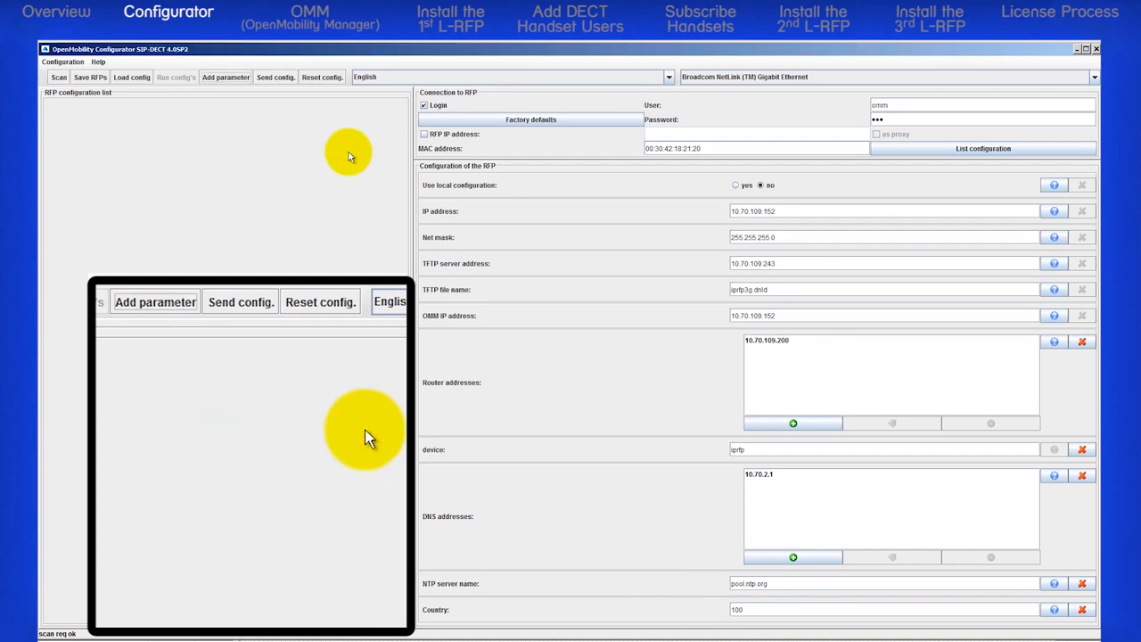
pyautogui.click(274, 78)
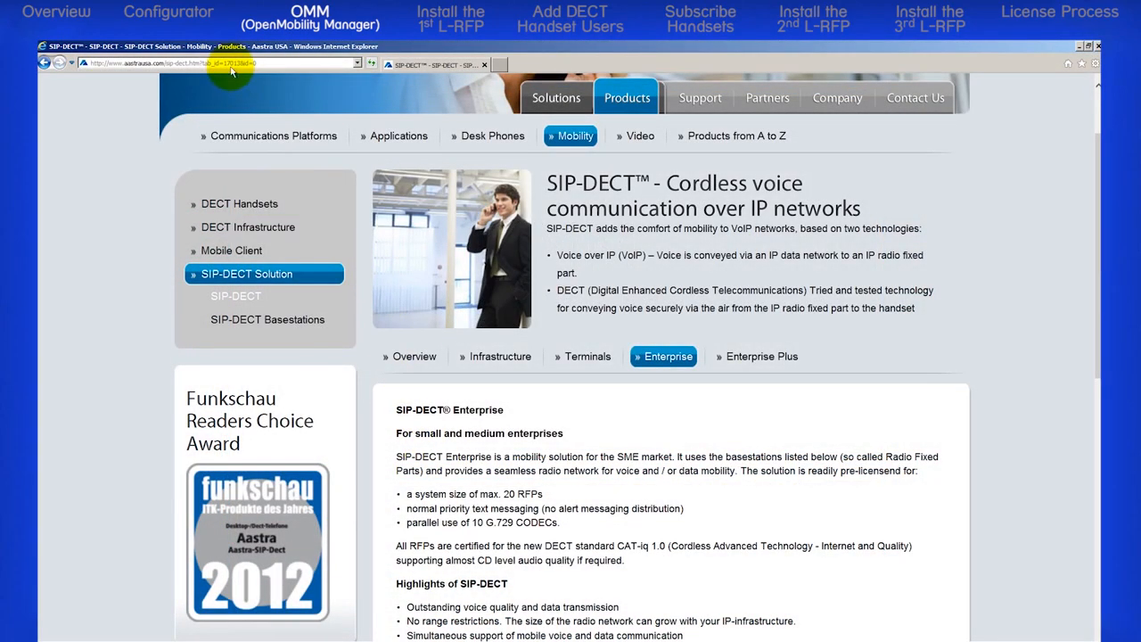
# - Browse to 10.70.109.152 and continue past the certificate warning
pyautogui.click(229, 64)
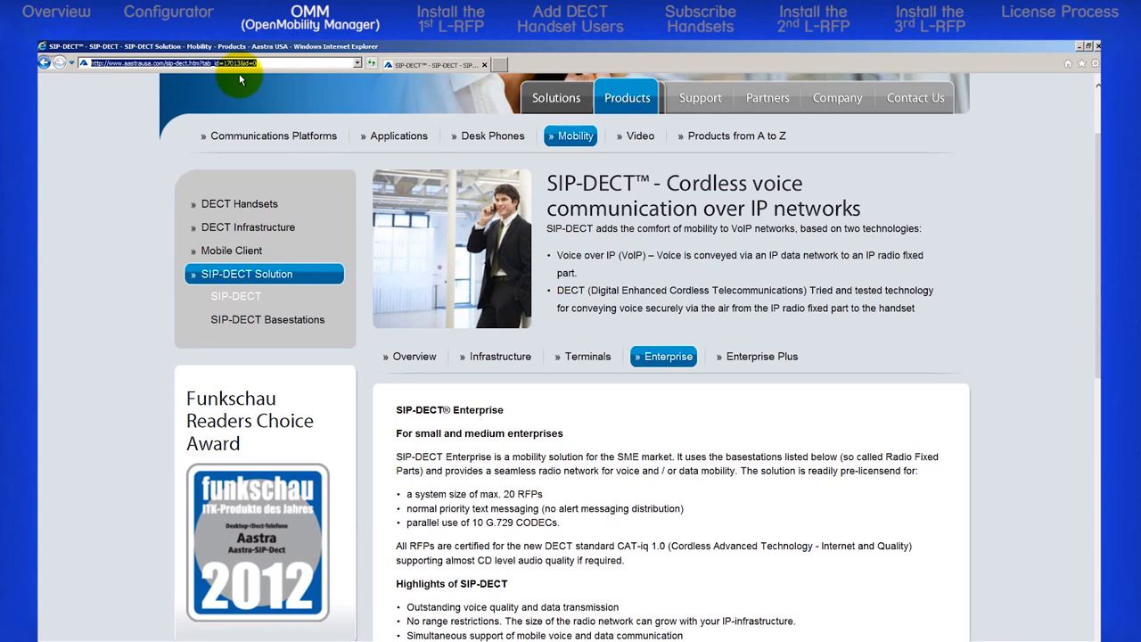
pyautogui.write('10.70.109.152')
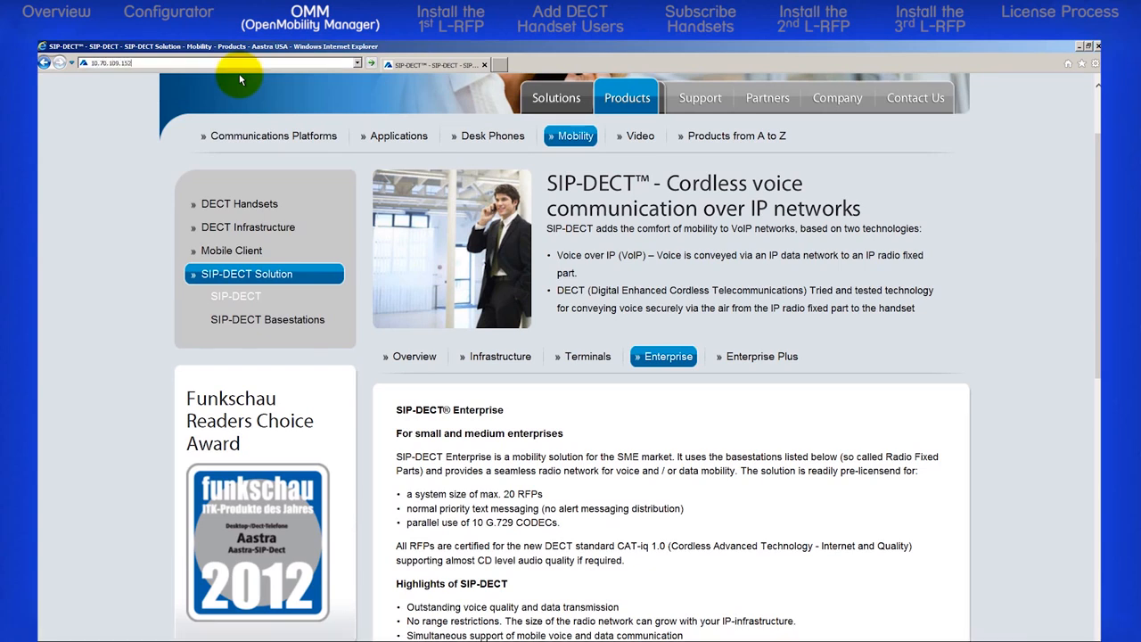
pyautogui.press('Return')
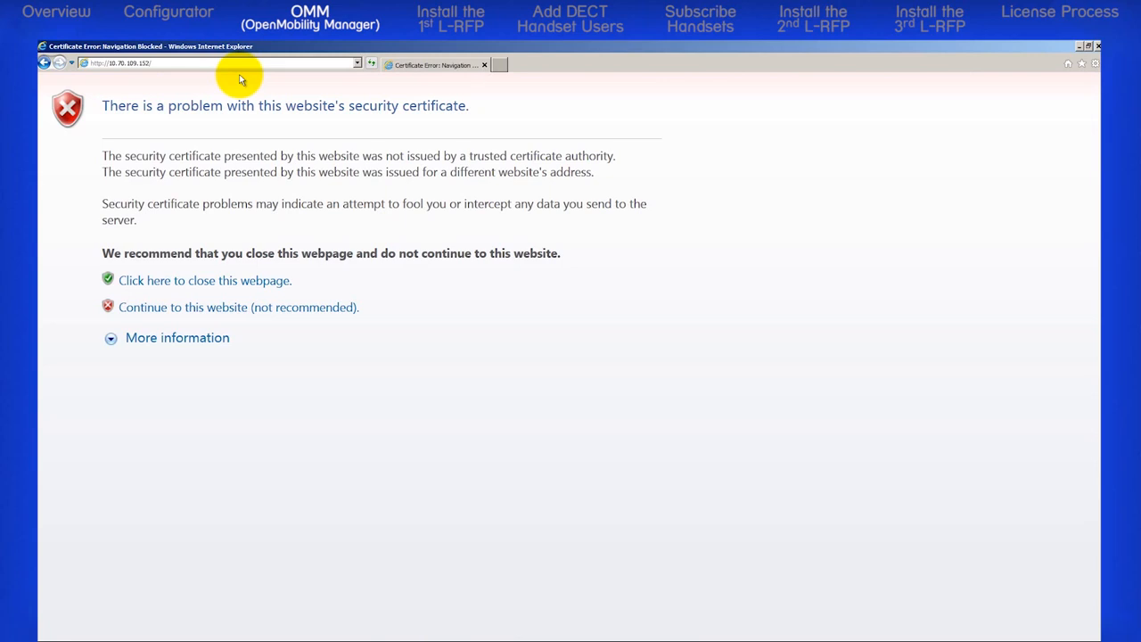
pyautogui.click(209, 307)
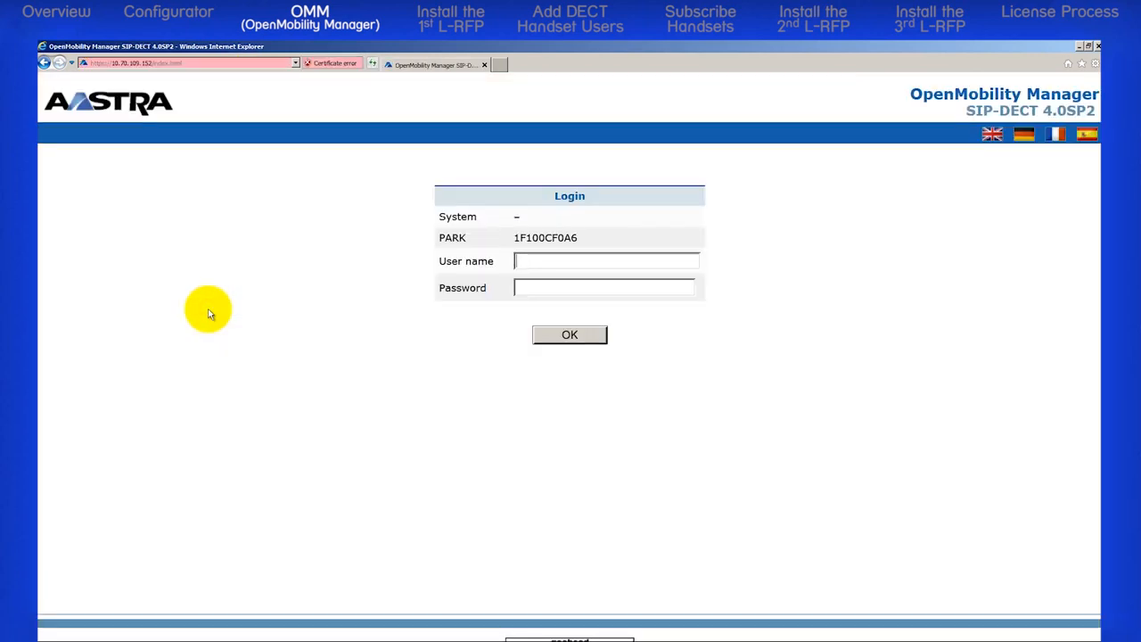
pyautogui.write('omm')
# - Log in with the default user name and password and accept the EULA
pyautogui.click(522, 289)
pyautogui.write('o')
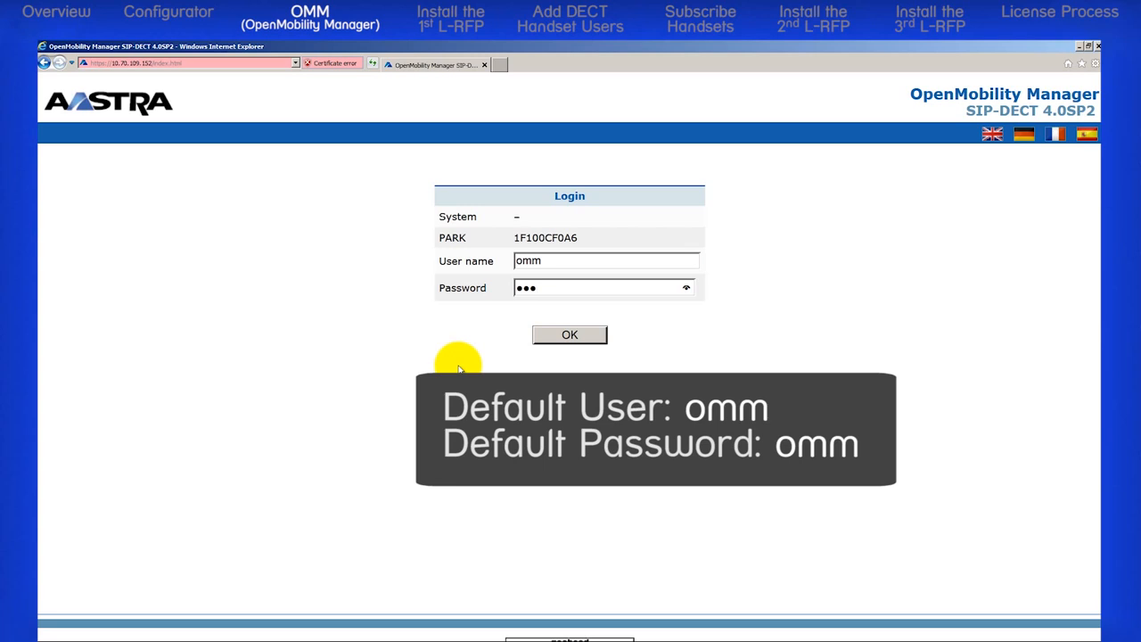
pyautogui.click(570, 335)
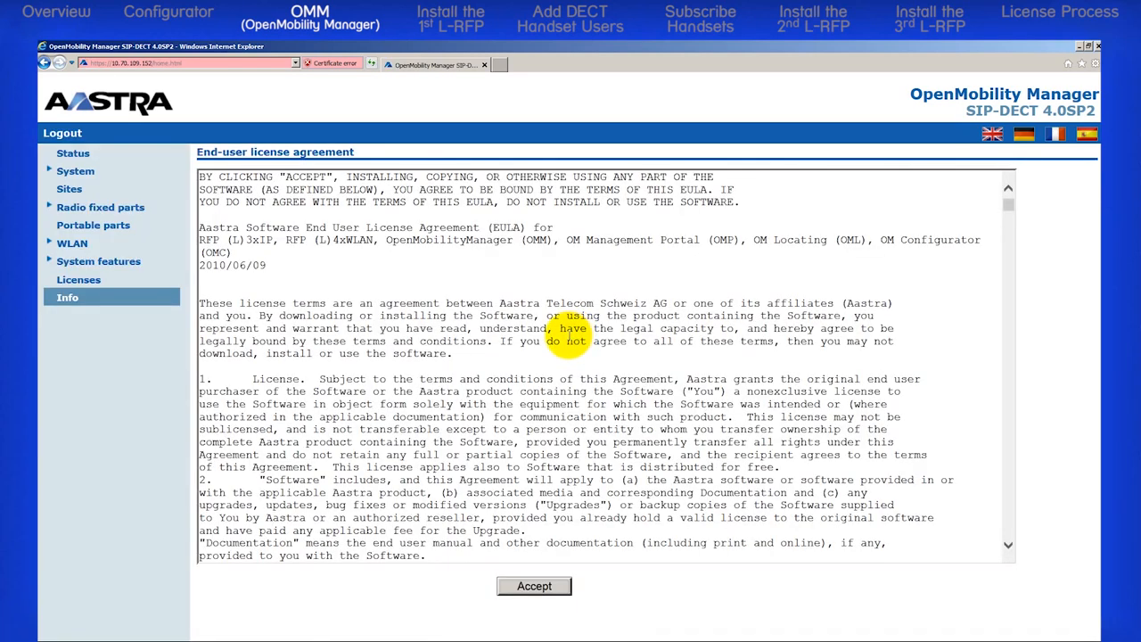
pyautogui.click(533, 586)
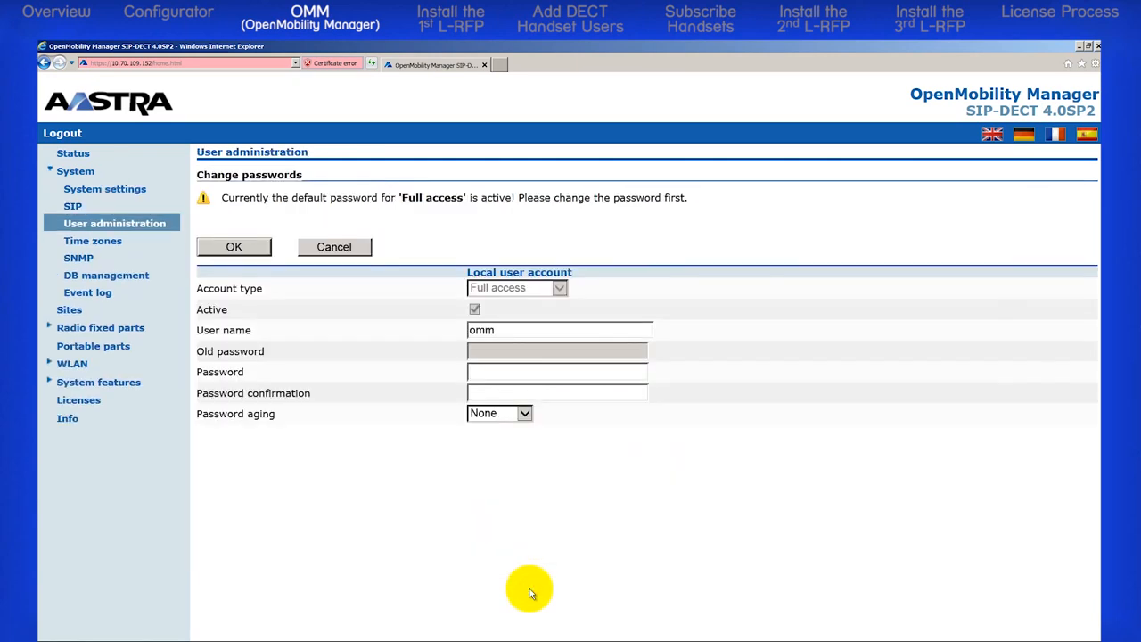
# - Set and confirm a new password for the Full access account
pyautogui.click(474, 370)
pyautogui.write('••••••••')
pyautogui.press('Tab')
pyautogui.write('••••••••')
pyautogui.click(241, 246)
pyautogui.click(607, 405)
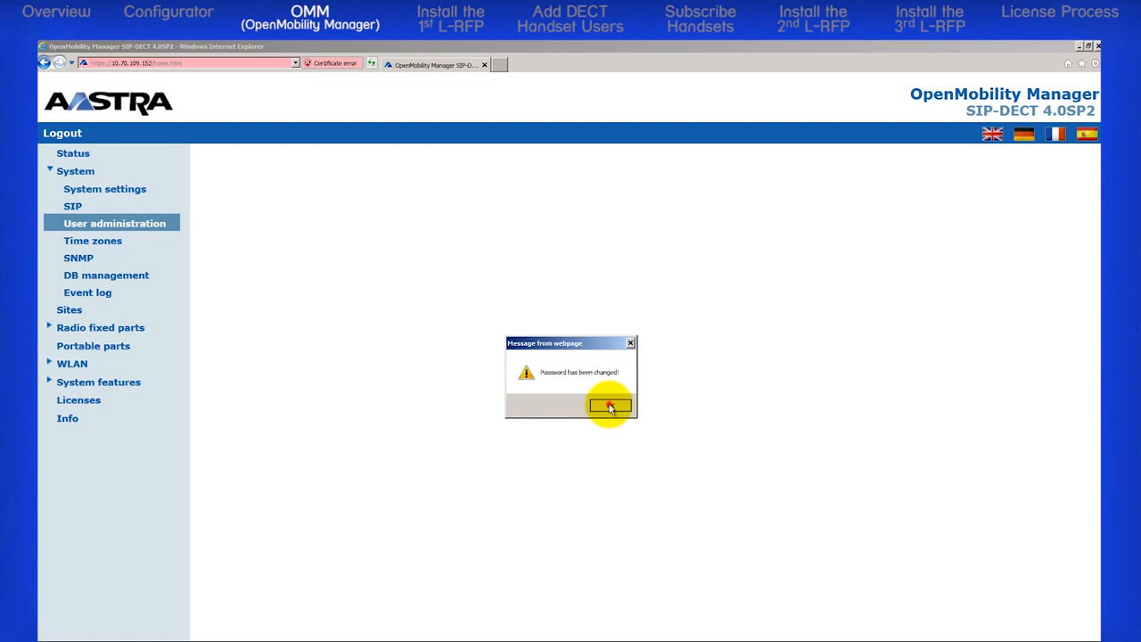
# - Set and confirm a new password for the Root (SSH only) account
pyautogui.click(491, 372)
pyautogui.write('••••••••')
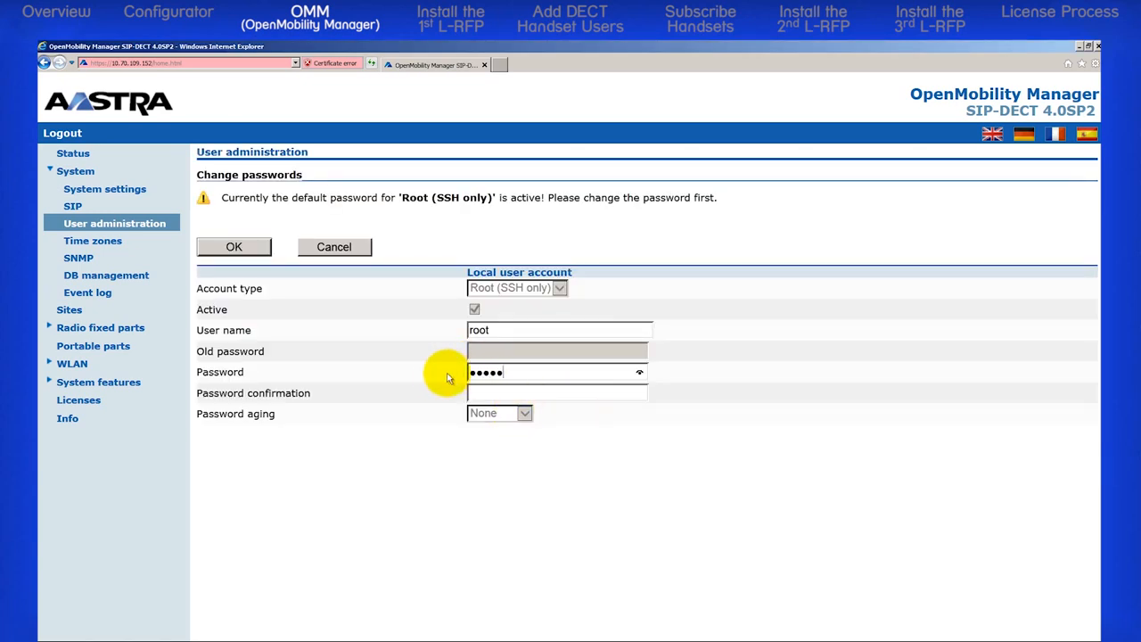
pyautogui.press('Tab')
pyautogui.write('••••••••')
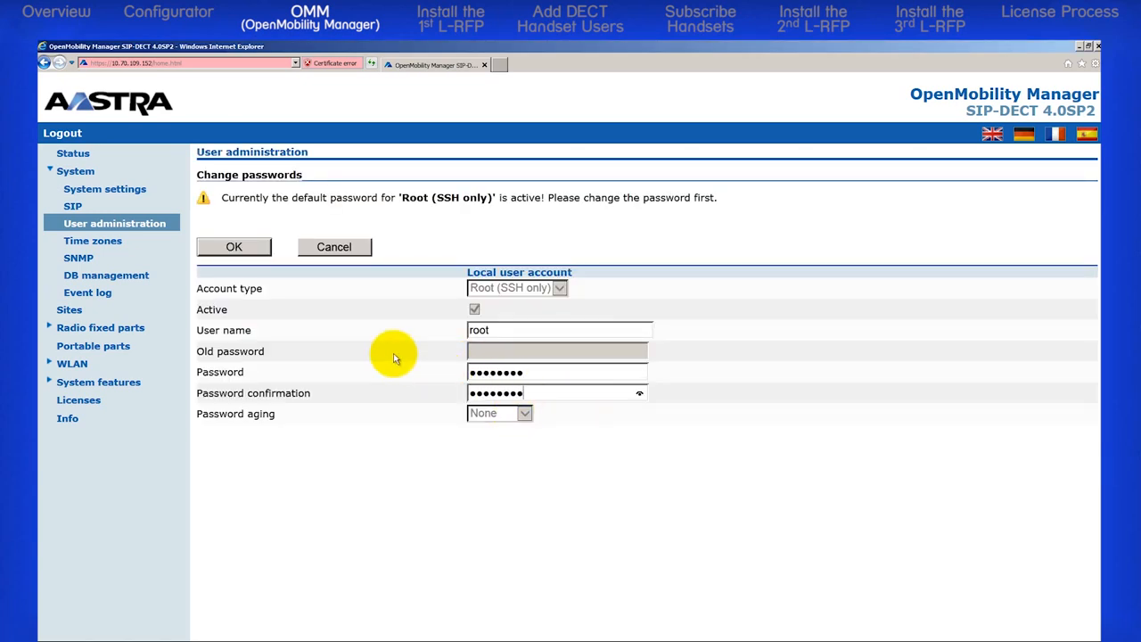
pyautogui.click(258, 253)
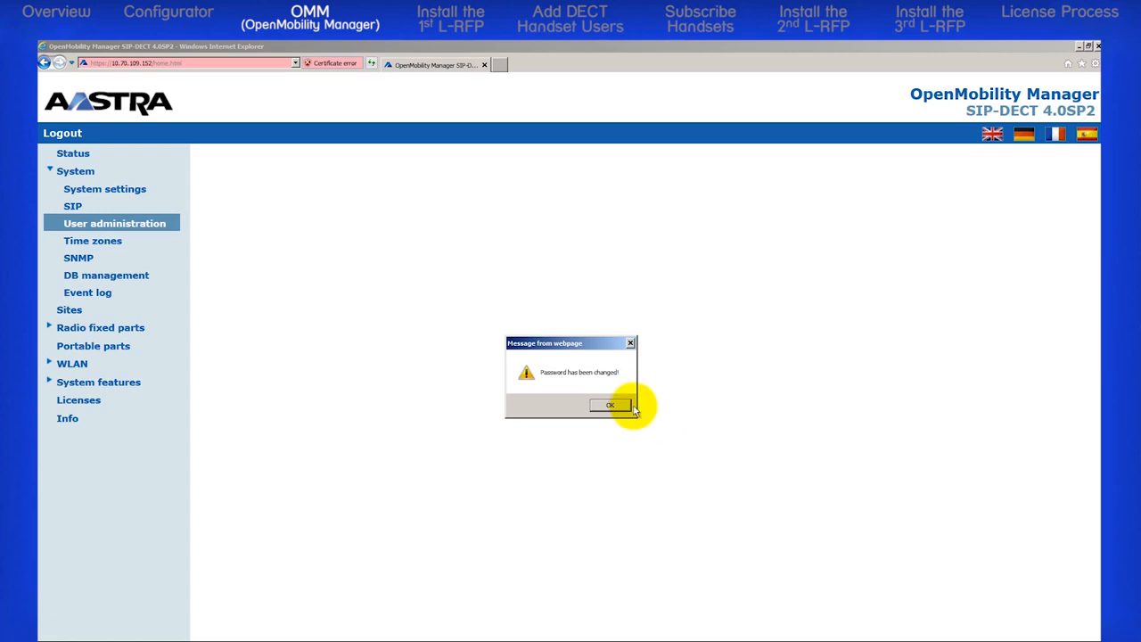
pyautogui.click(609, 404)
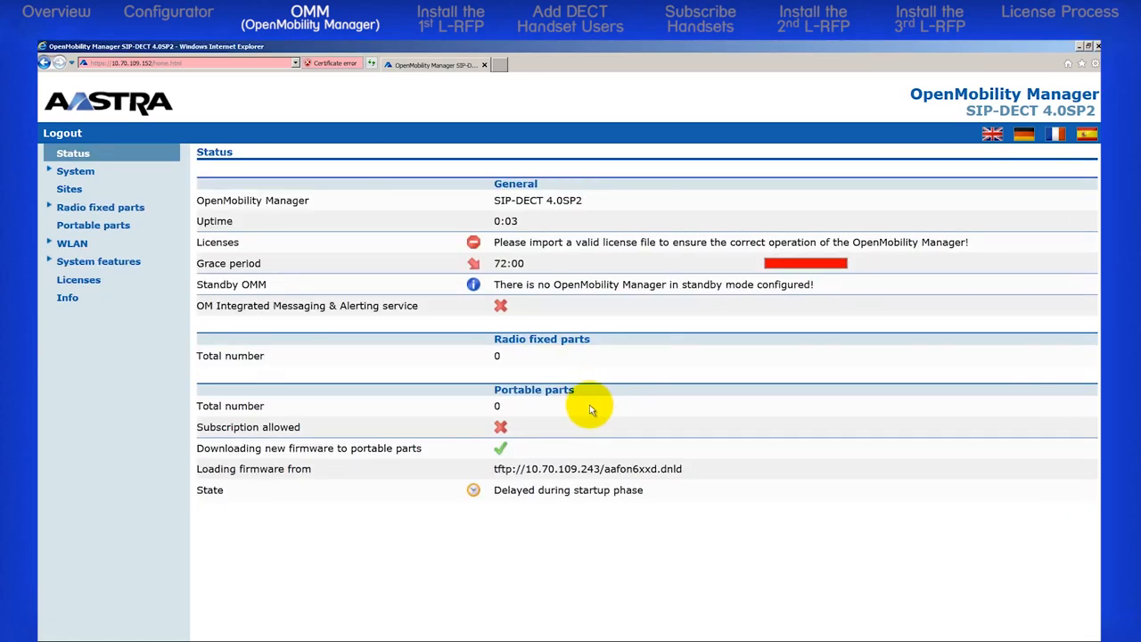
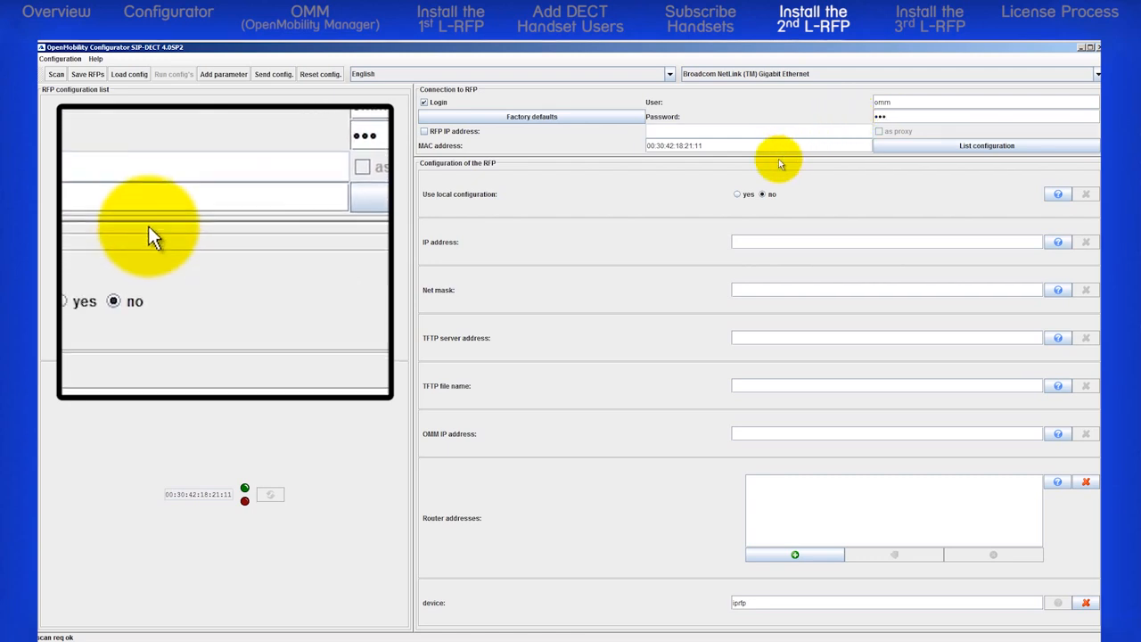
# - Switch the RFP to local configuration with IP 10.70.109.165 and net mask 255.255.255.0
pyautogui.click(737, 194)
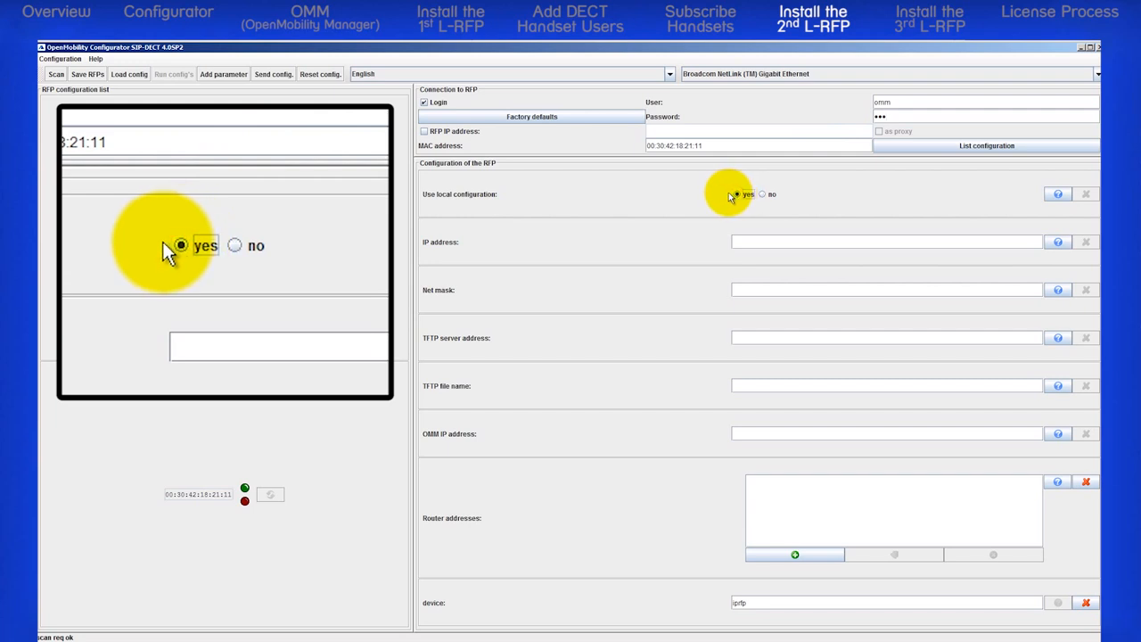
pyautogui.click(733, 240)
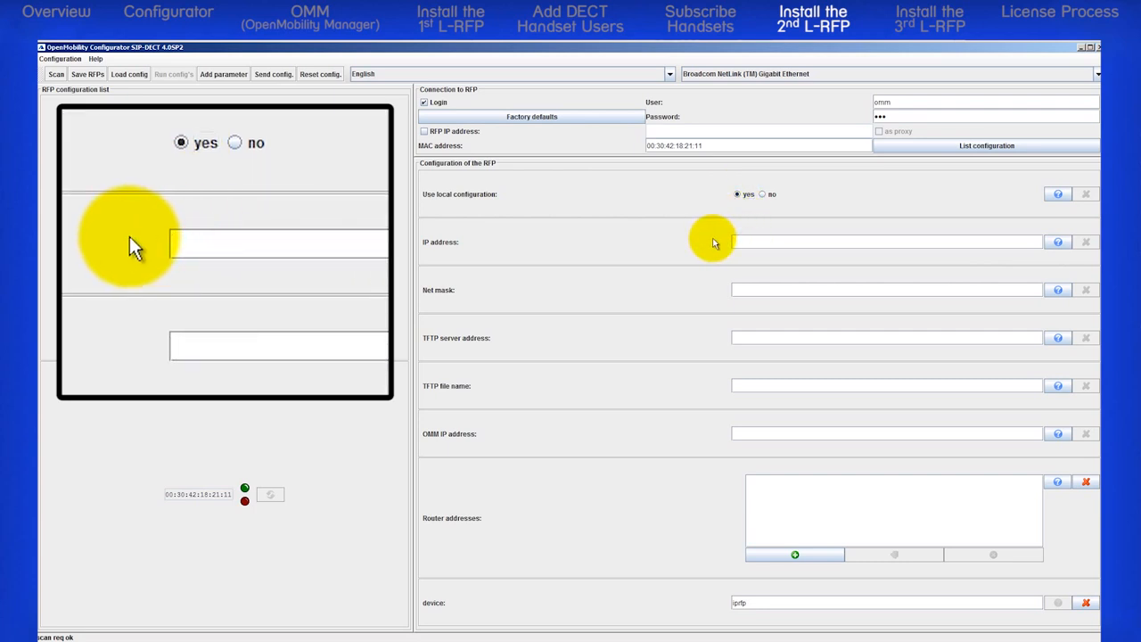
pyautogui.write('10.70.109.165')
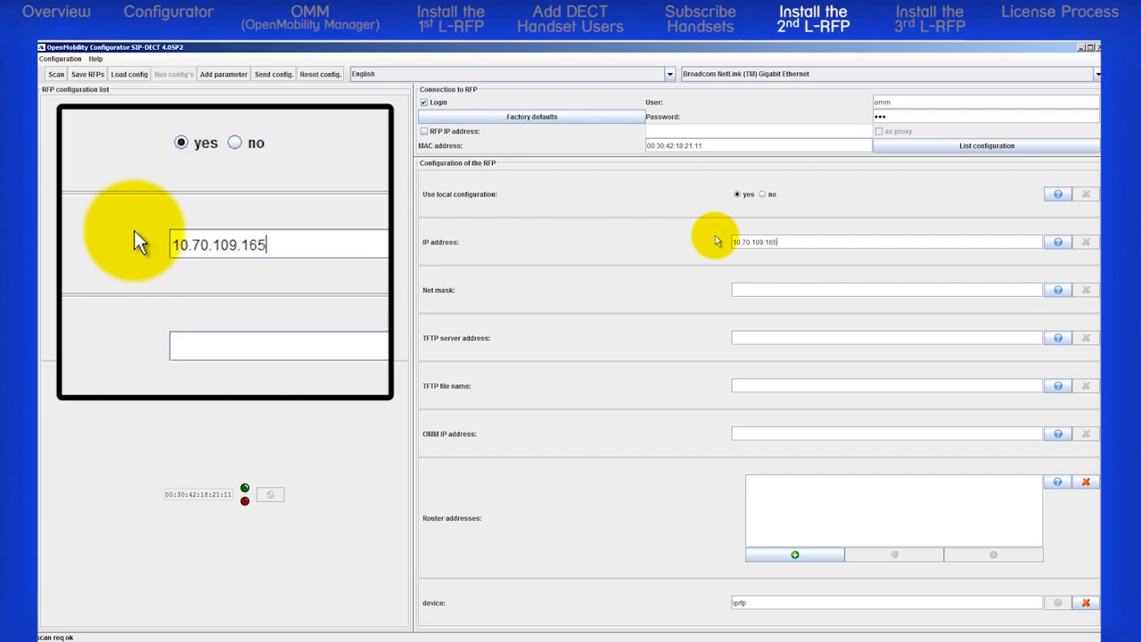
pyautogui.click(737, 290)
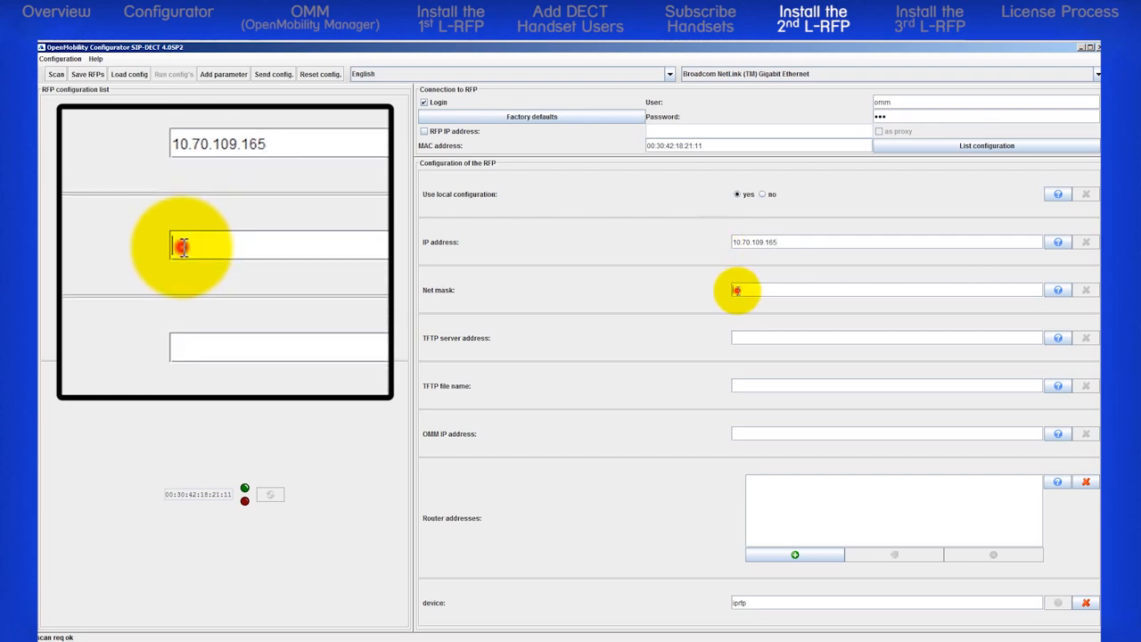
pyautogui.write('255.255.255.0')
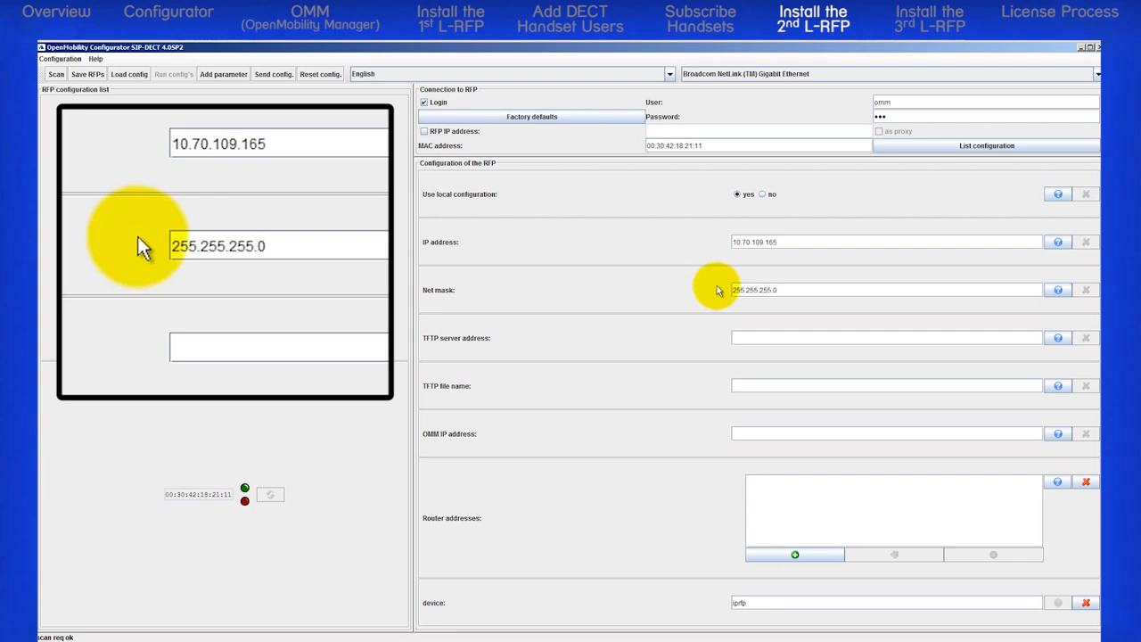
# - Set TFTP server 10.70.109.243, TFTP file iprfp3g.dnld and OMM IP 10.70.109.152
pyautogui.click(713, 336)
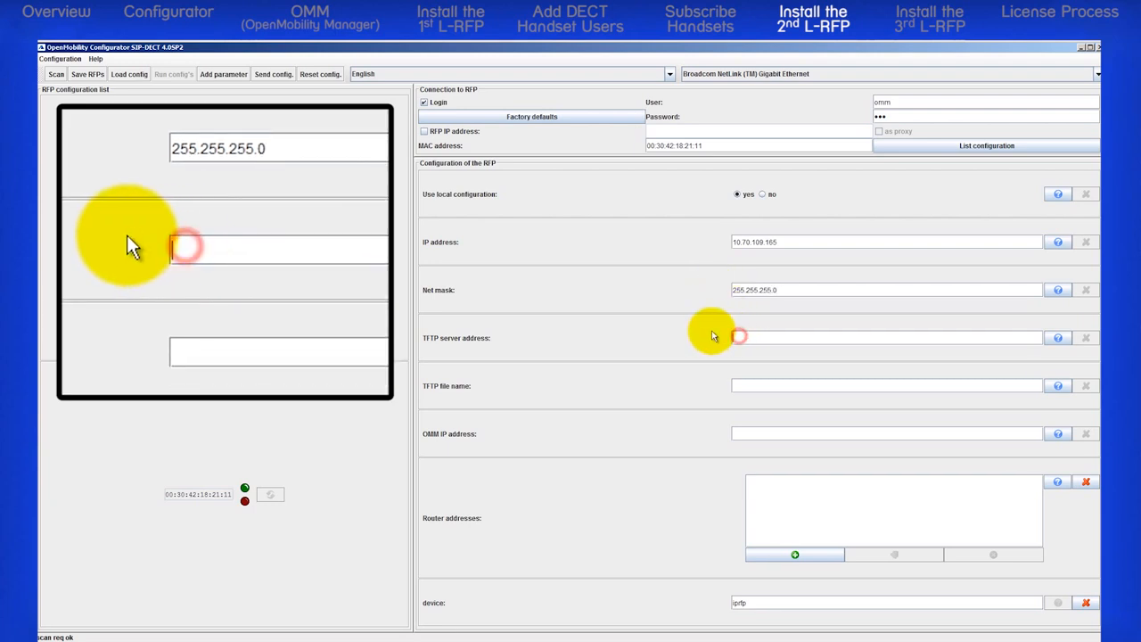
pyautogui.write('10.70.109.243')
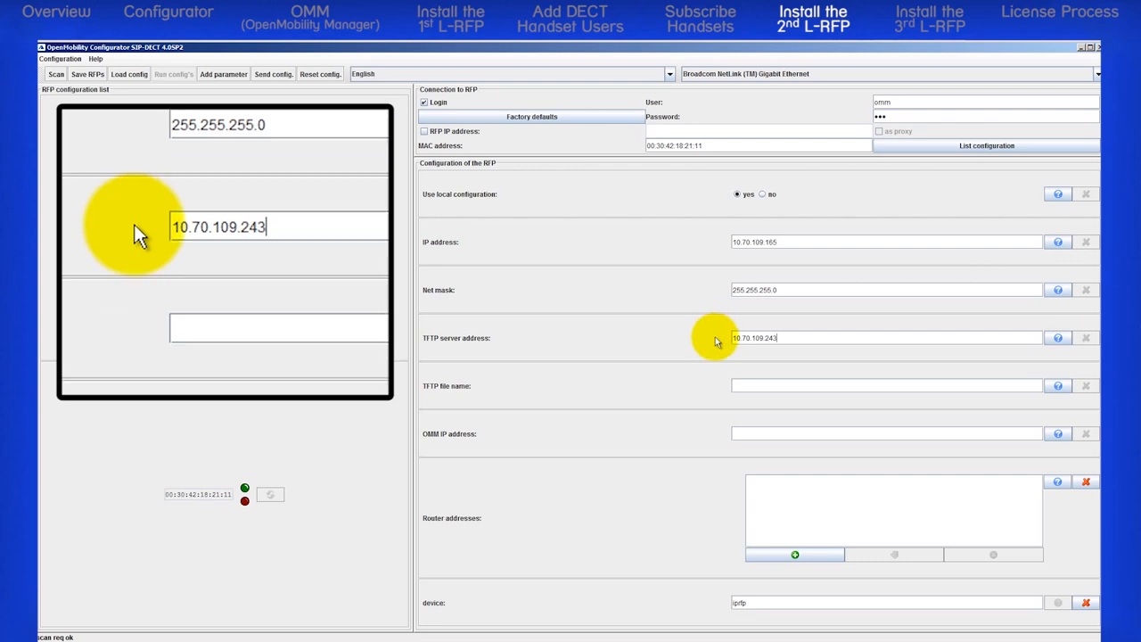
pyautogui.click(736, 386)
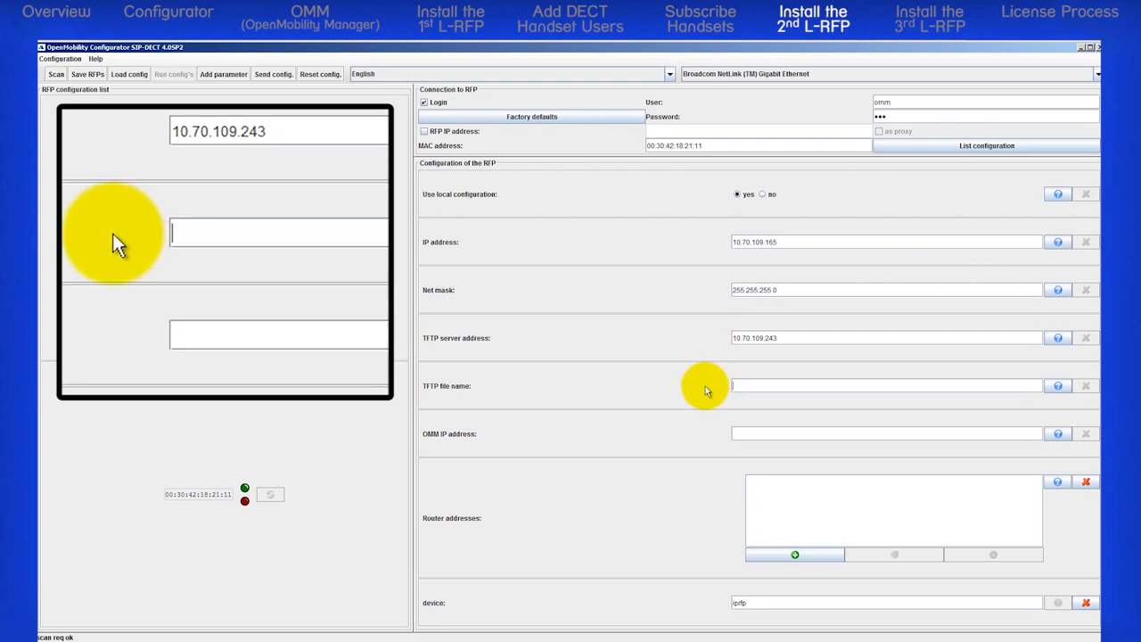
pyautogui.write('iprfp3g.dnld')
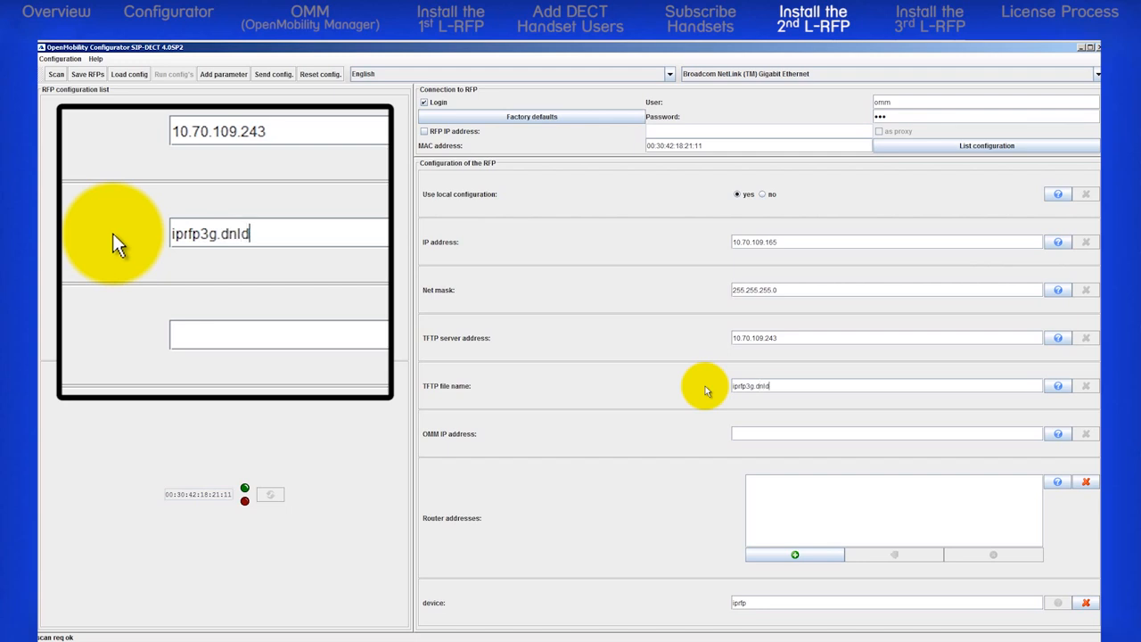
pyautogui.click(740, 434)
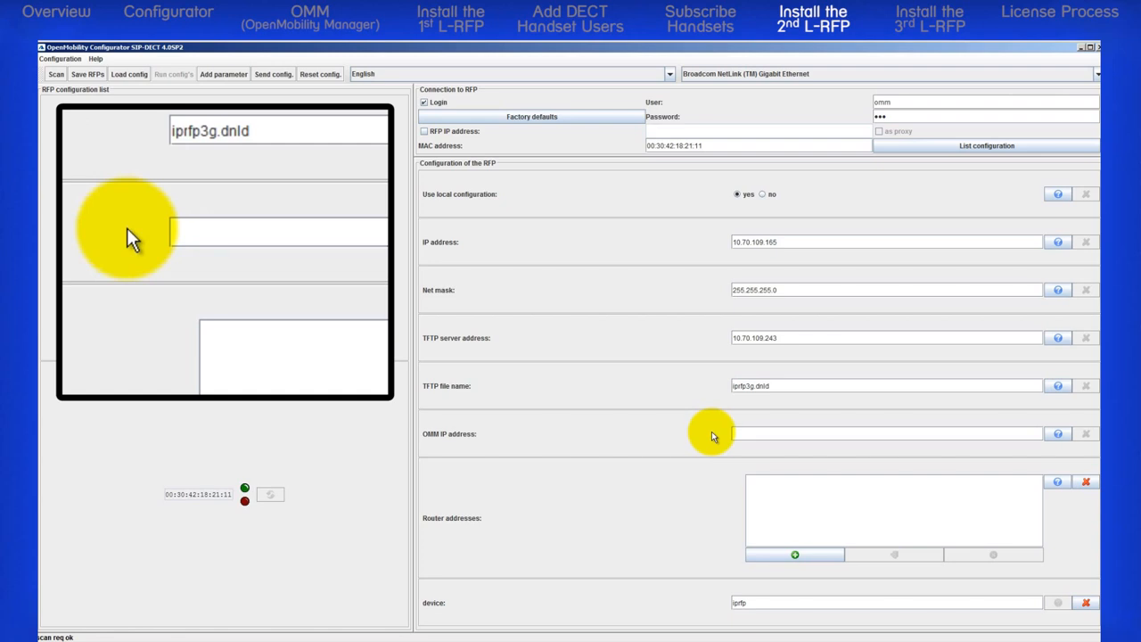
pyautogui.write('10.70.1')
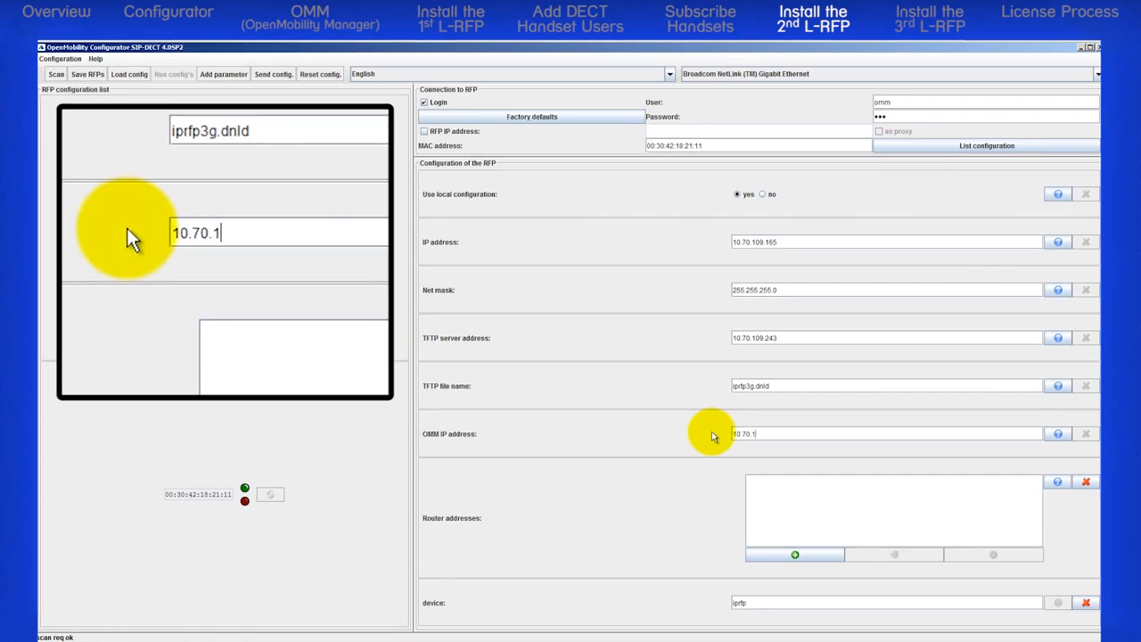
pyautogui.write('09.152')
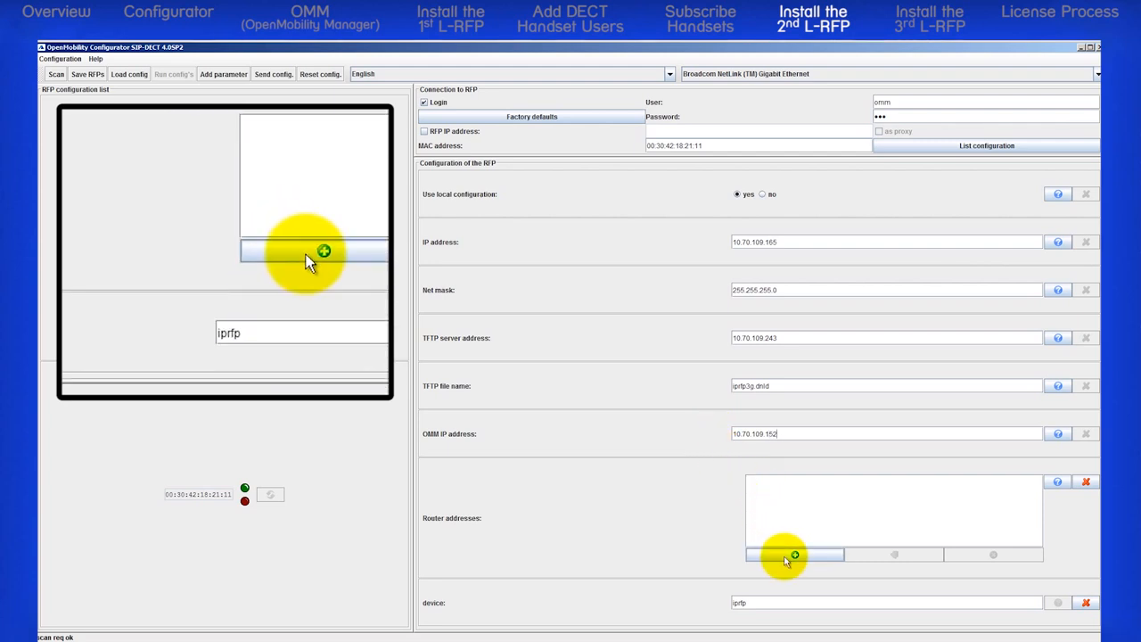
# - Add 10.70.109.200 as a router address
pyautogui.click(787, 555)
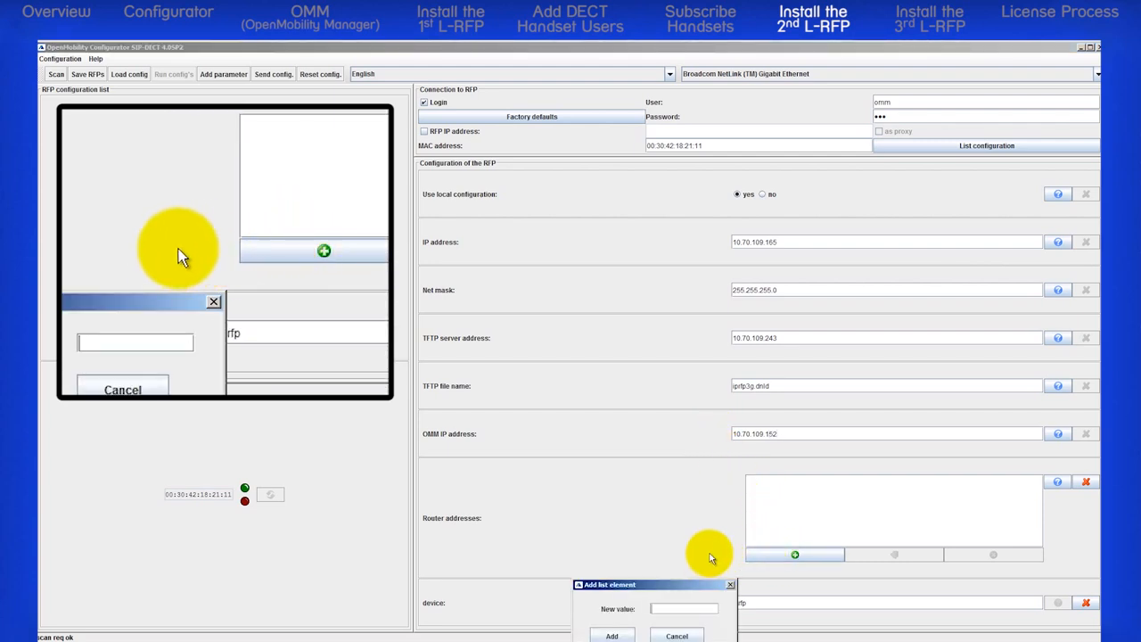
pyautogui.write('10')
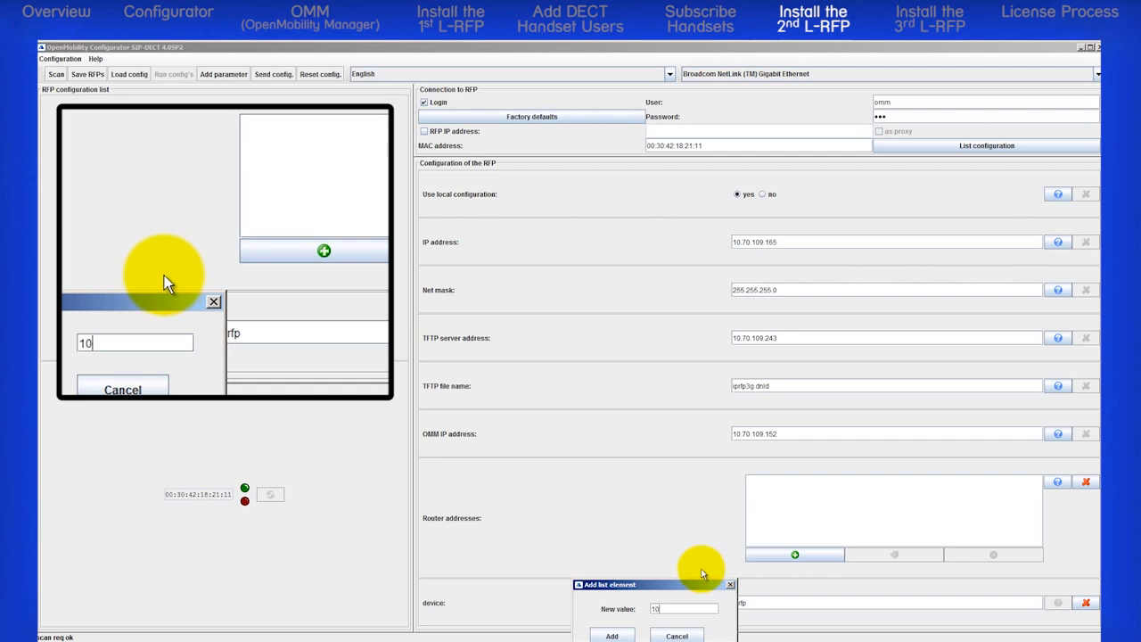
pyautogui.write('.70.109.200')
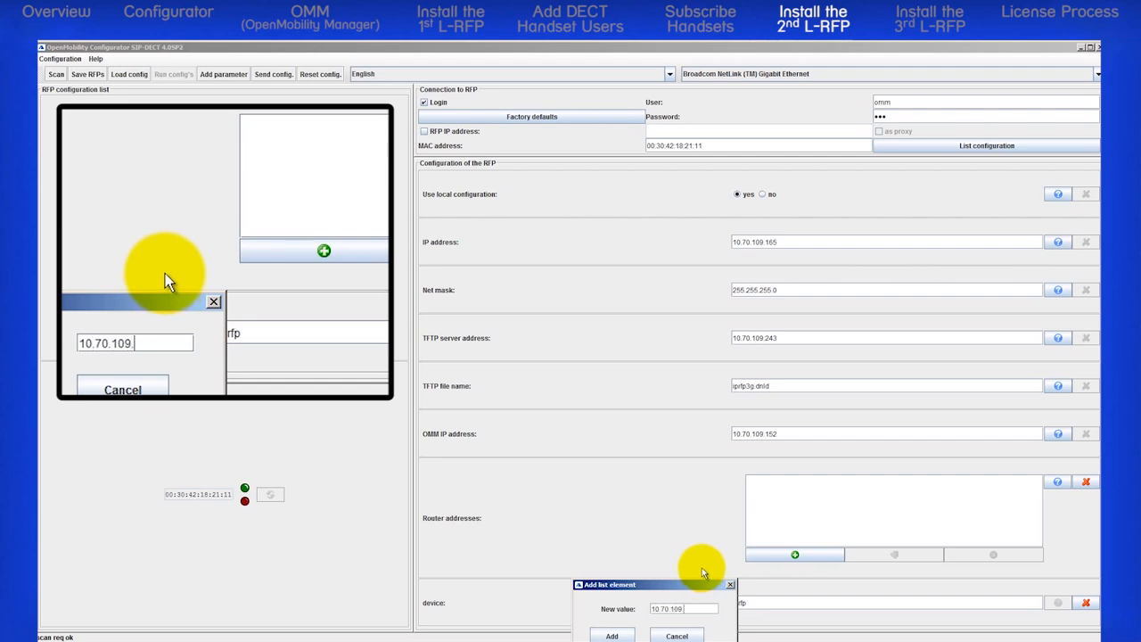
pyautogui.click(611, 634)
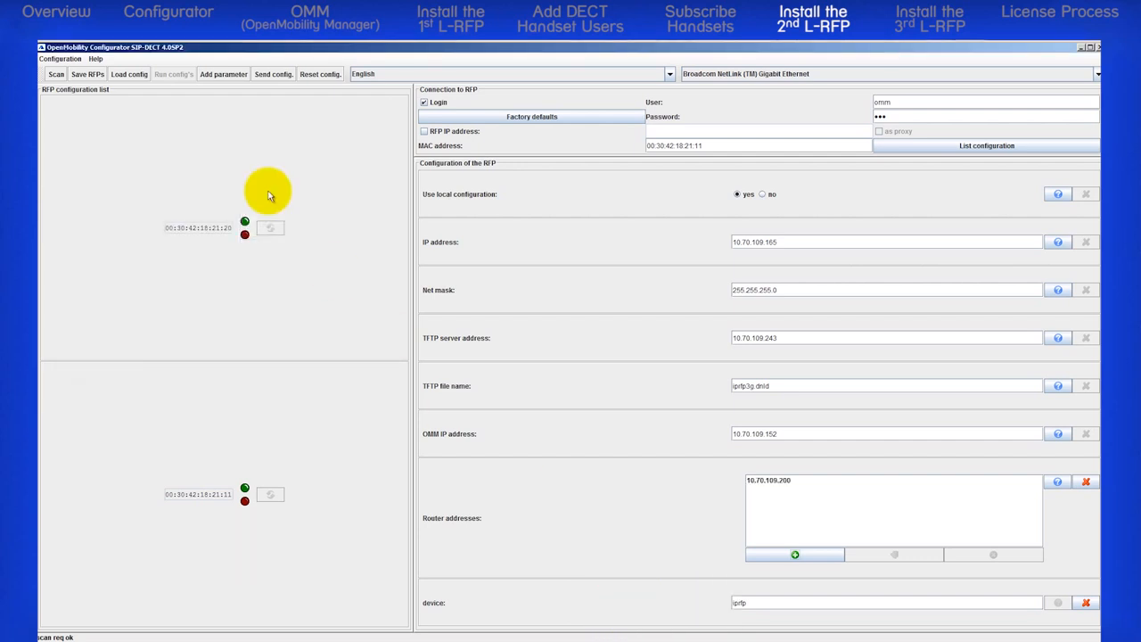
# - Add the DNS addresses parameter with DNS server 10.70.2.1
pyautogui.click(207, 76)
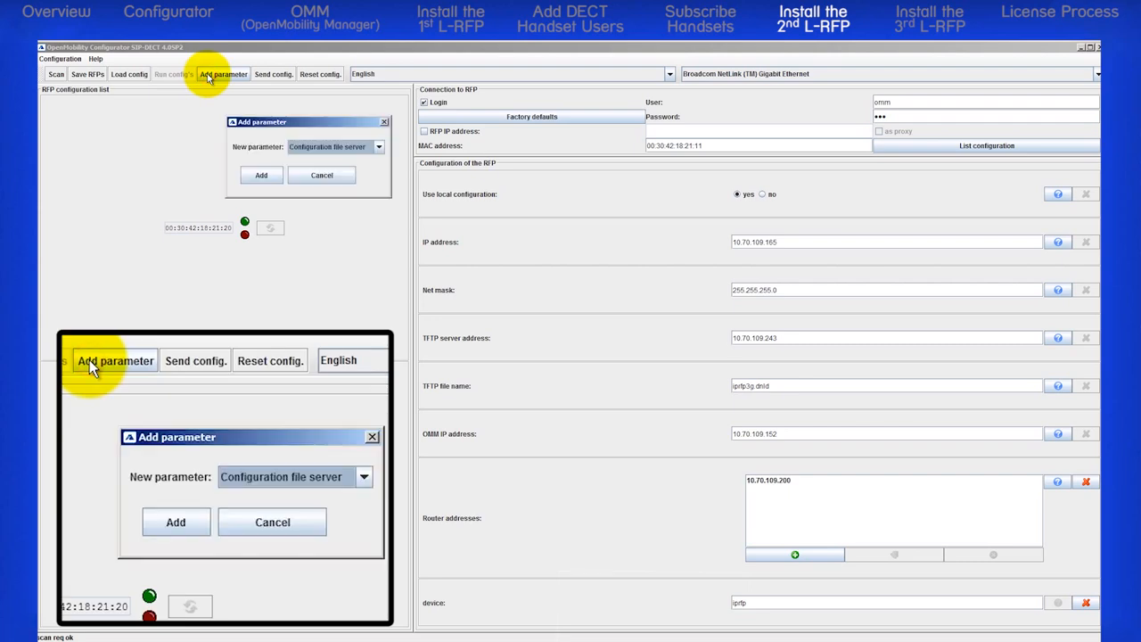
pyautogui.click(298, 146)
pyautogui.click(336, 190)
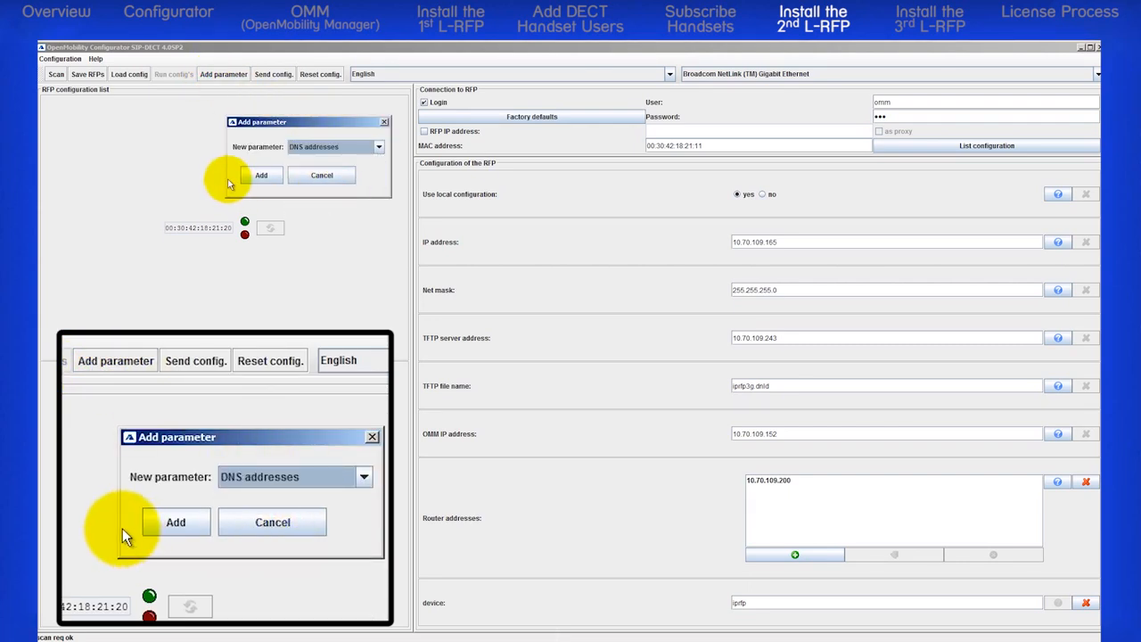
pyautogui.click(261, 174)
pyautogui.click(795, 610)
pyautogui.write('10.70.2.1')
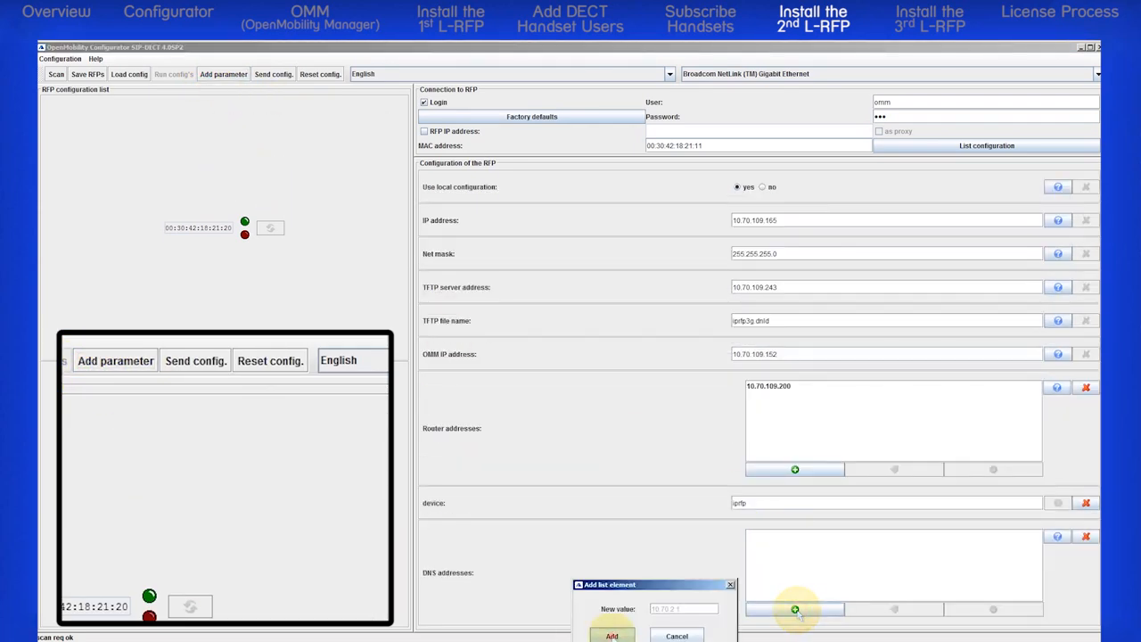
pyautogui.click(611, 634)
# - Add the NTP server name parameter set to pool.ntp.org
pyautogui.click(222, 75)
pyautogui.click(367, 146)
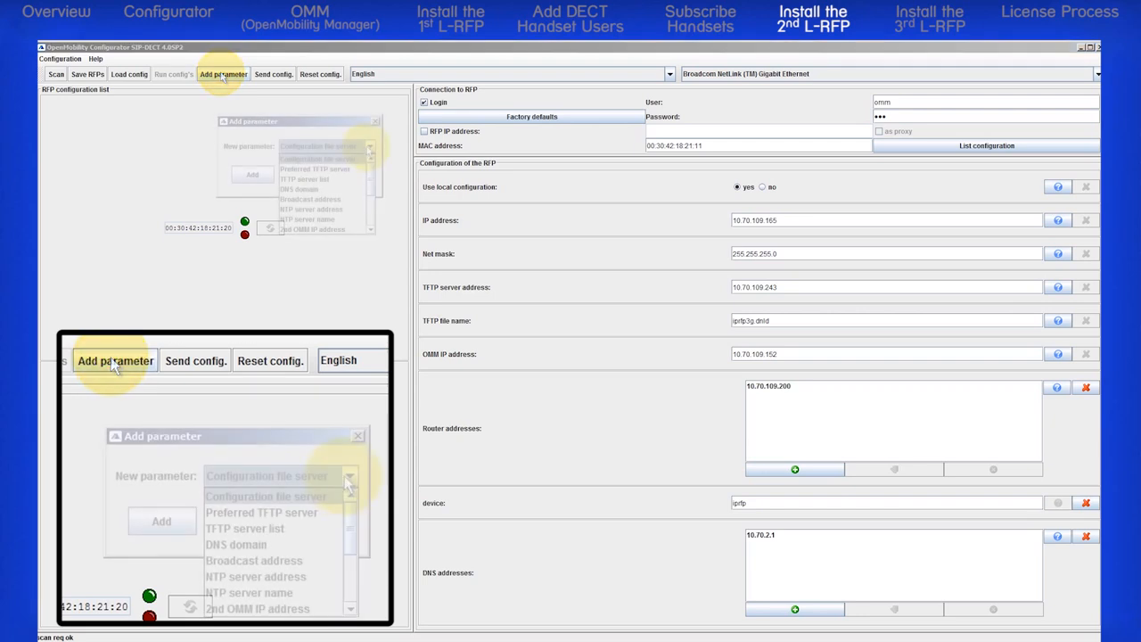
pyautogui.click(330, 218)
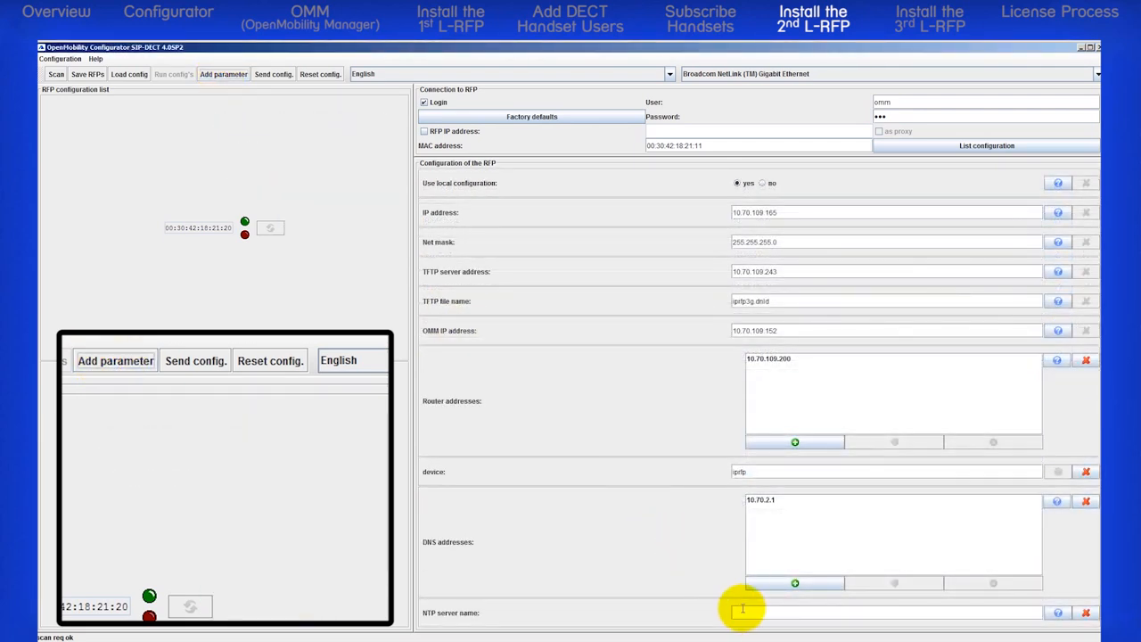
pyautogui.click(751, 612)
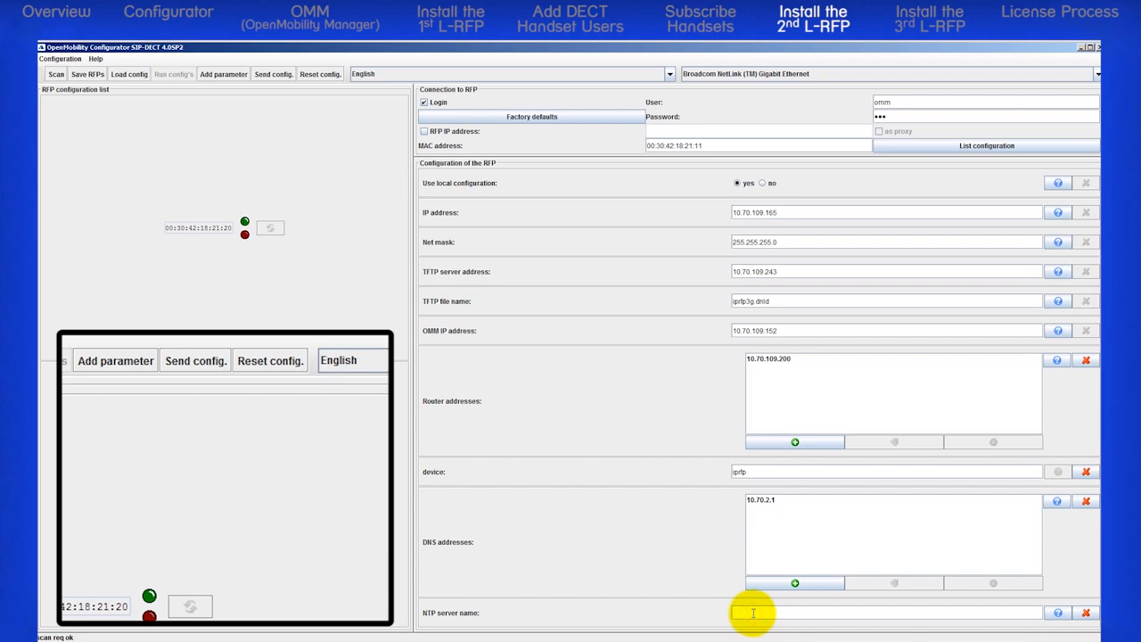
pyautogui.write('pool.ntp.org')
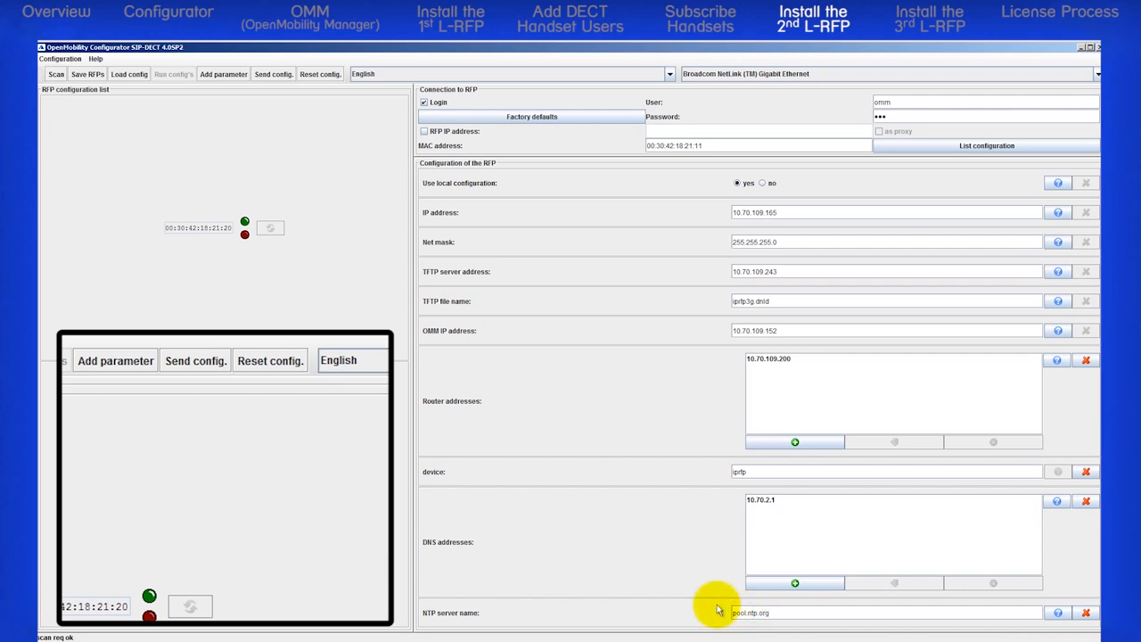
# - Add the Country parameter (100) and send the configuration to the L-RFP
pyautogui.click(227, 76)
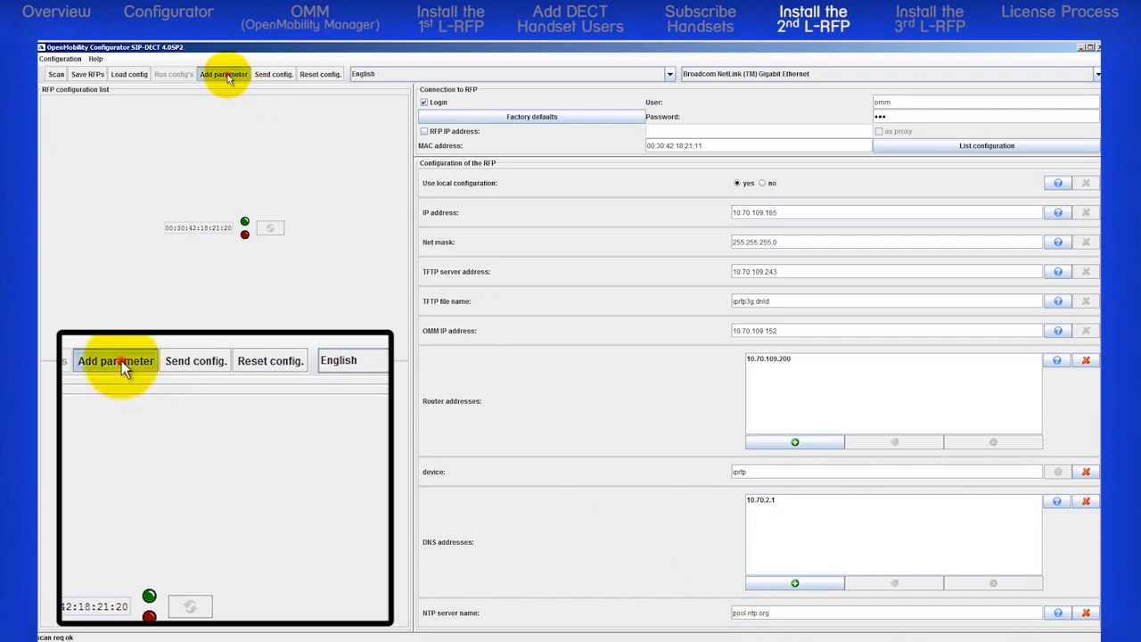
pyautogui.click(378, 140)
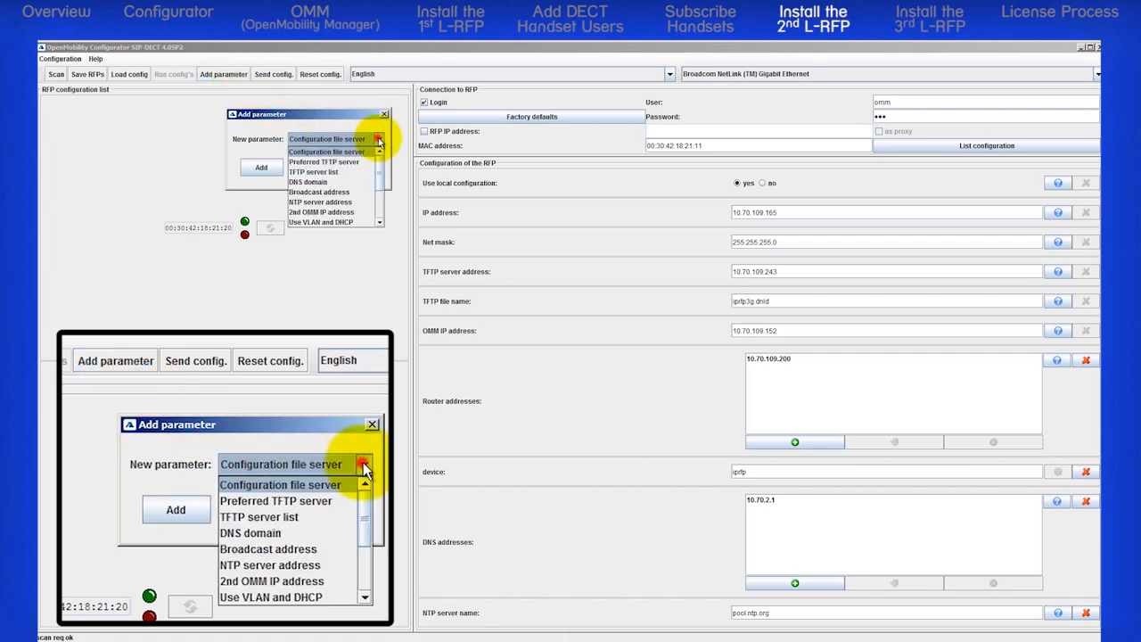
pyautogui.moveTo(382, 172); pyautogui.dragTo(382, 195)
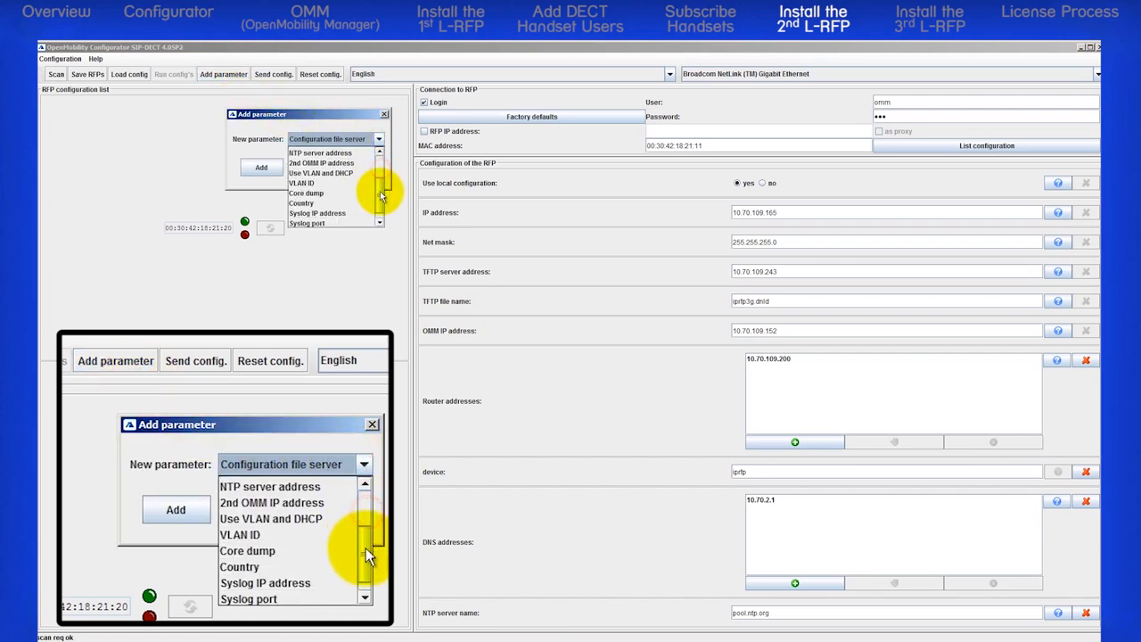
pyautogui.click(319, 205)
pyautogui.press('Return')
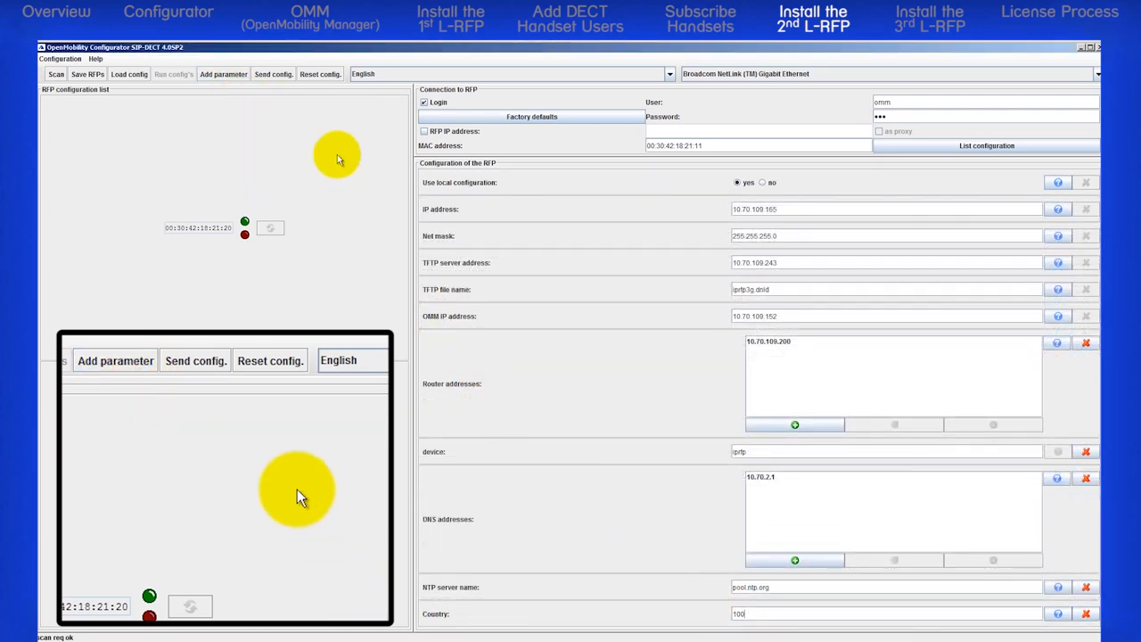
pyautogui.click(275, 75)
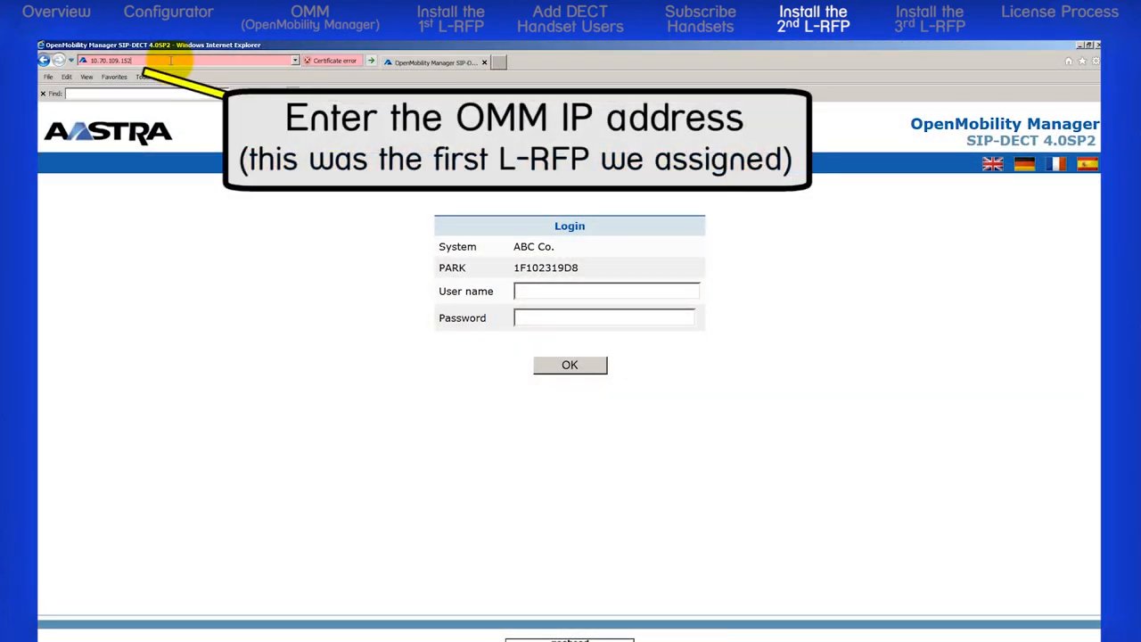
# - Log in to OMM at 10.70.109.152 with the admin credentials and capture unconfigured radio fixed parts
pyautogui.press('Return')
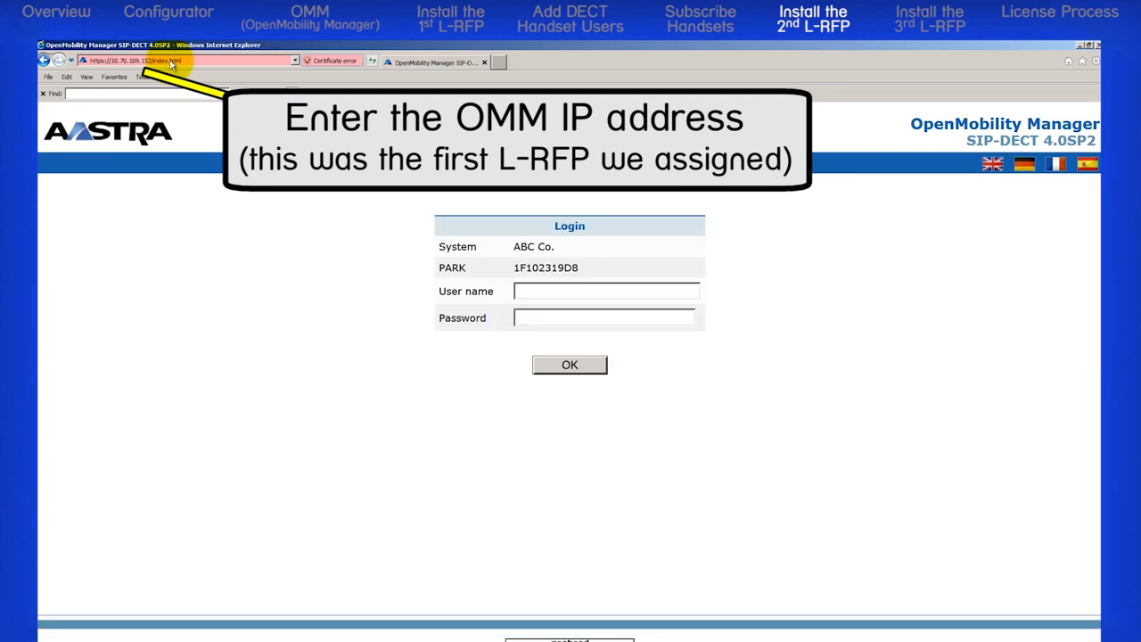
pyautogui.click(524, 291)
pyautogui.write('omm•••••••')
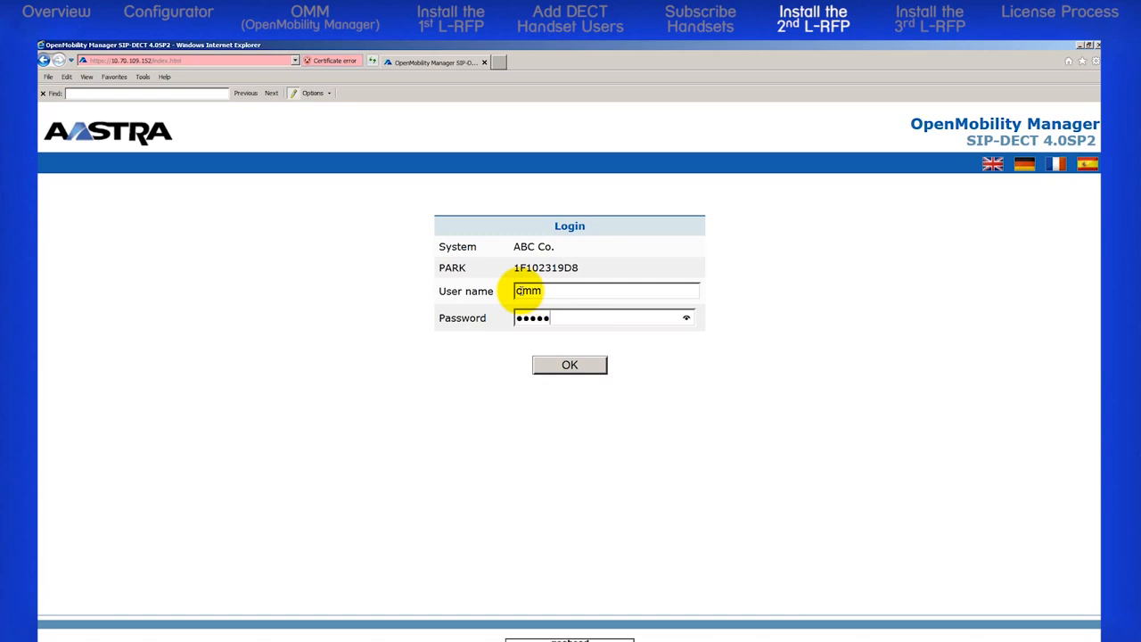
pyautogui.press('Return')
pyautogui.click(606, 399)
pyautogui.click(102, 239)
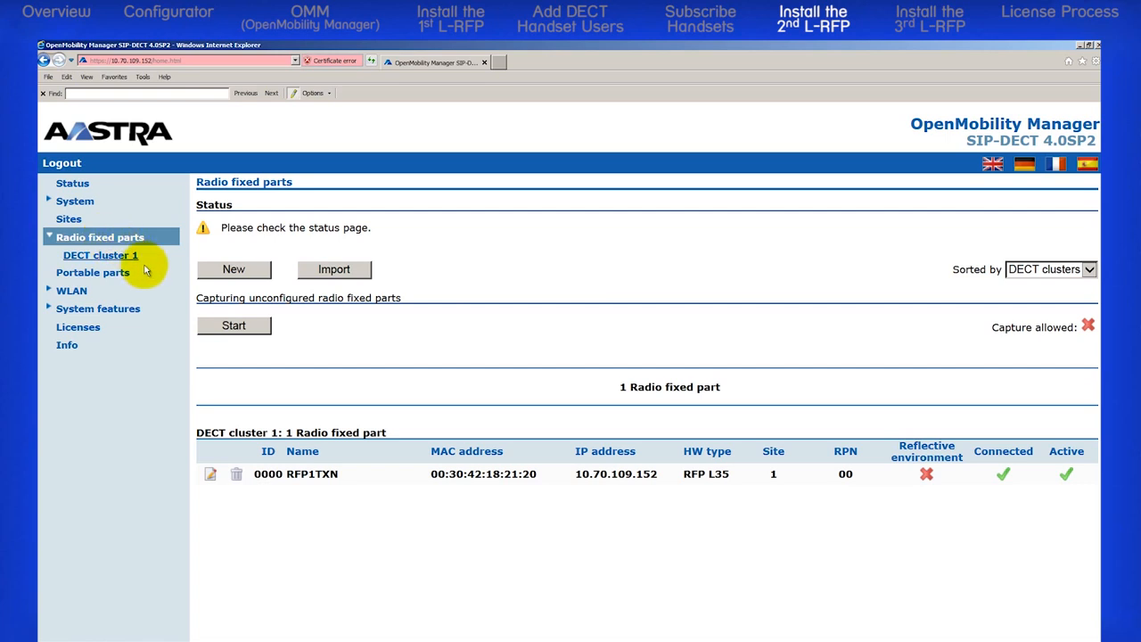
pyautogui.click(216, 329)
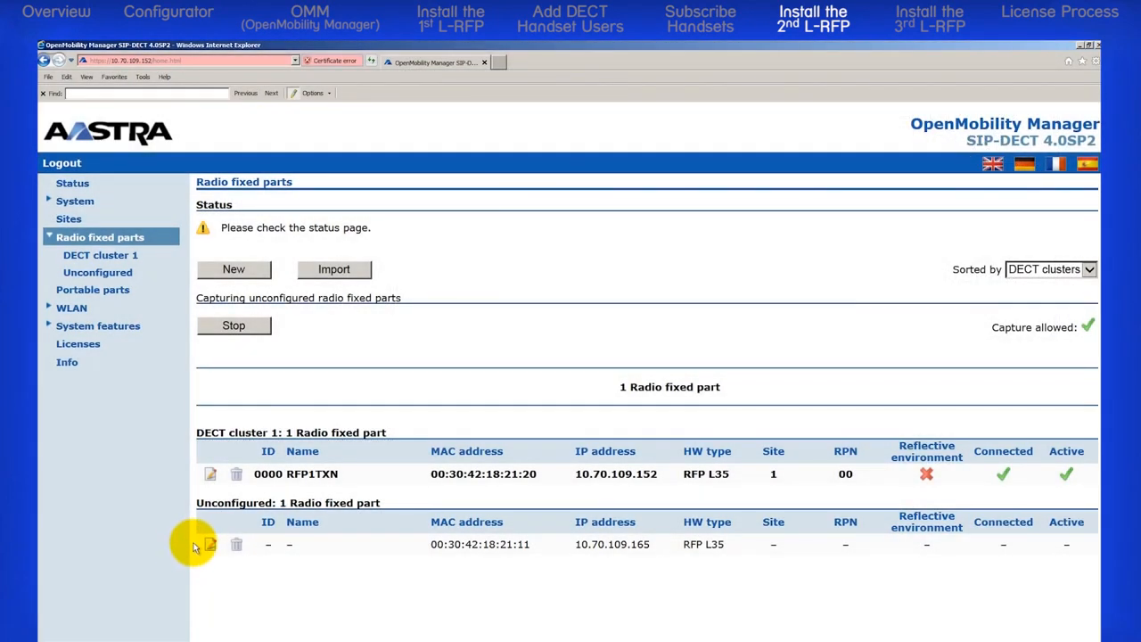
# - Name the unconfigured L-RFP RFP2TXE, enable DECT settings for cluster 1, and save it
pyautogui.click(210, 544)
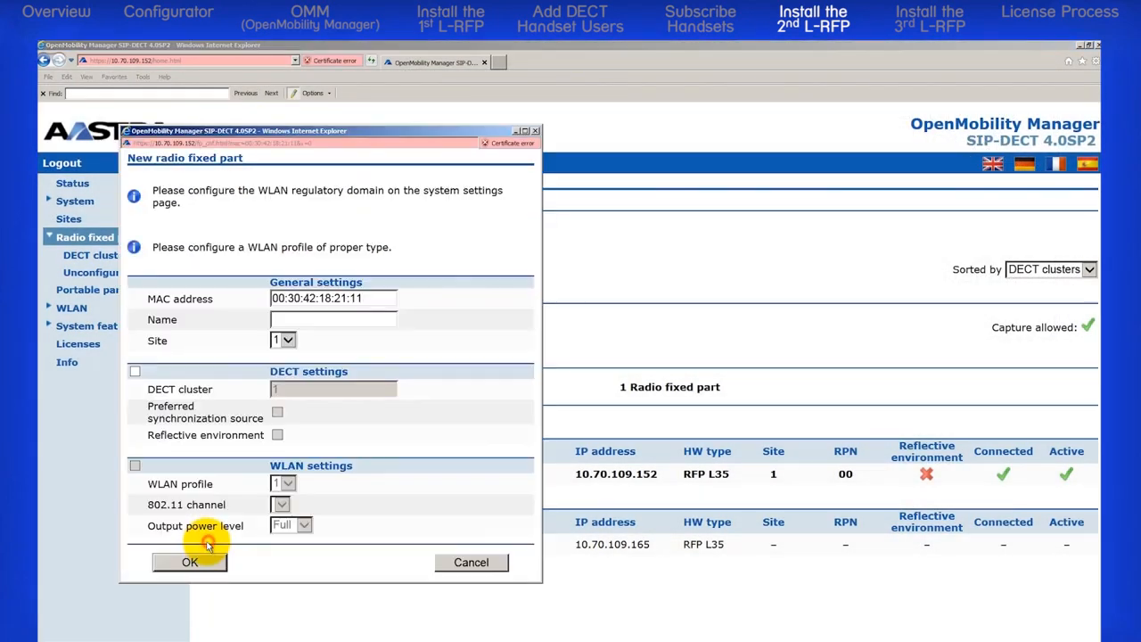
pyautogui.click(283, 319)
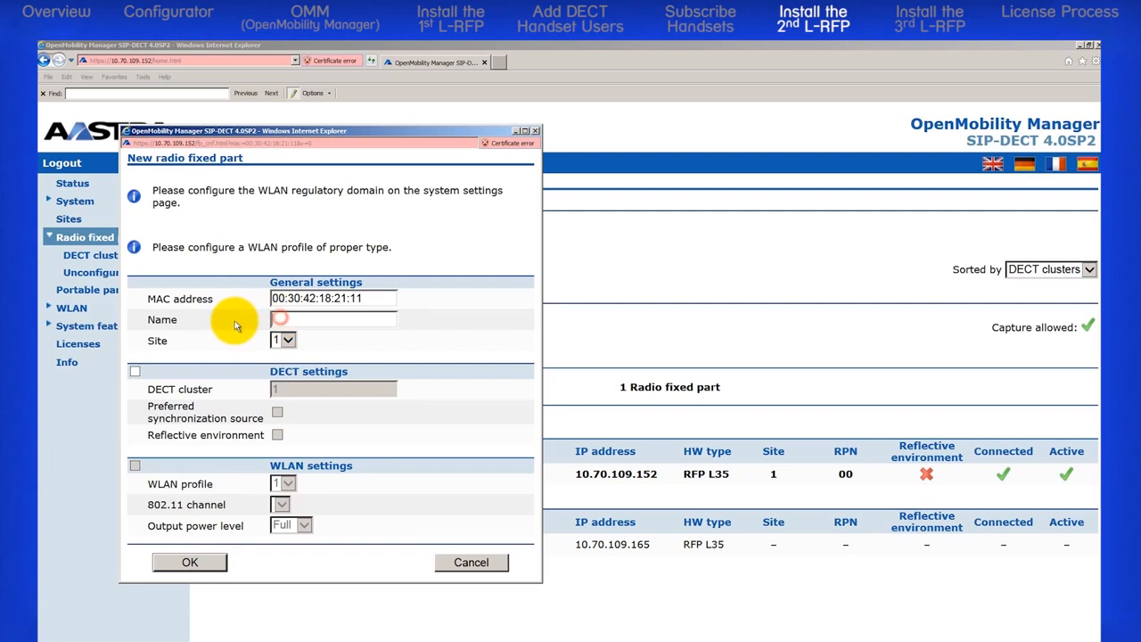
pyautogui.write('RFP2TXE')
pyautogui.click(135, 371)
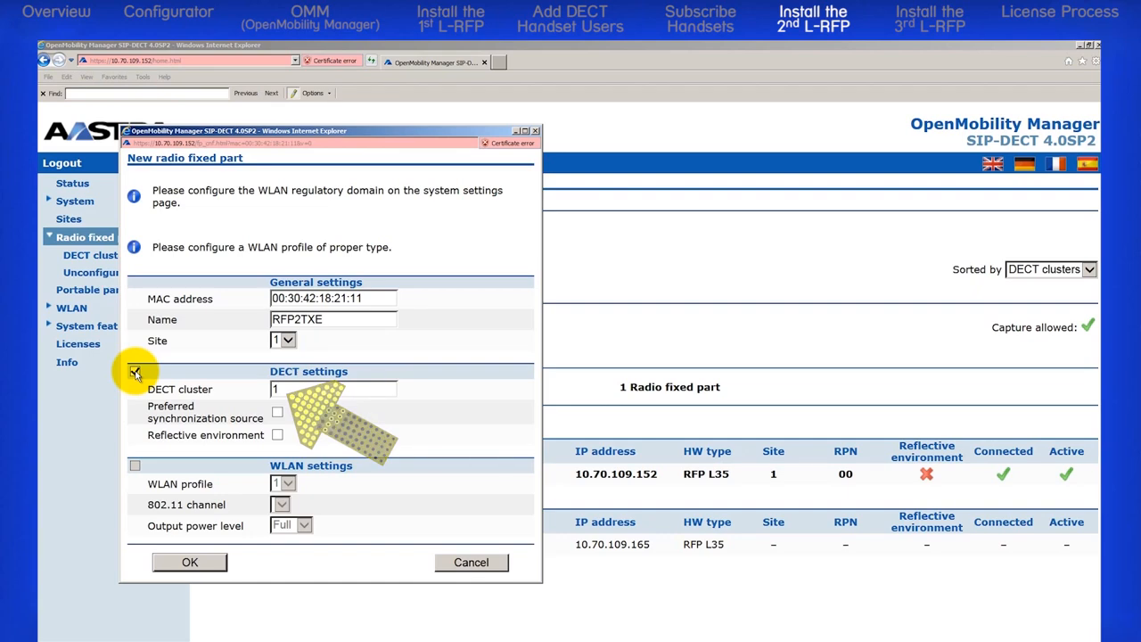
pyautogui.click(185, 564)
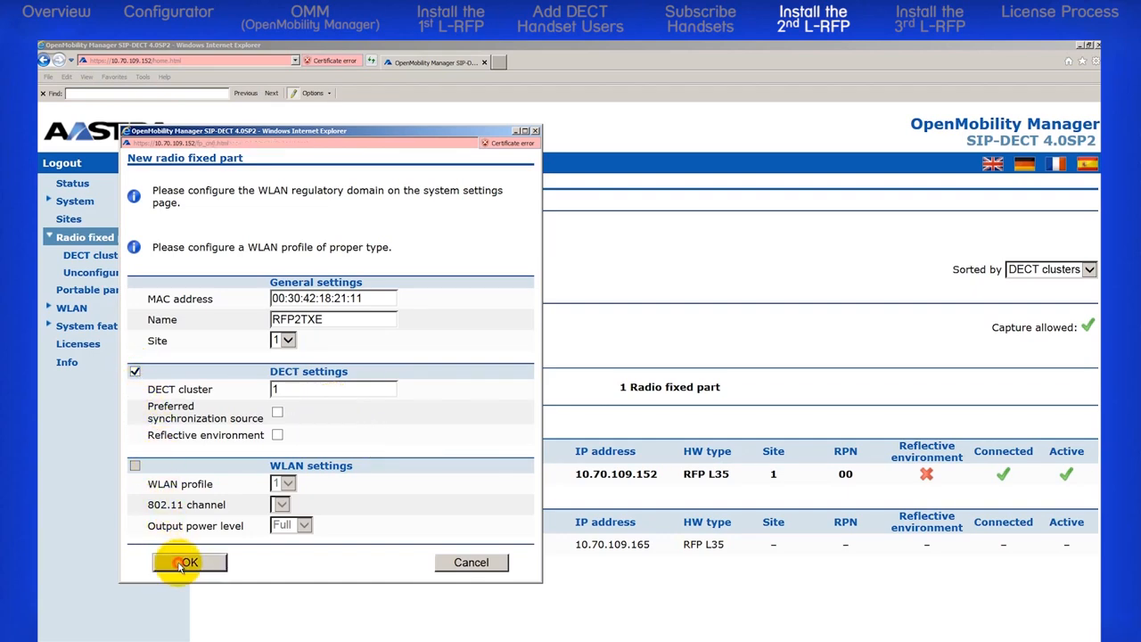
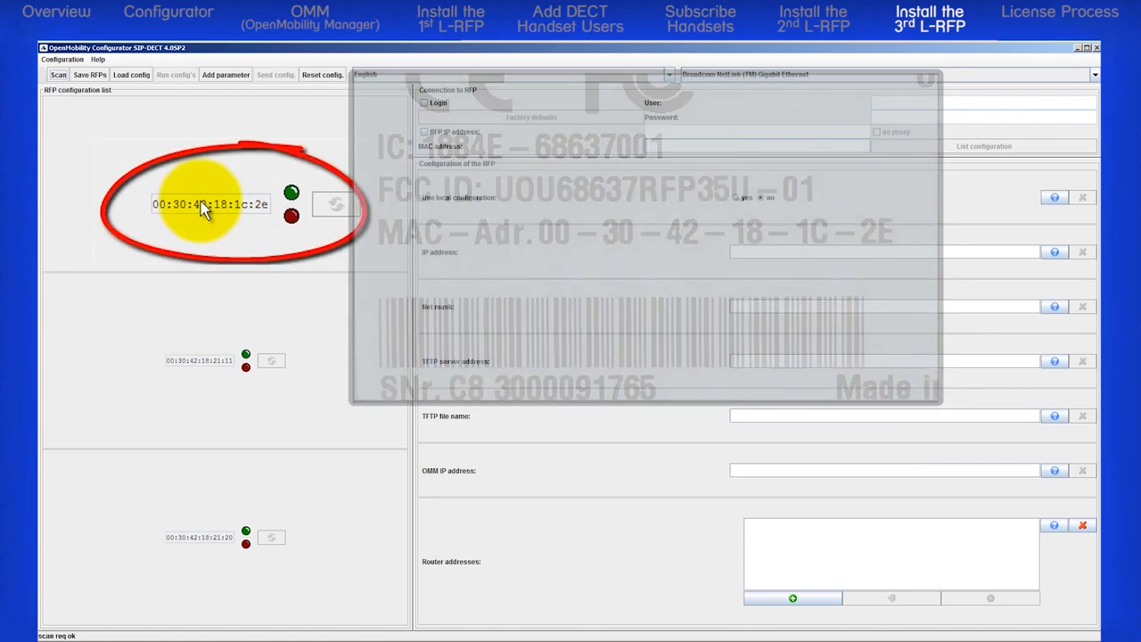
# - Enable login on RFP 00:30:42:18:1c:2e and give it local configuration with IP 10.70.109.168
pyautogui.click(196, 186)
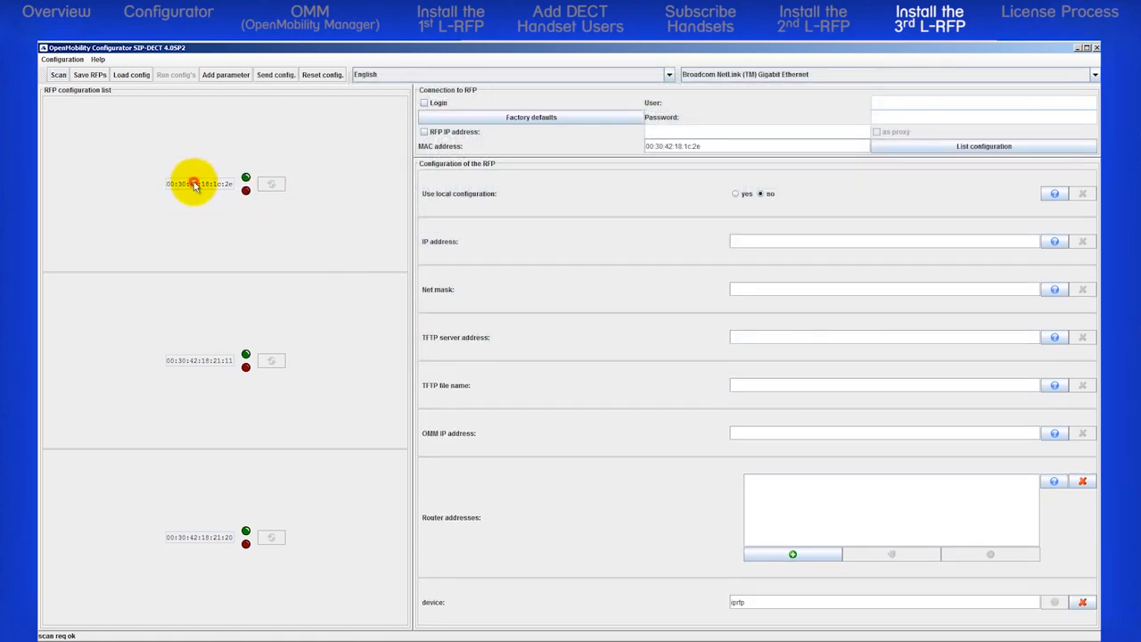
pyautogui.click(425, 103)
pyautogui.click(752, 241)
pyautogui.write('10.70.109.168')
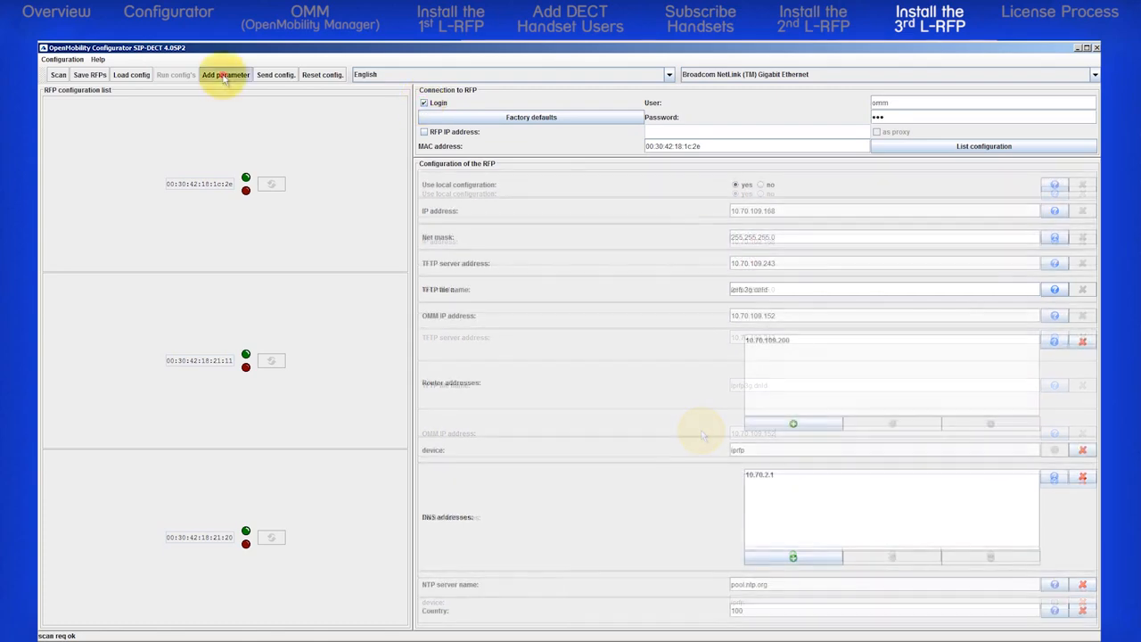
# - Add the 2nd OMM IP address parameter (10.70.109.165) and send the configuration to the RFP
pyautogui.click(225, 74)
pyautogui.click(442, 150)
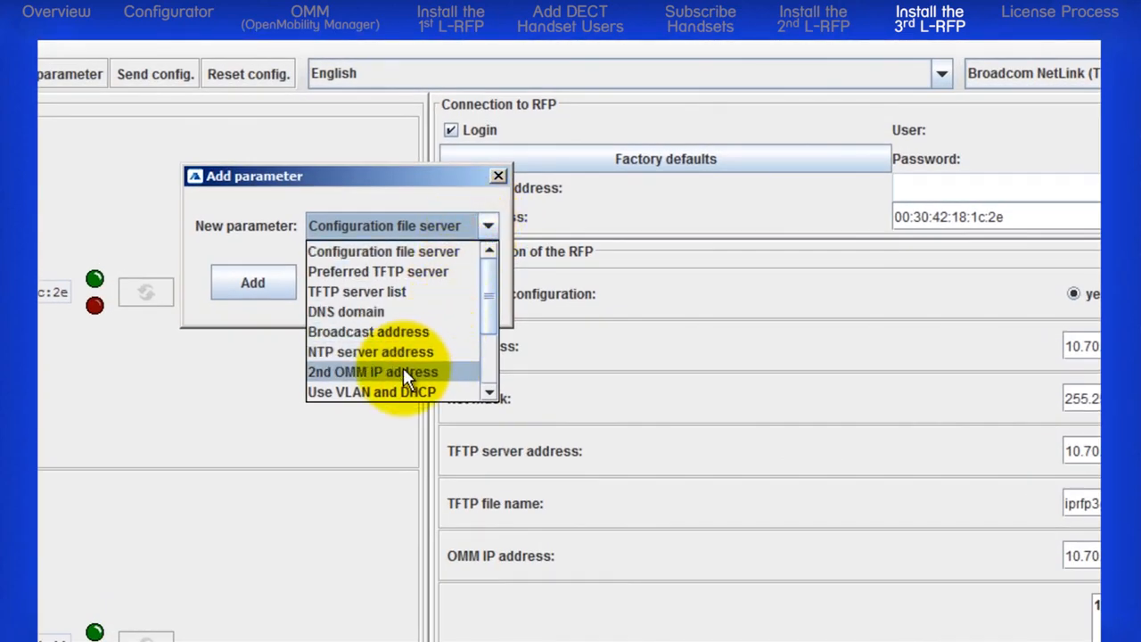
pyautogui.click(400, 371)
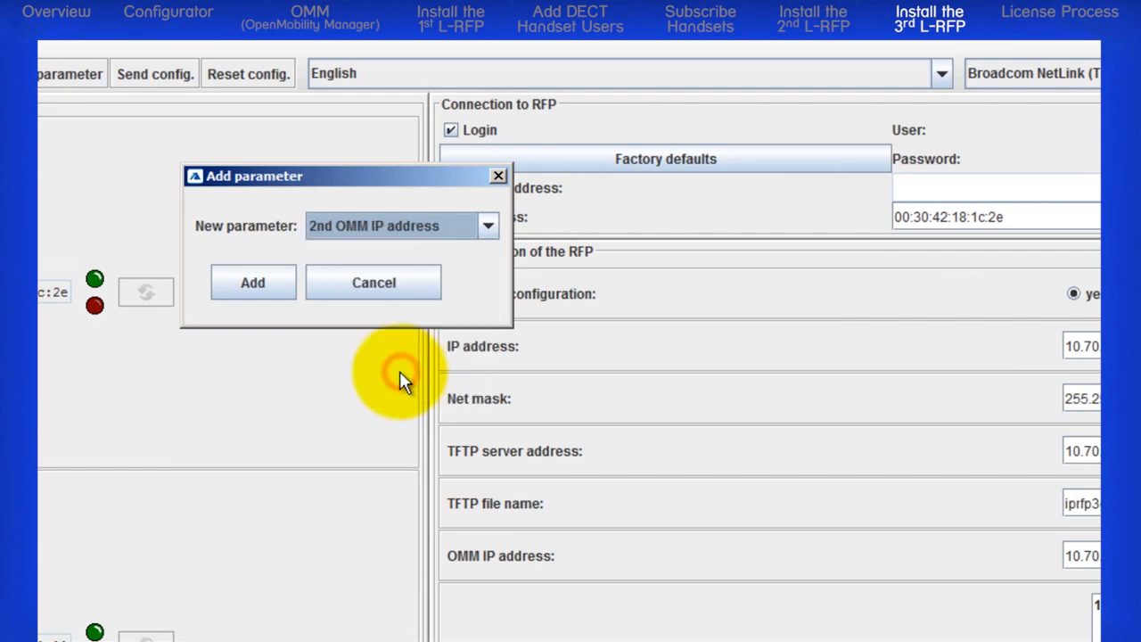
pyautogui.click(293, 285)
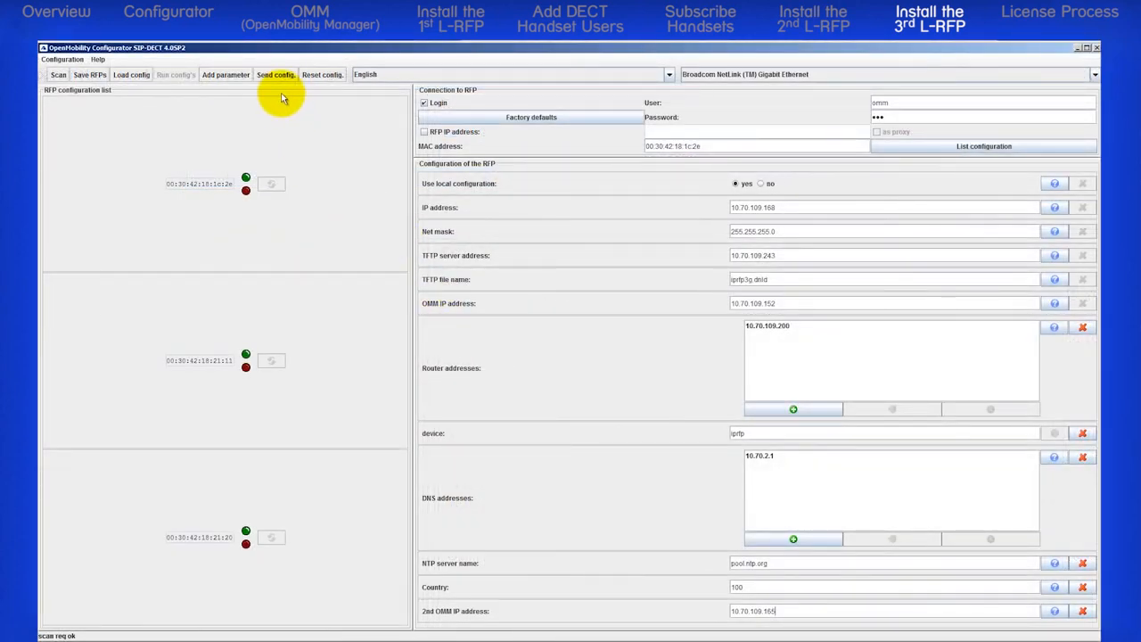
pyautogui.click(277, 76)
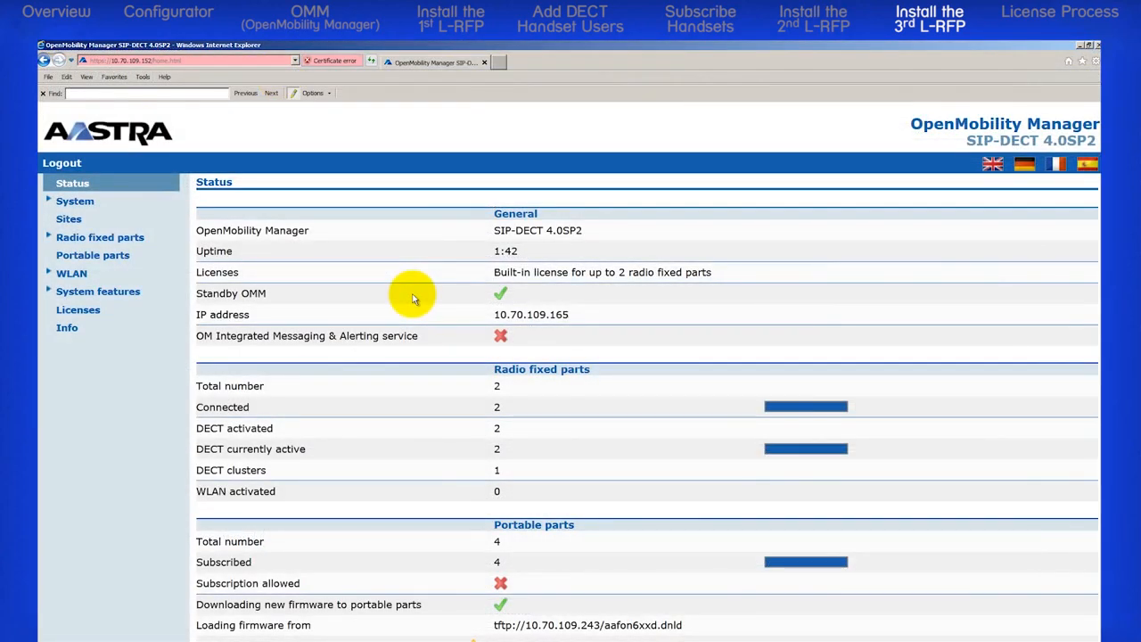
# - Start capturing radio fixed parts, try configuring the unconfigured RFP, and dismiss the no-free-resources error
pyautogui.click(113, 239)
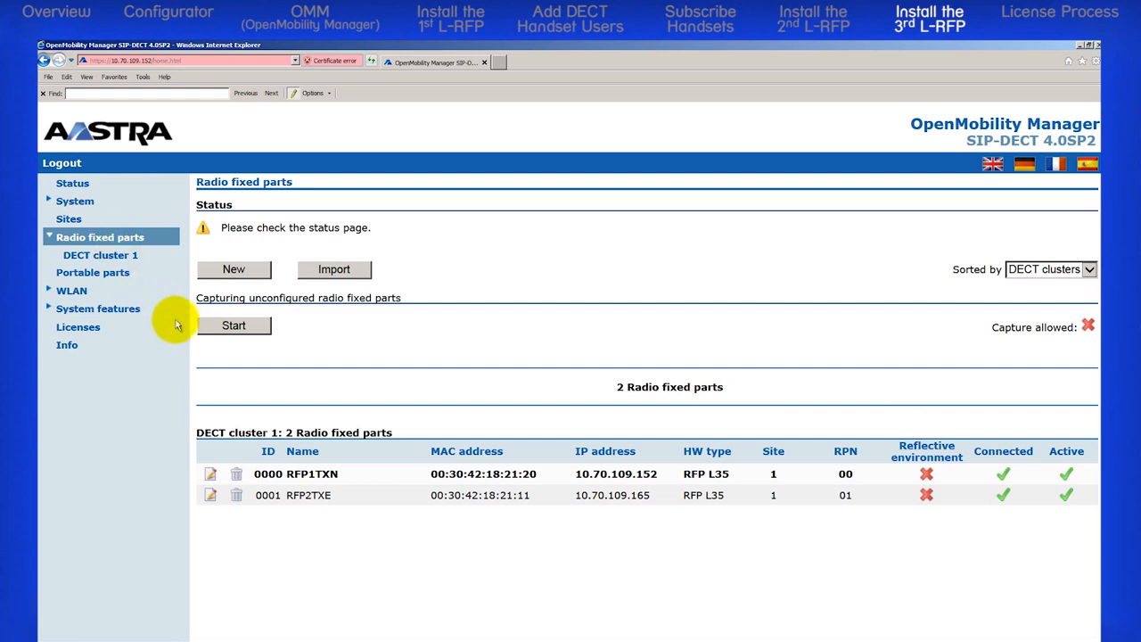
pyautogui.click(213, 328)
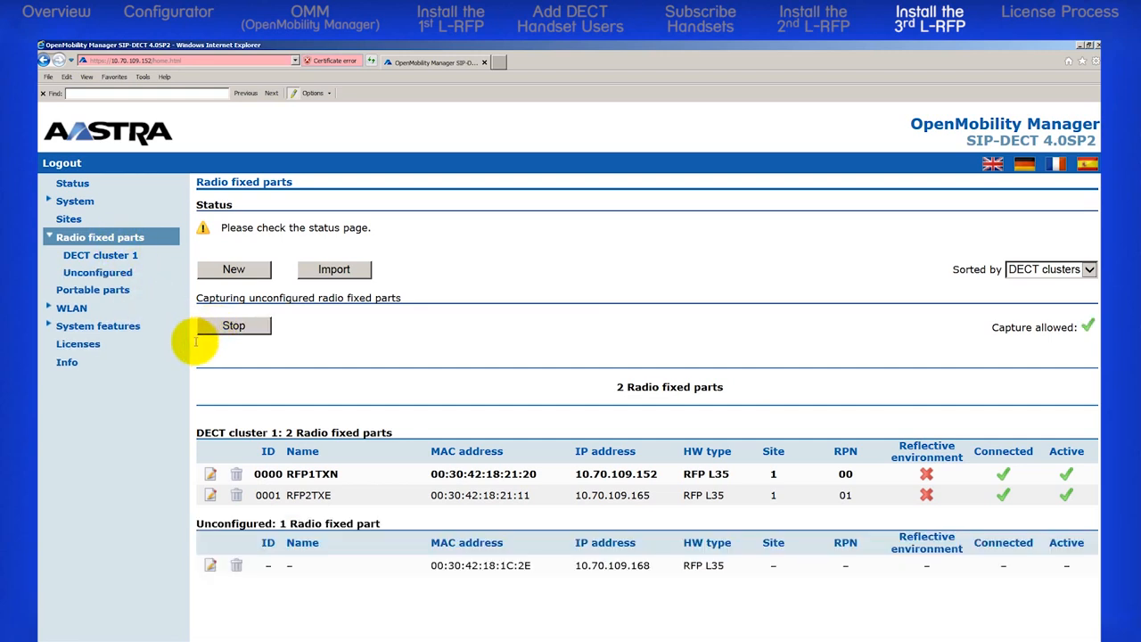
pyautogui.click(212, 567)
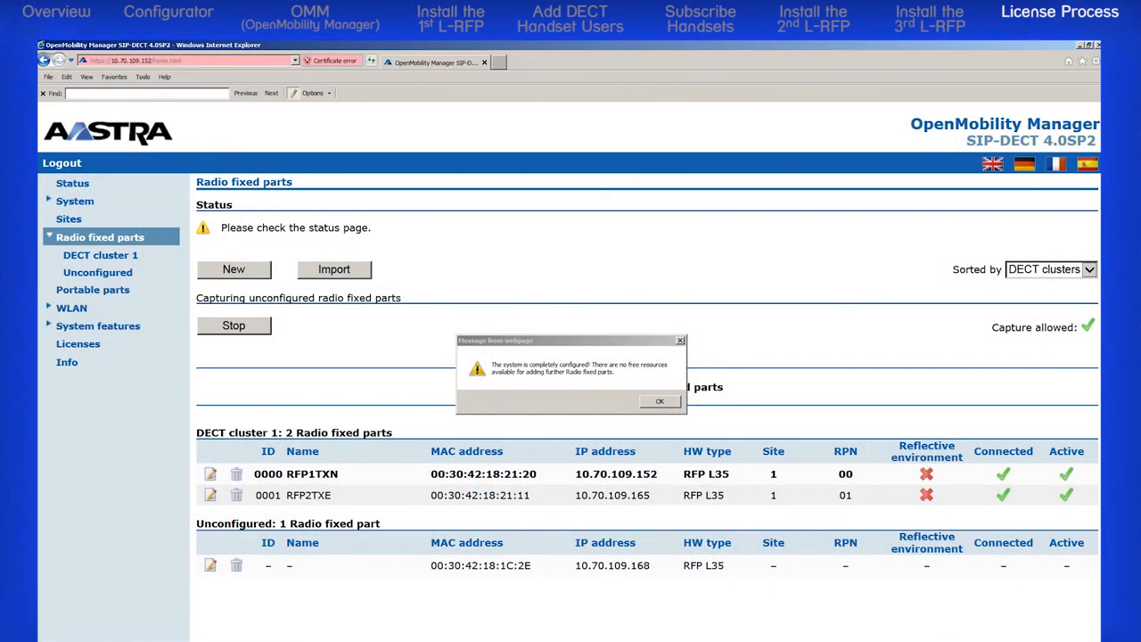
pyautogui.click(660, 401)
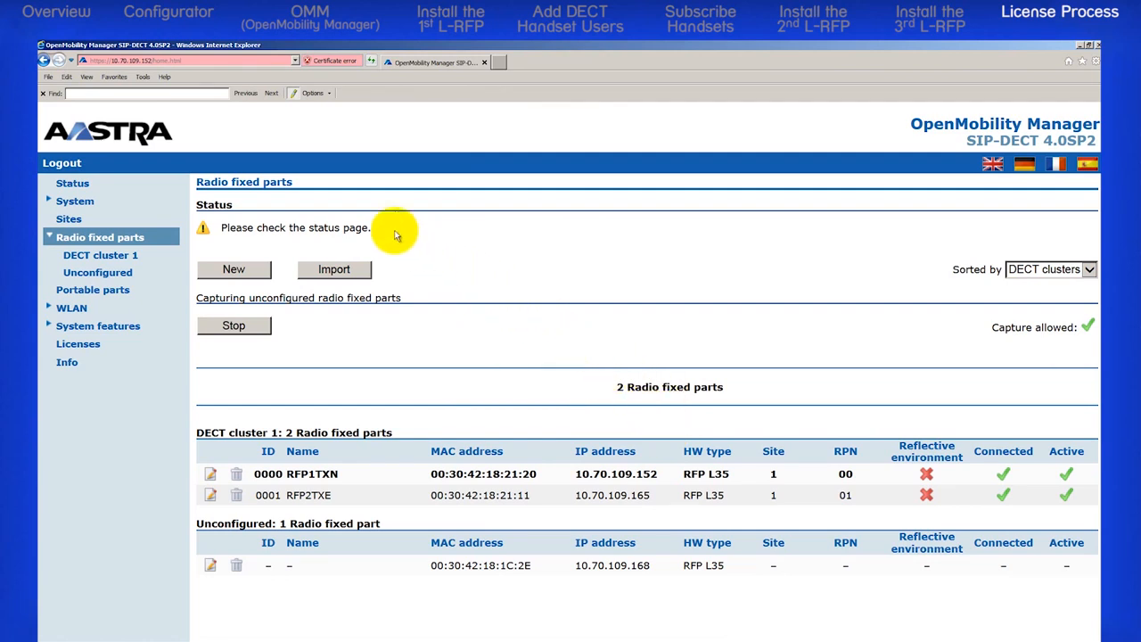
pyautogui.click(199, 62)
pyautogui.write('http://1')
pyautogui.write('icense')
pyautogui.write('.aastra.de')
pyautogui.press('Return')
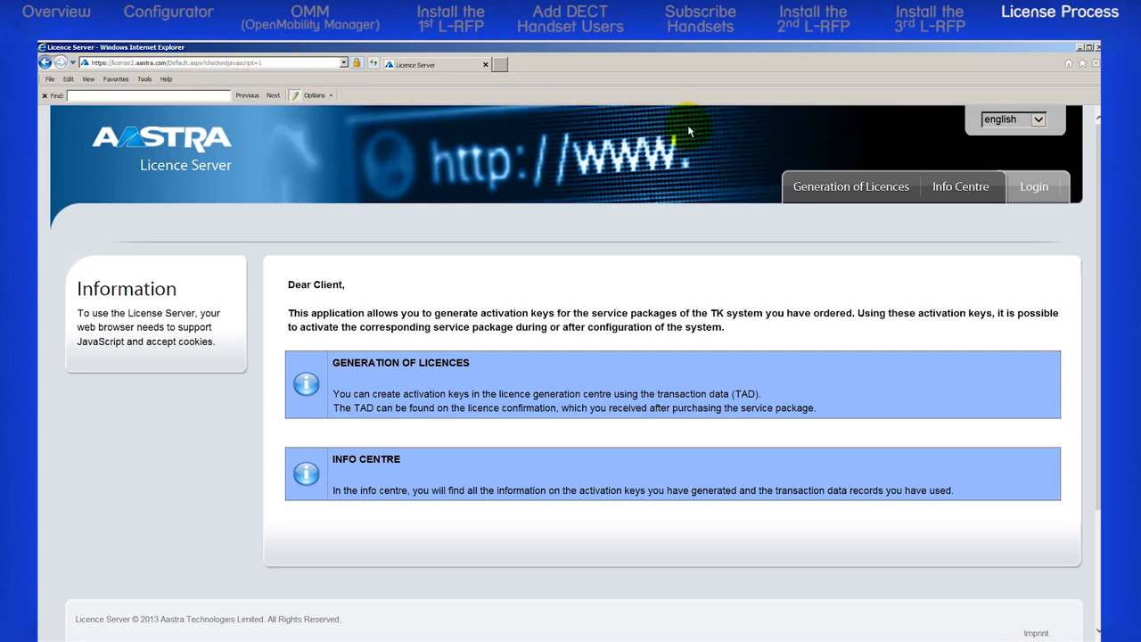
# - Start a new licence generation with SIP-DECT as the licence carrier type
pyautogui.click(794, 185)
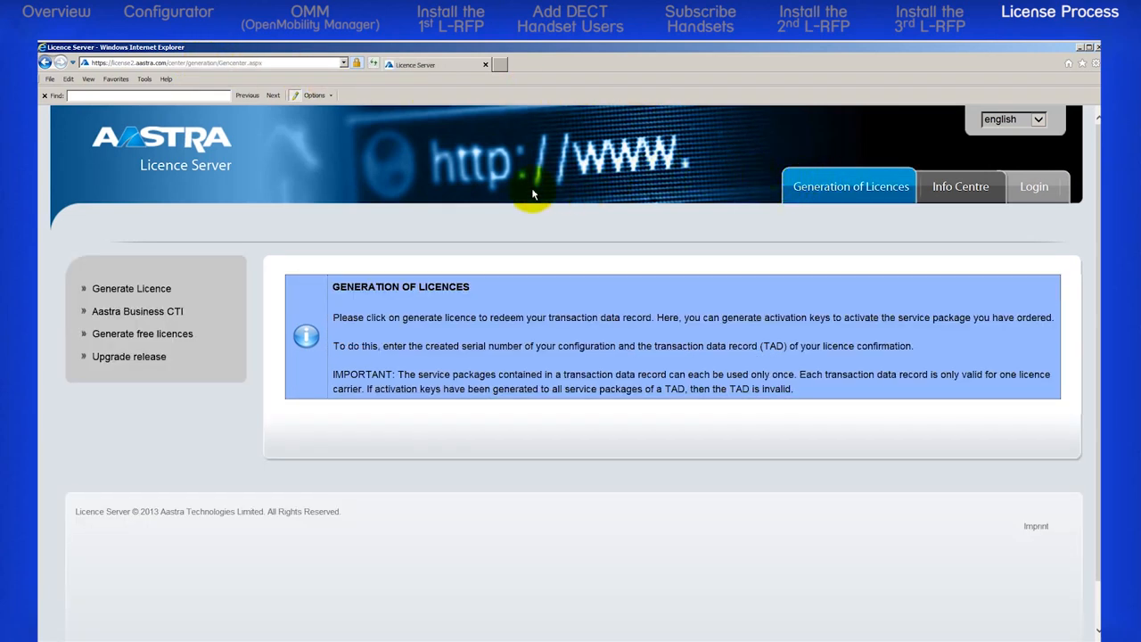
pyautogui.click(152, 293)
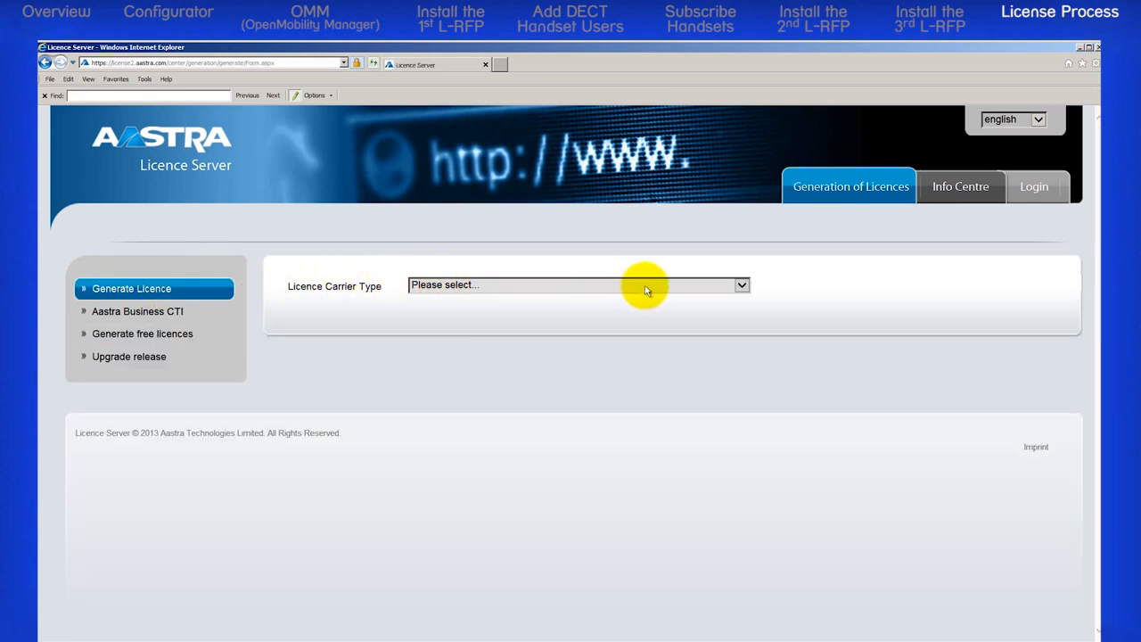
pyautogui.click(740, 284)
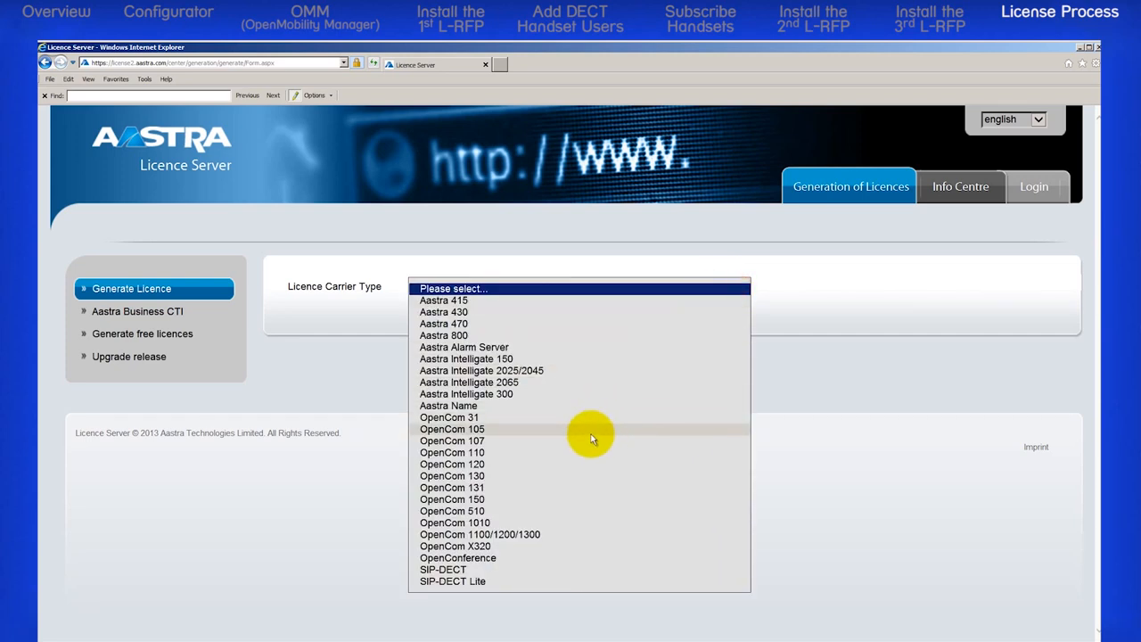
pyautogui.click(474, 570)
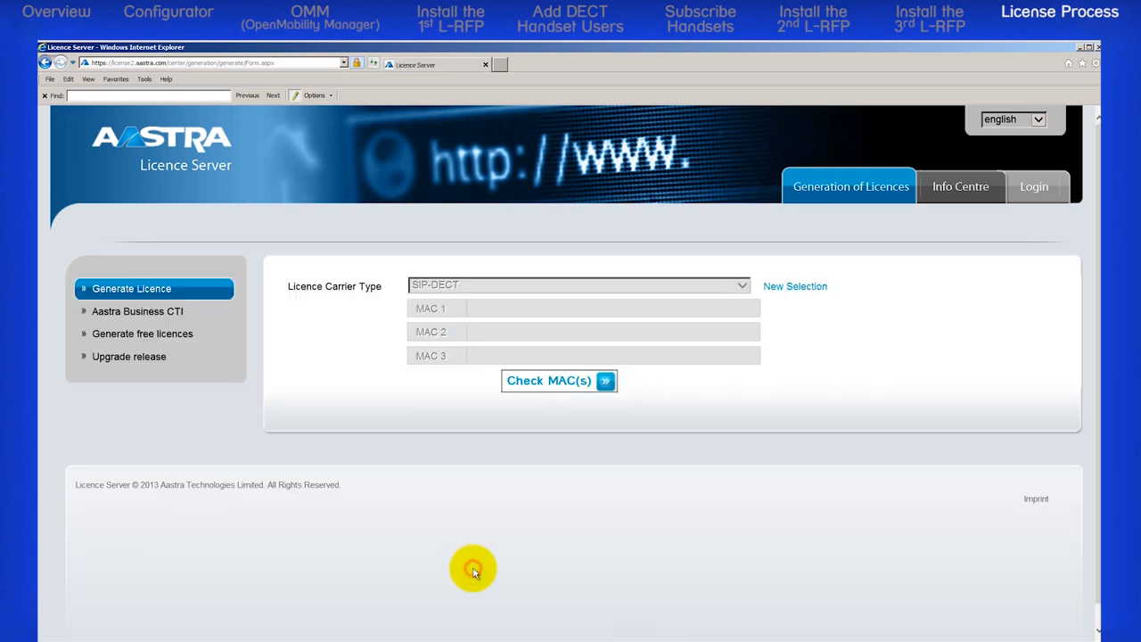
pyautogui.click(476, 307)
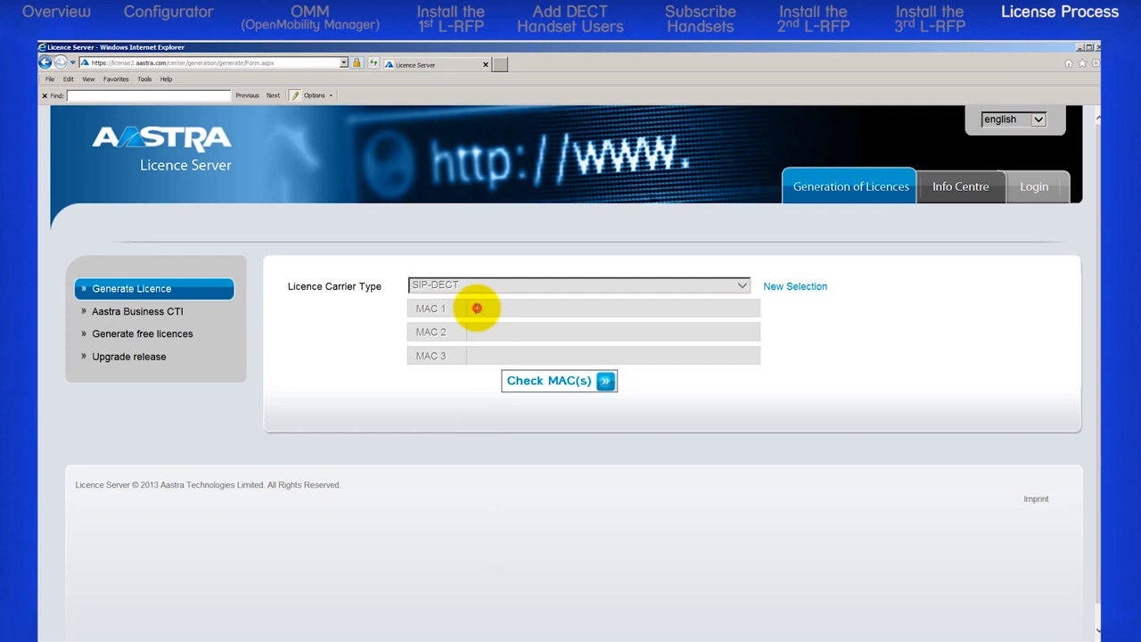
pyautogui.write('00-30-42-18-21-20')
pyautogui.click(480, 332)
pyautogui.write('00-30-42-18-21-11')
pyautogui.click(481, 355)
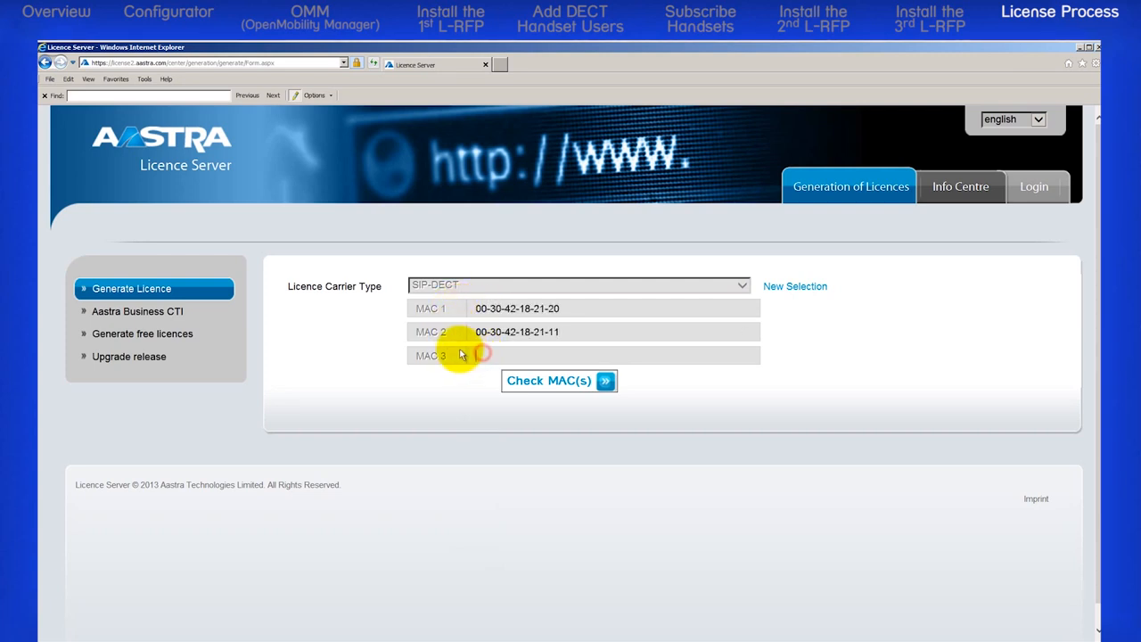
pyautogui.write('00-30-42-18-1C-2E')
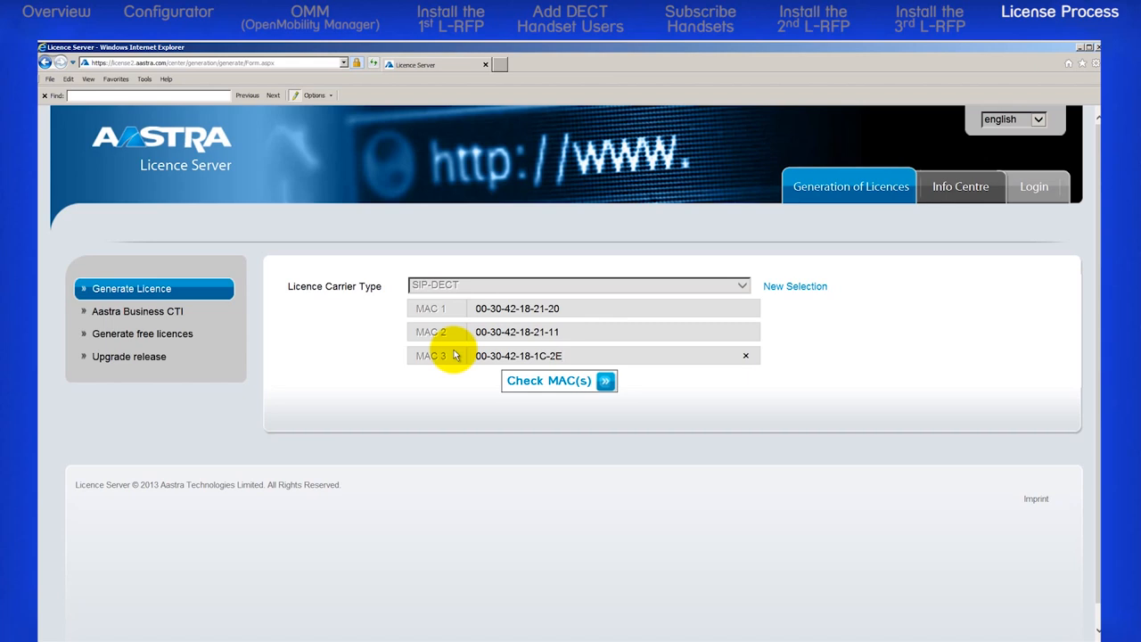
pyautogui.click(532, 382)
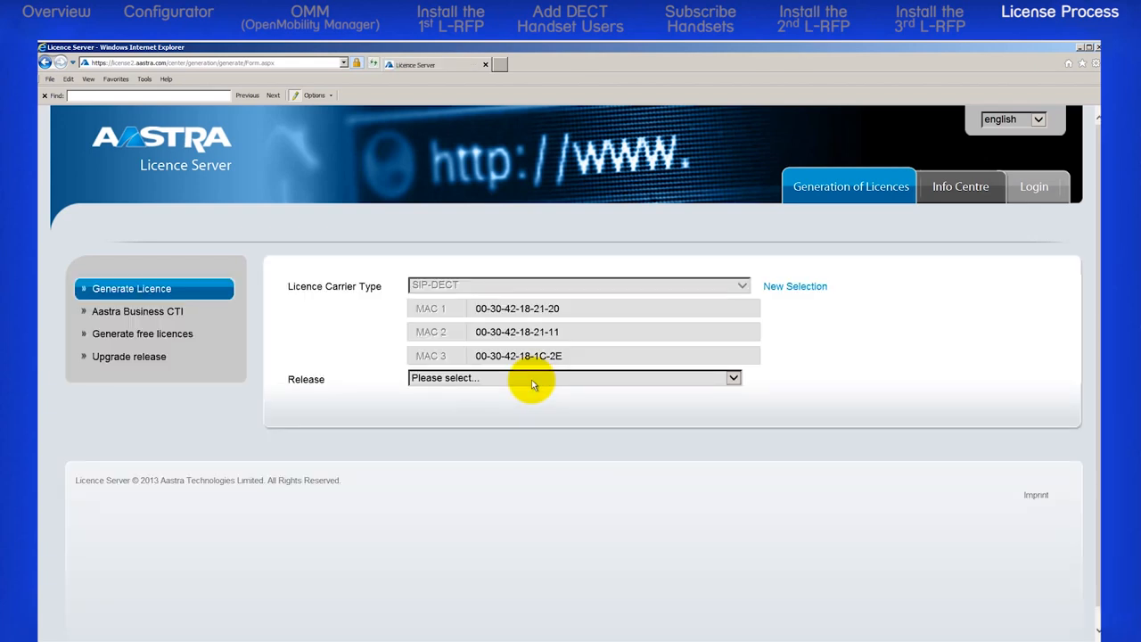
# - Choose Release 4.0, then paste and validate the TAD-TAN transaction code
pyautogui.click(532, 383)
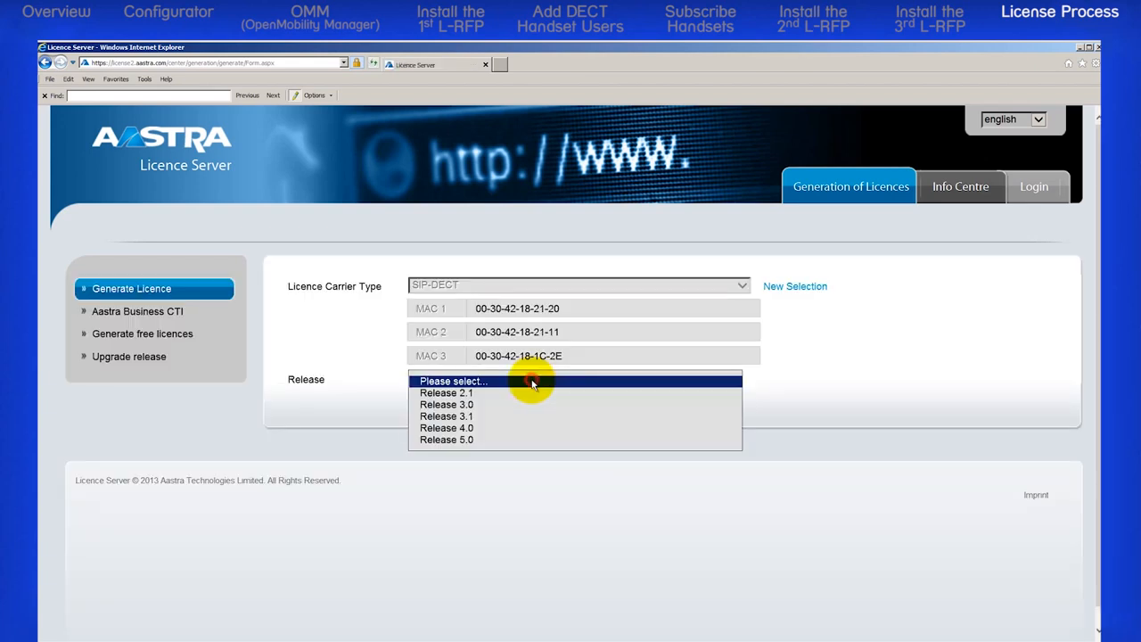
pyautogui.click(499, 431)
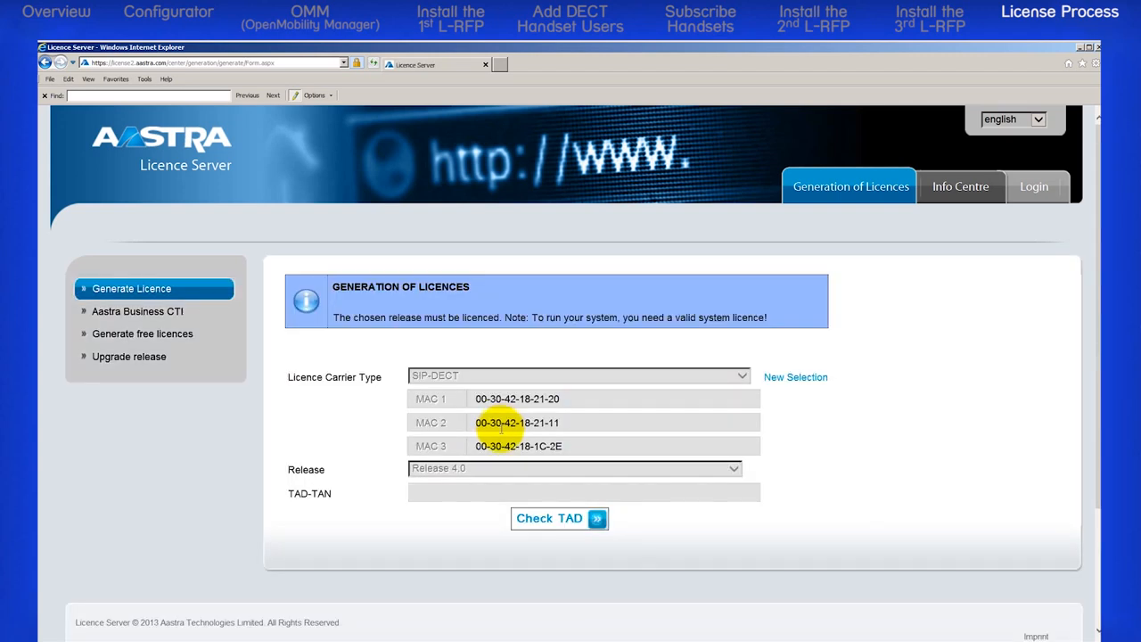
pyautogui.click(425, 492)
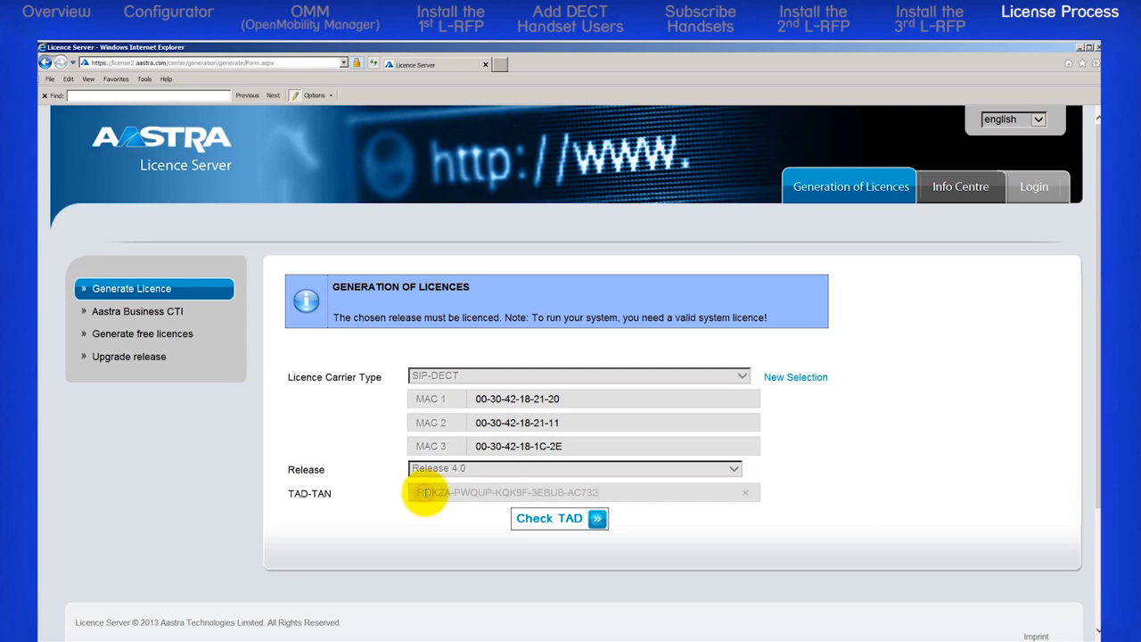
pyautogui.click(587, 520)
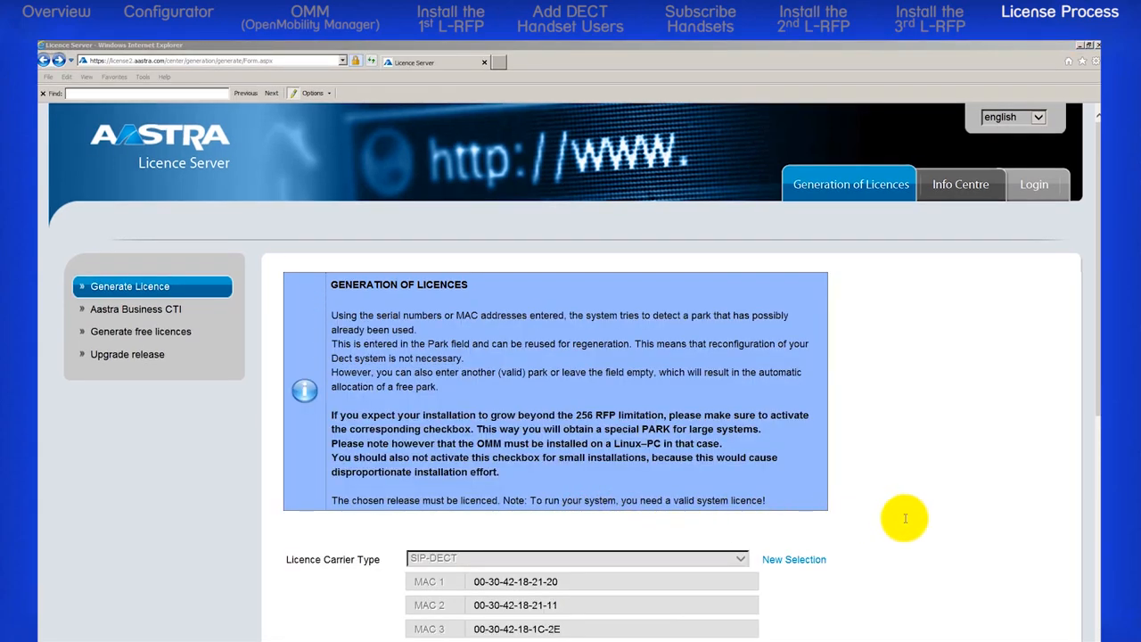
pyautogui.moveTo(1095, 403); pyautogui.dragTo(1094, 504)
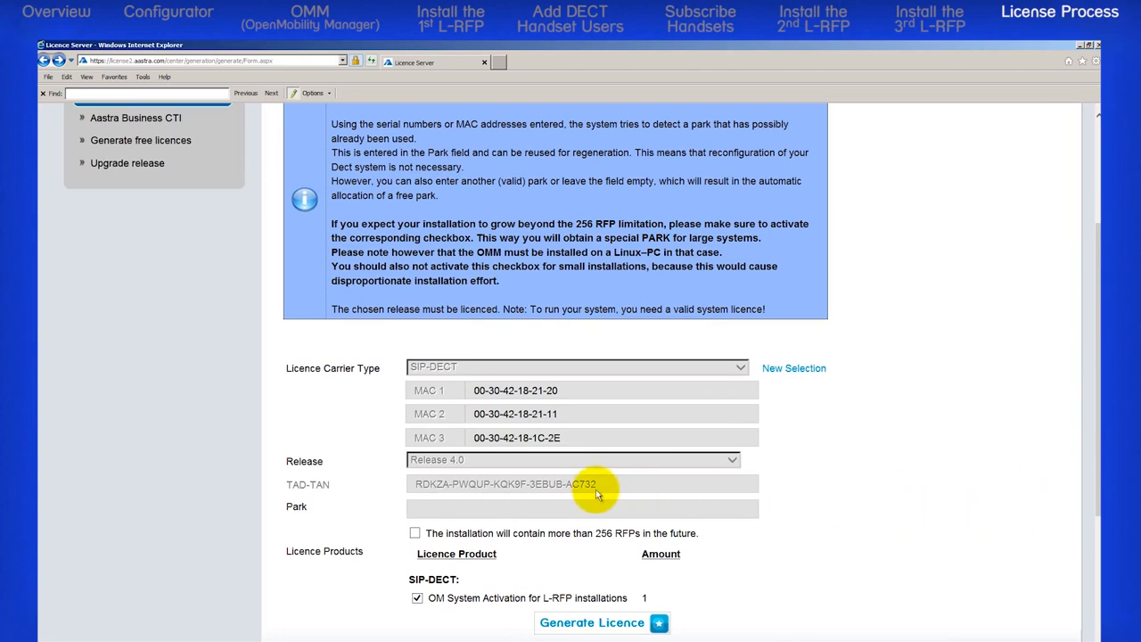
pyautogui.click(459, 508)
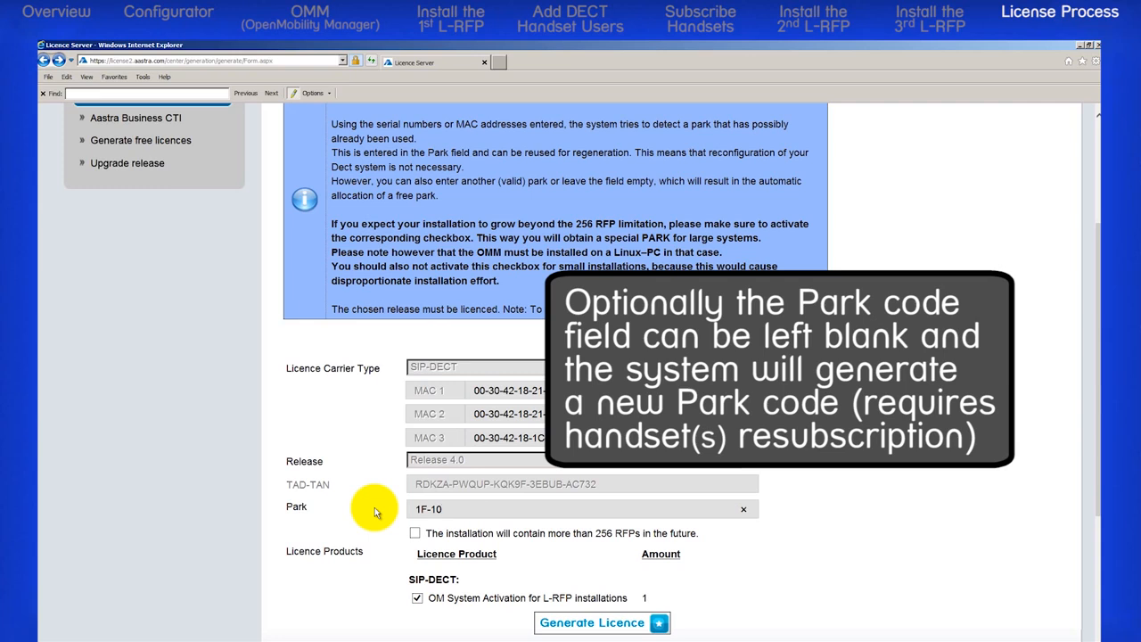
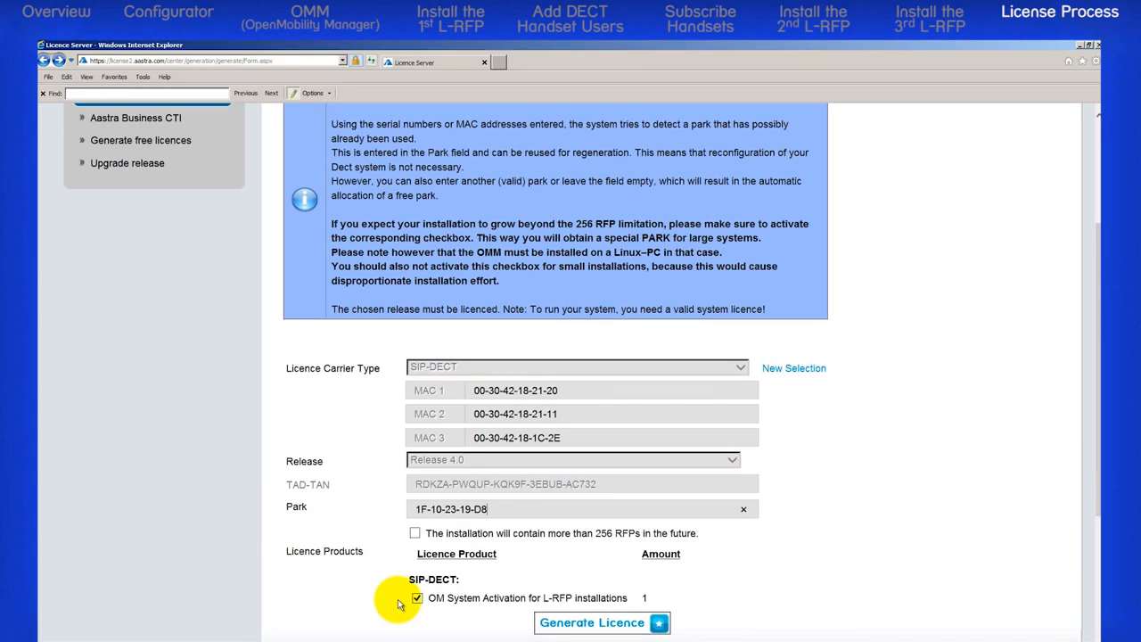
pyautogui.click(616, 628)
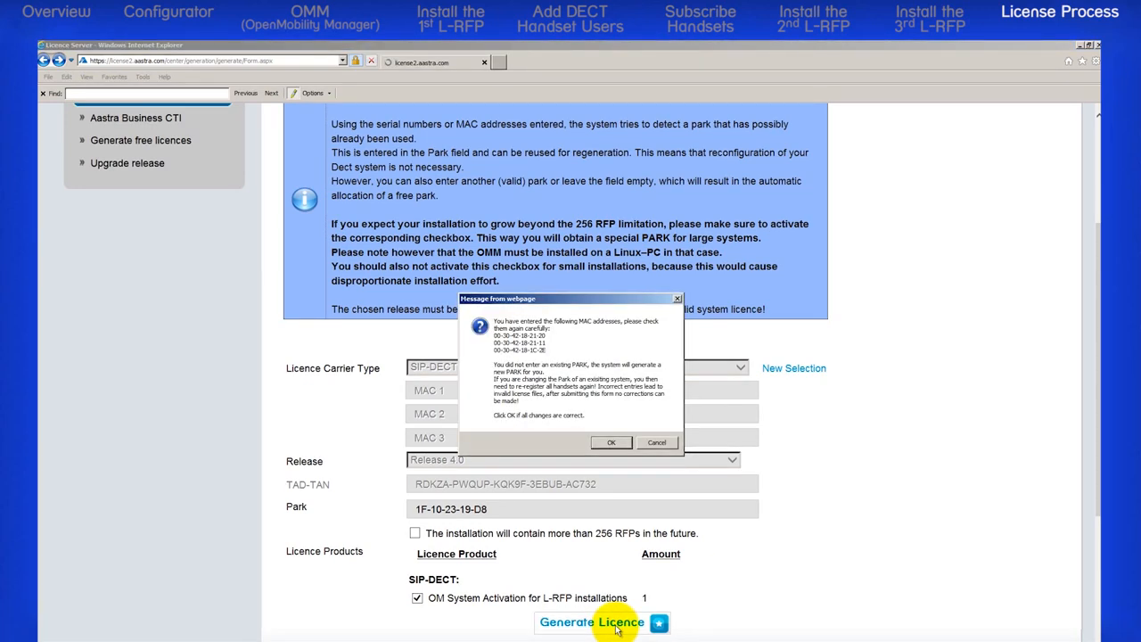
pyautogui.click(611, 443)
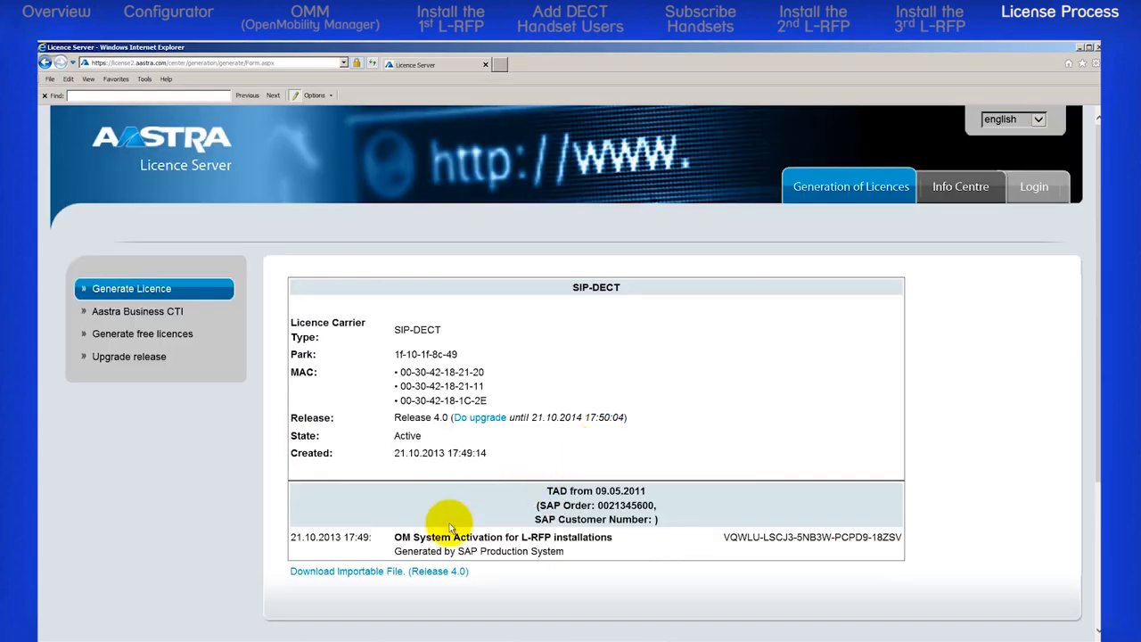
# - Download the importable licence file and save it as ommsip.xml on the Desktop via Save as
pyautogui.click(385, 573)
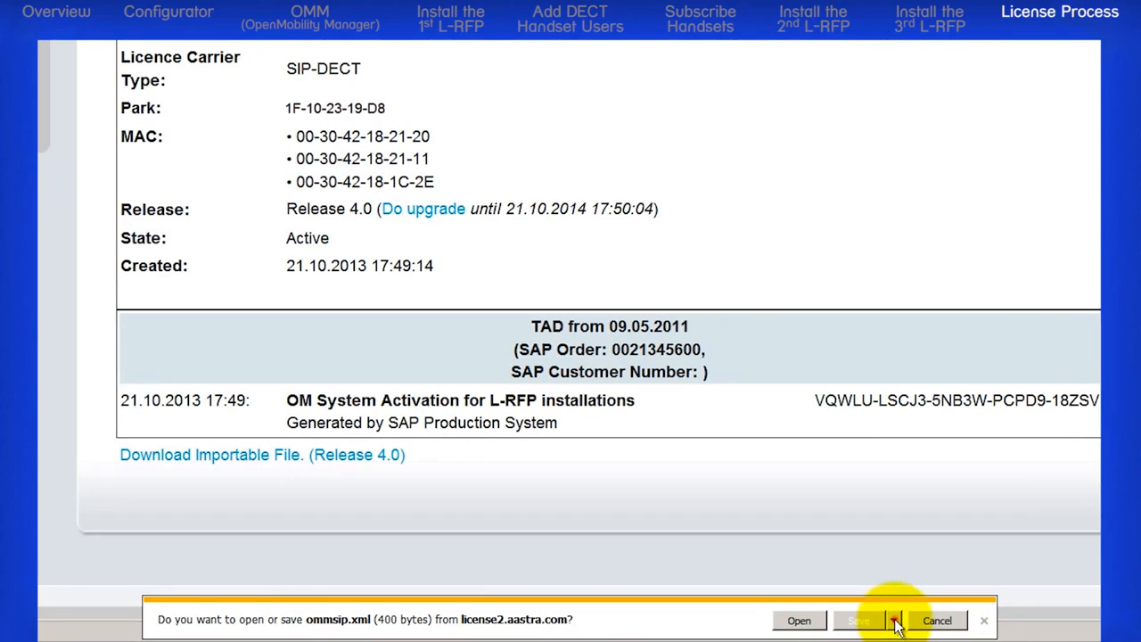
pyautogui.click(895, 622)
pyautogui.click(930, 606)
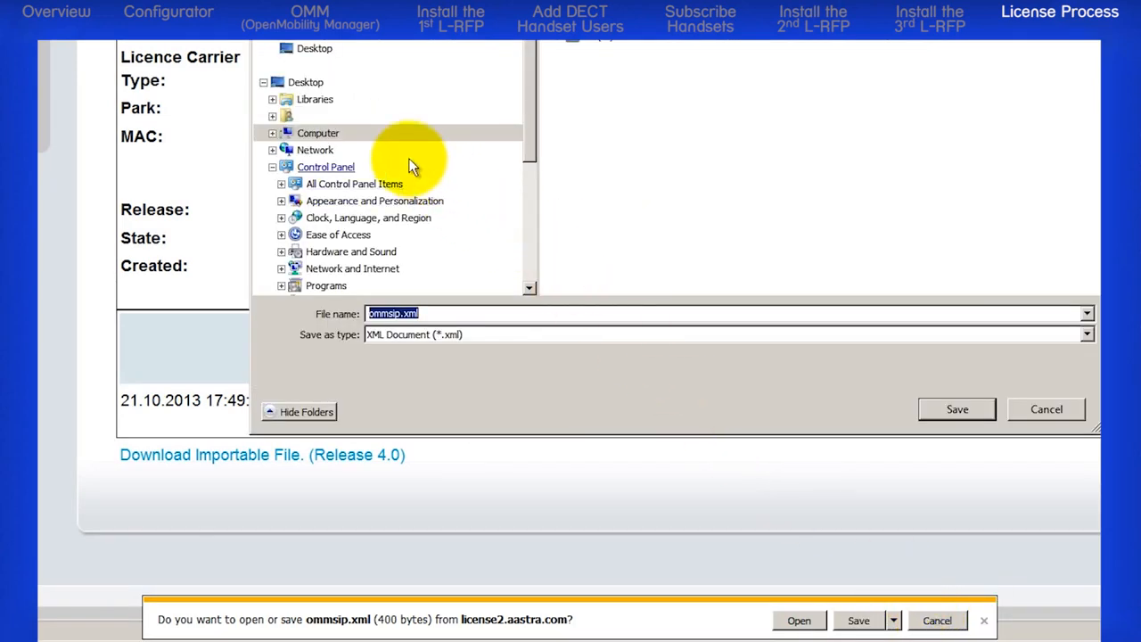
pyautogui.click(301, 84)
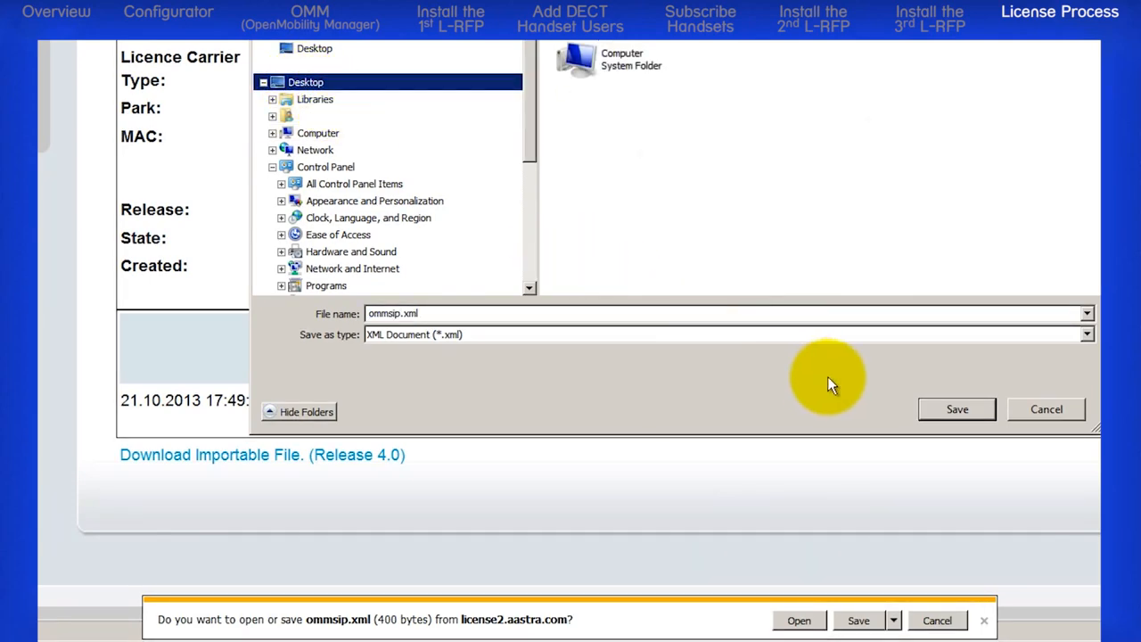
pyautogui.click(939, 408)
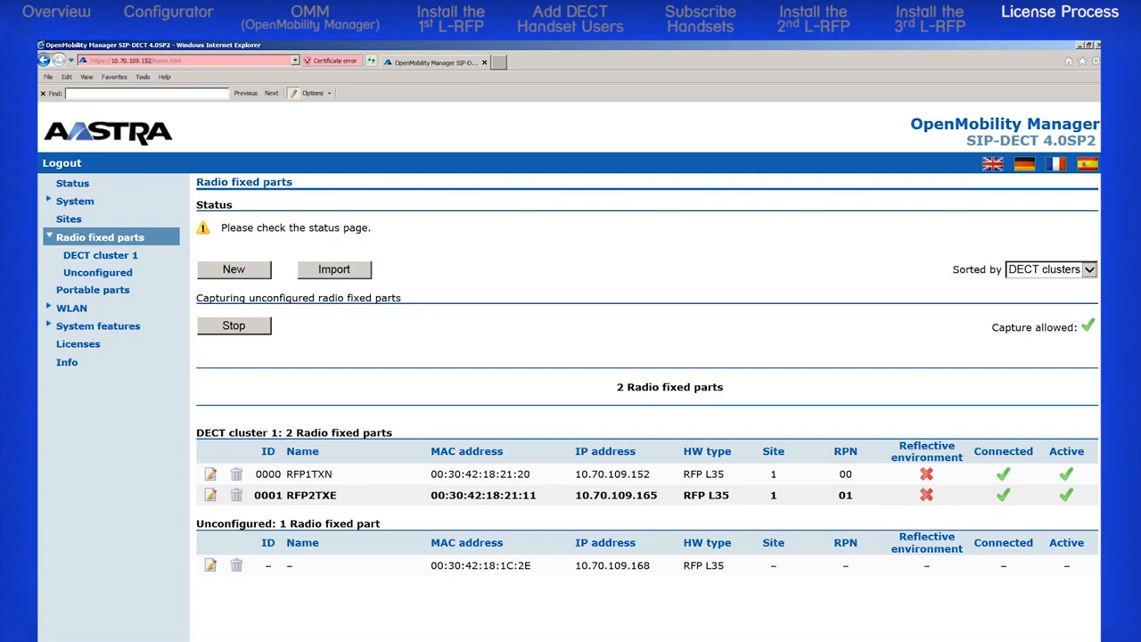
# - On the Licenses page, import ommsip.xml from the Desktop and let OMM restart
pyautogui.click(90, 346)
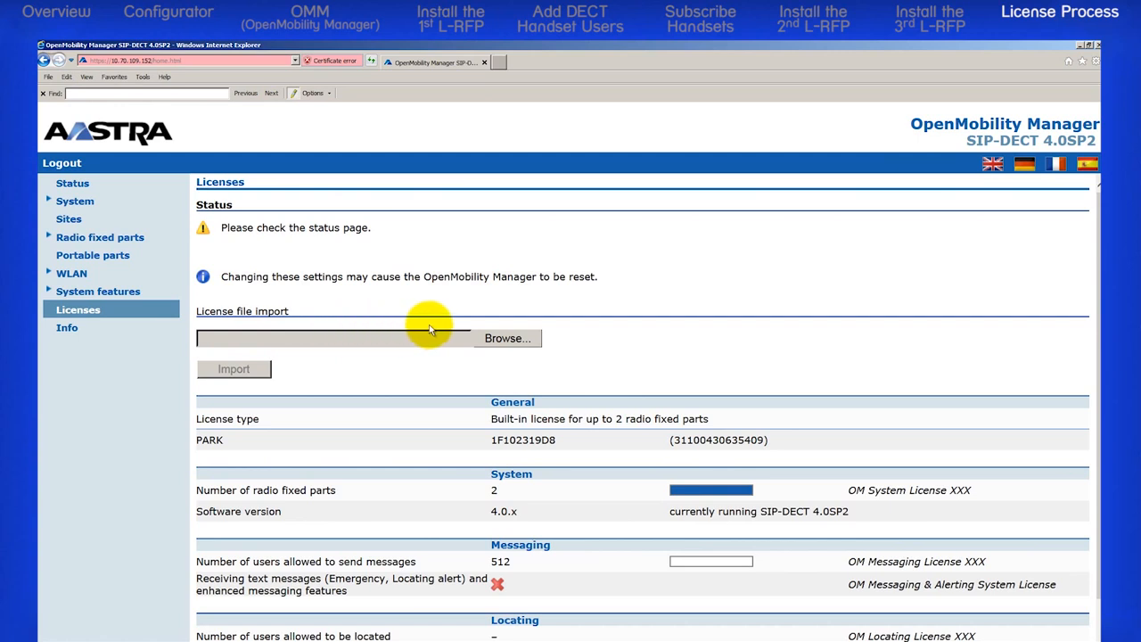
pyautogui.click(503, 339)
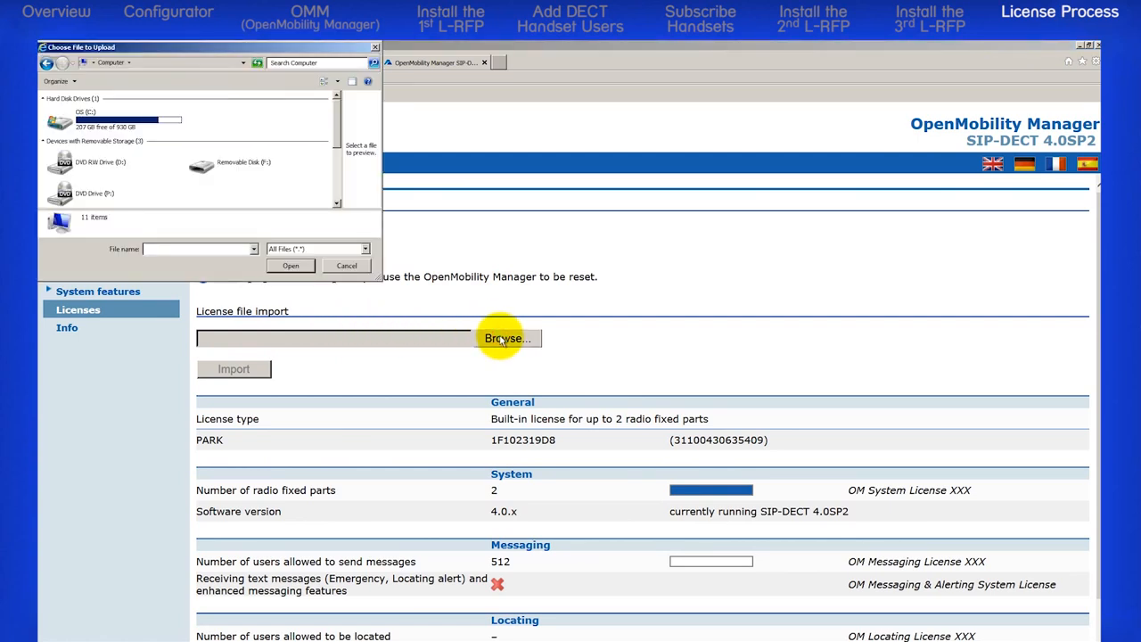
pyautogui.click(94, 63)
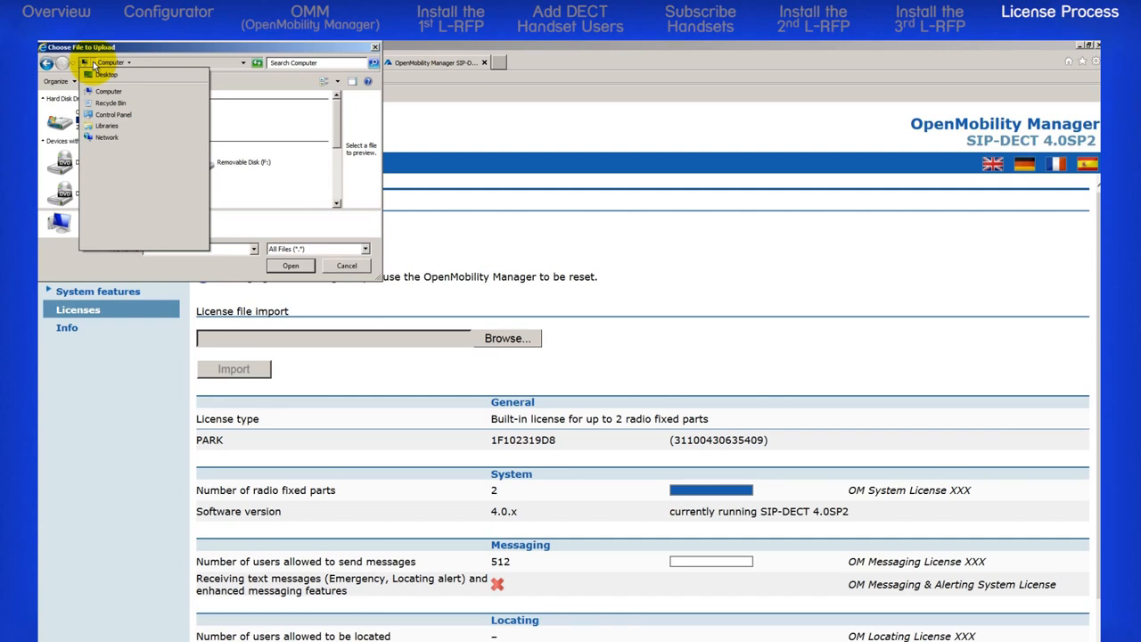
pyautogui.click(103, 75)
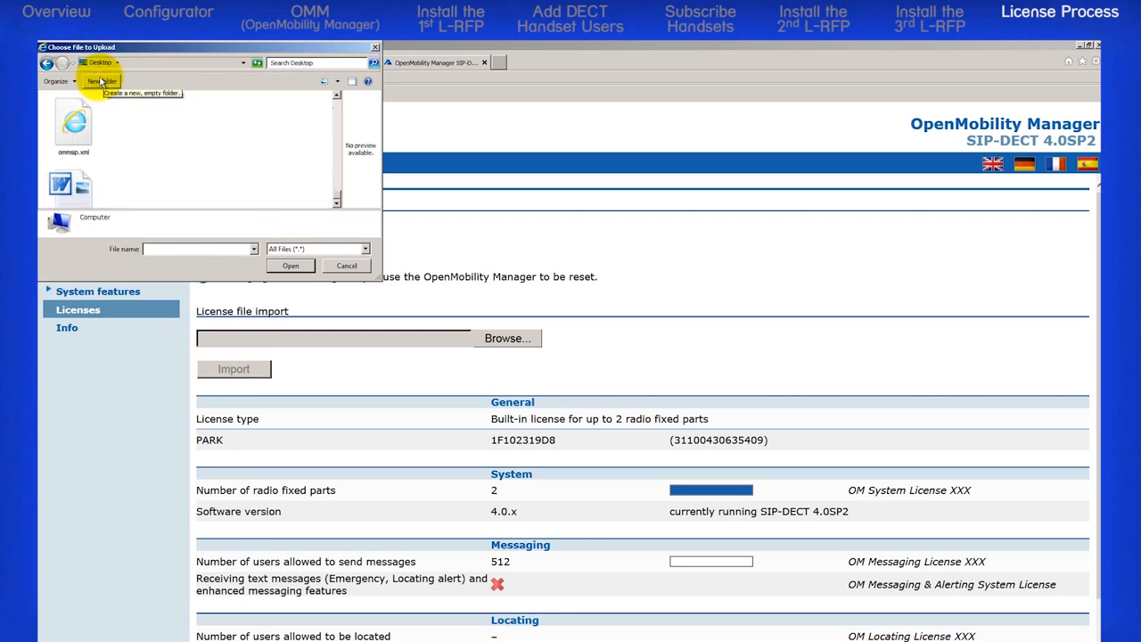
pyautogui.click(73, 123)
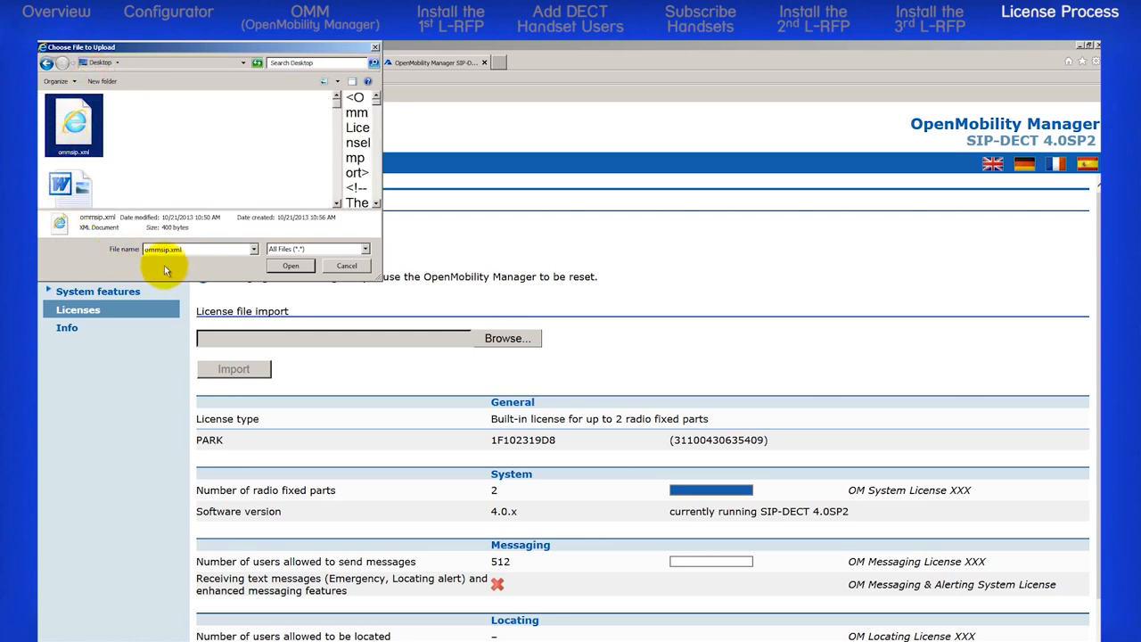
pyautogui.click(287, 265)
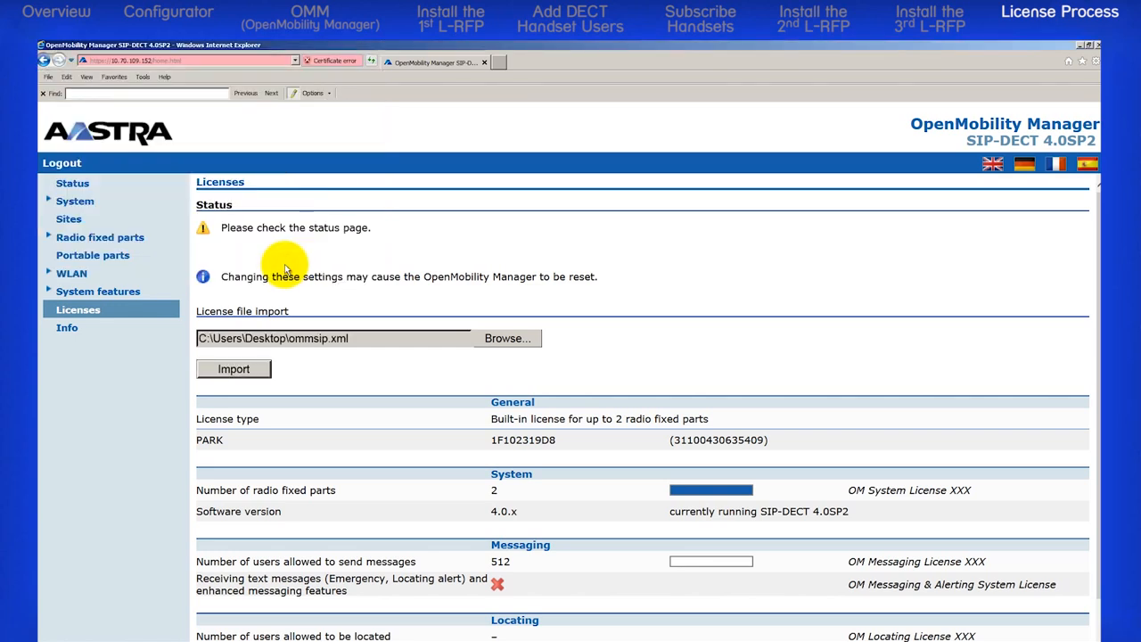
pyautogui.click(205, 372)
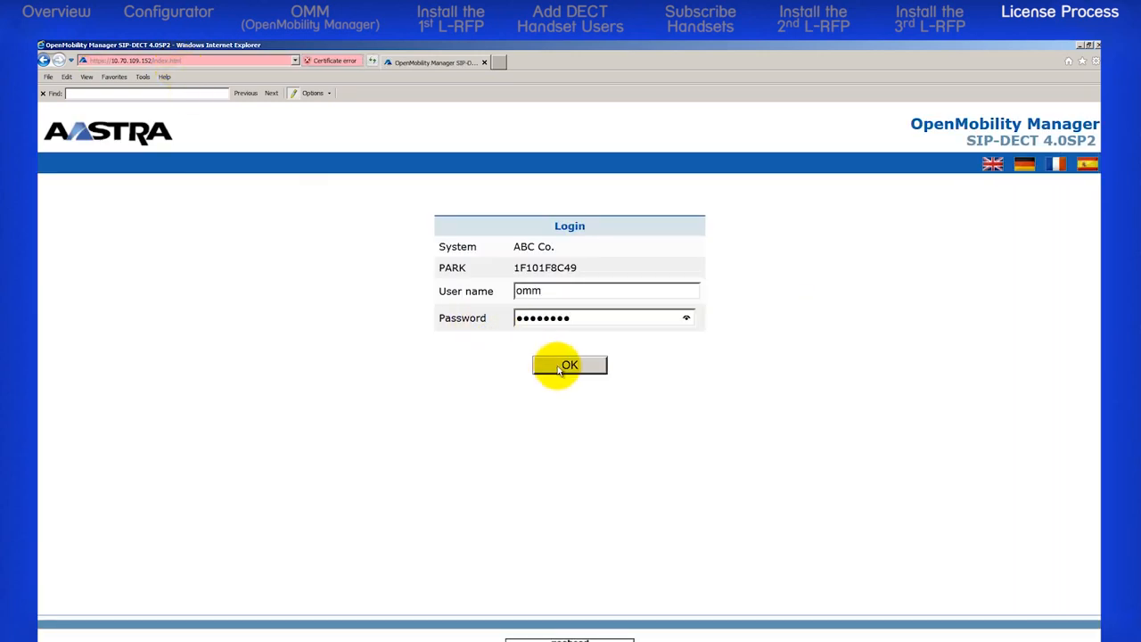
# - Log back in, dismiss the last-login notice, and check Status then the radio fixed parts list
pyautogui.click(560, 368)
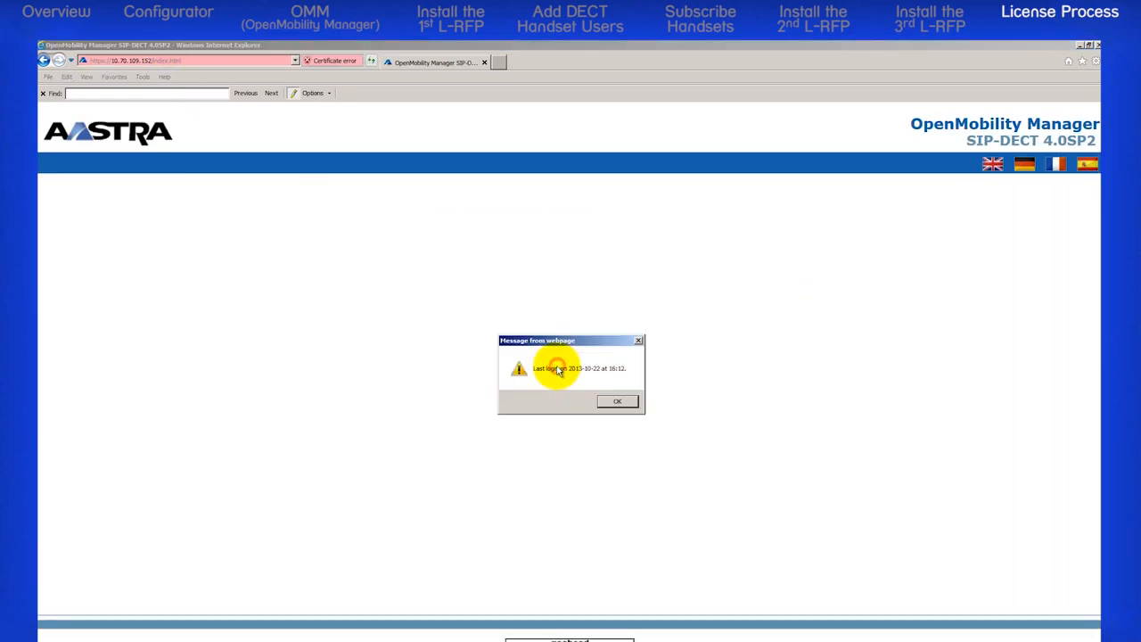
pyautogui.click(611, 400)
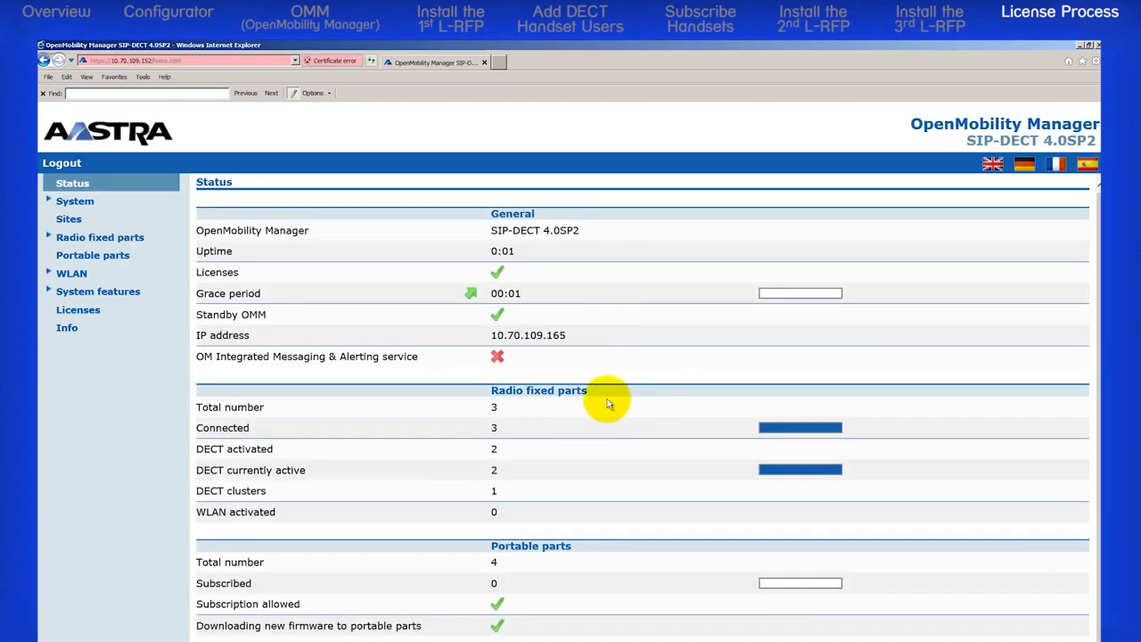
pyautogui.click(132, 184)
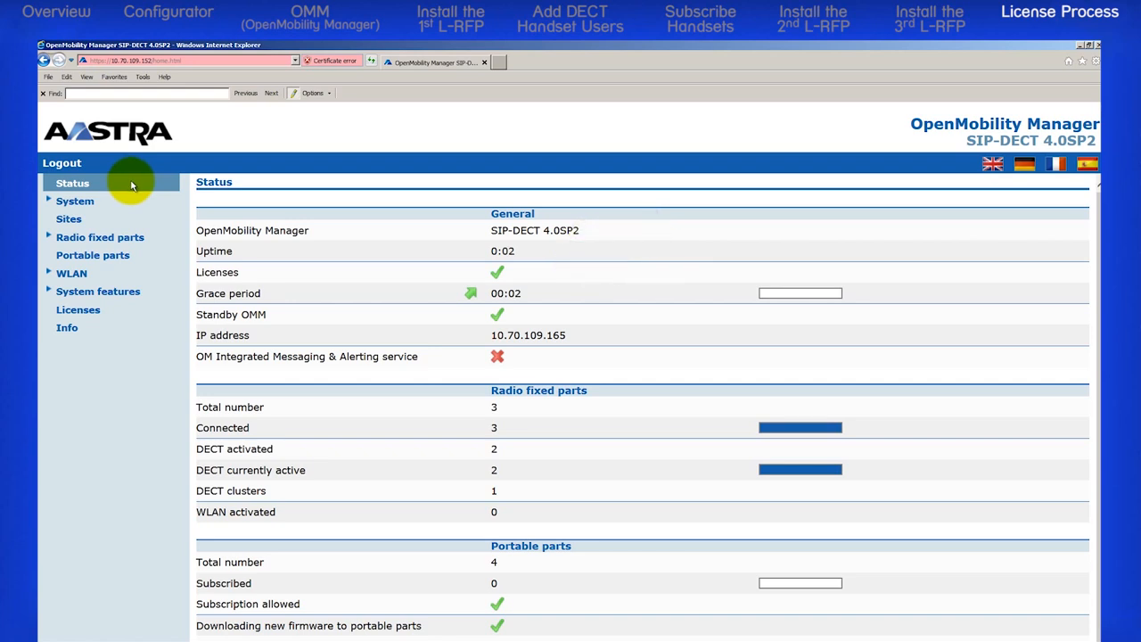
pyautogui.click(125, 239)
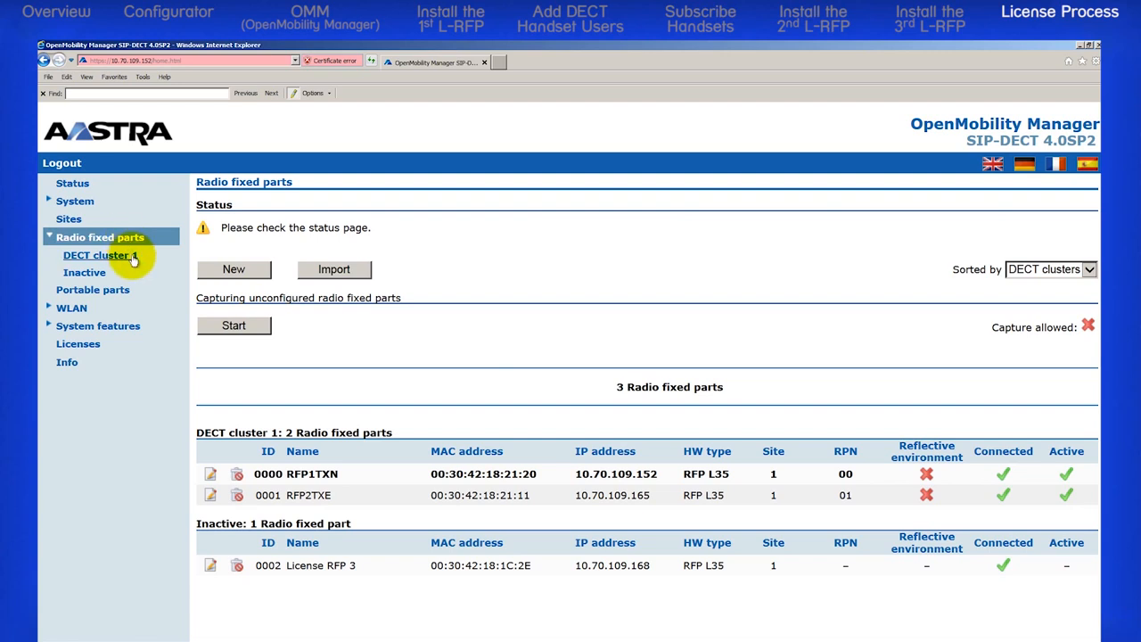
# - Allow capture, rename License RFP 3 to RFP3TXS, and enable DECT cluster 1 for it
pyautogui.click(229, 327)
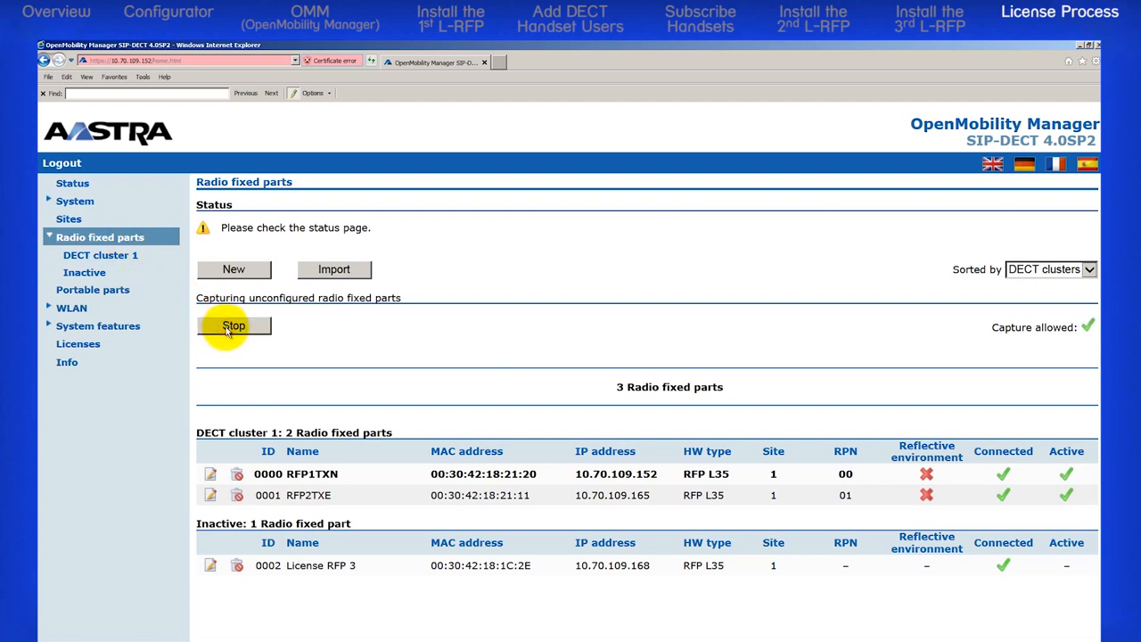
pyautogui.click(211, 567)
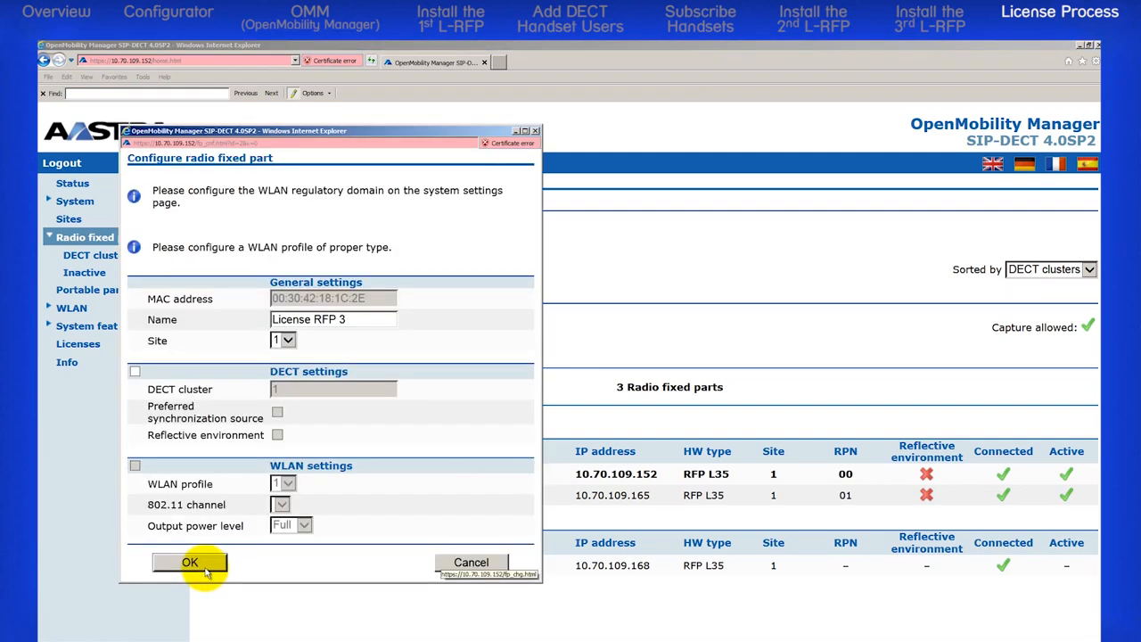
pyautogui.moveTo(347, 318); pyautogui.dragTo(257, 318)
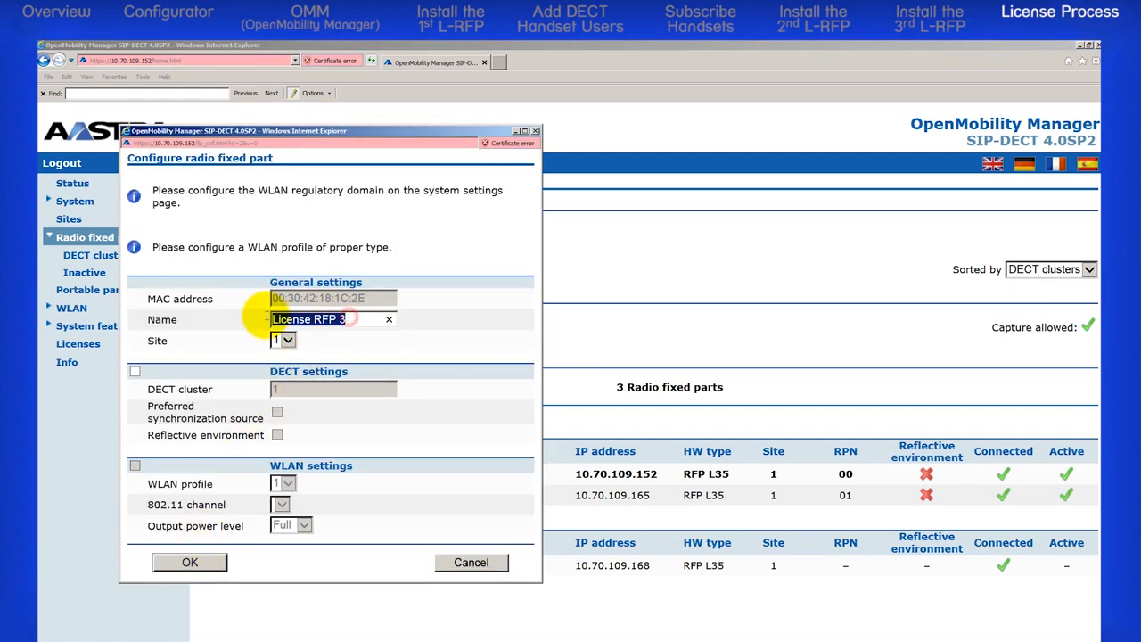
pyautogui.write('RFP3TX')
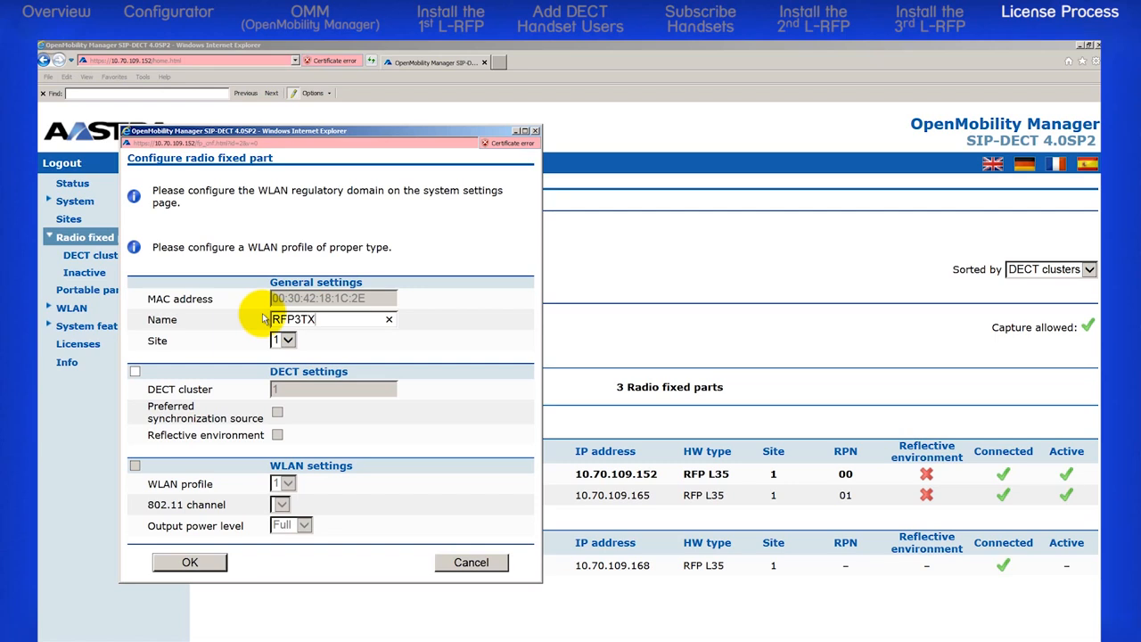
pyautogui.write('S')
pyautogui.click(135, 371)
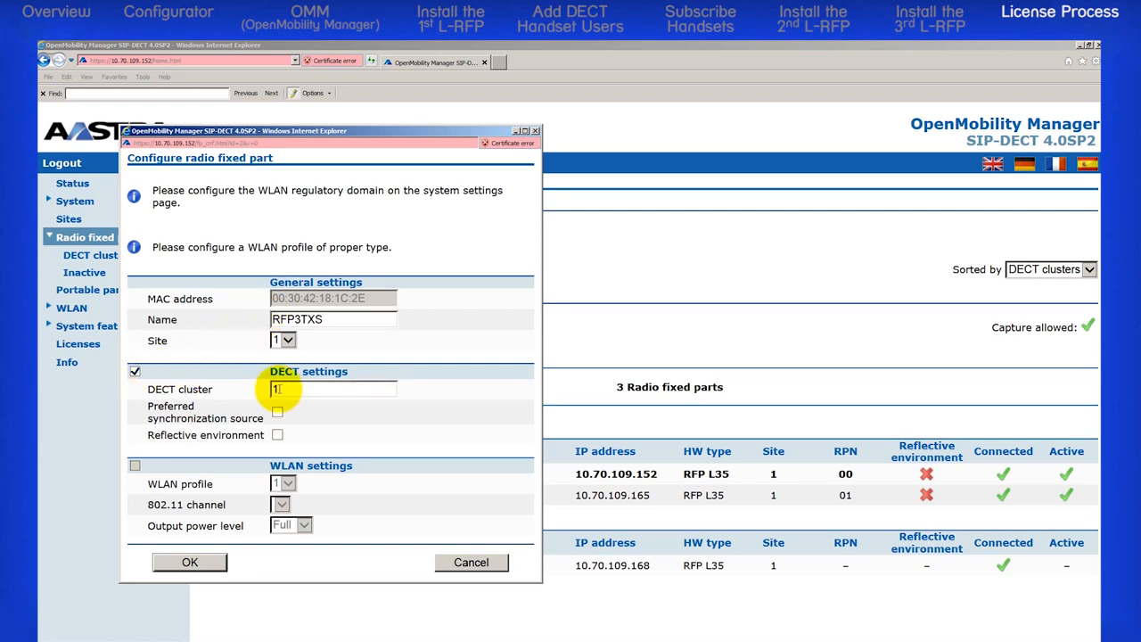
pyautogui.click(190, 562)
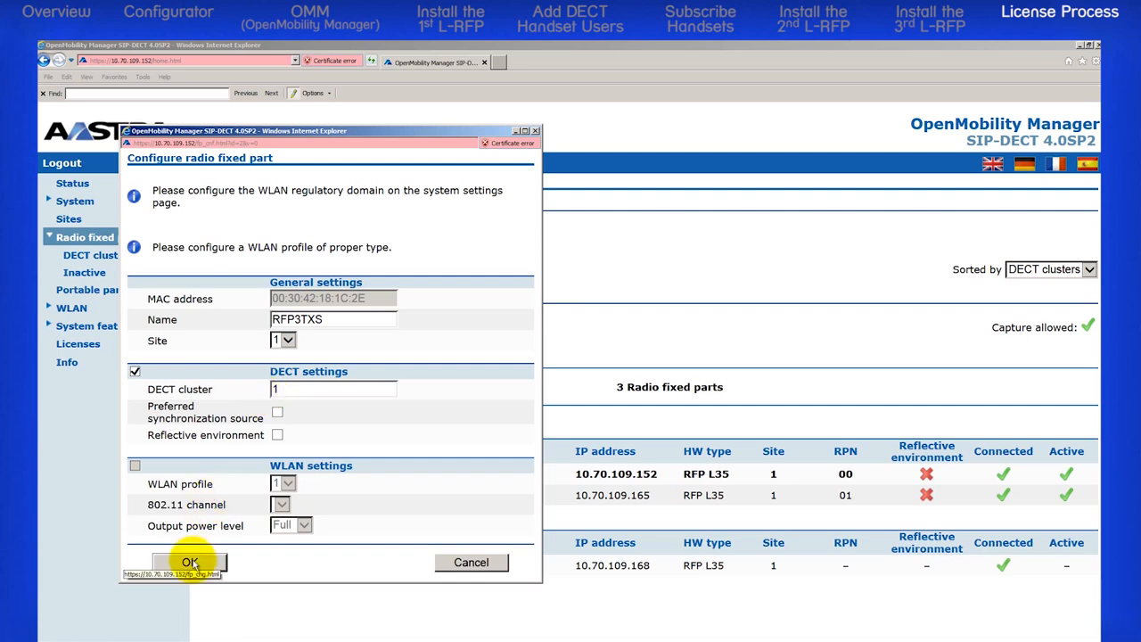